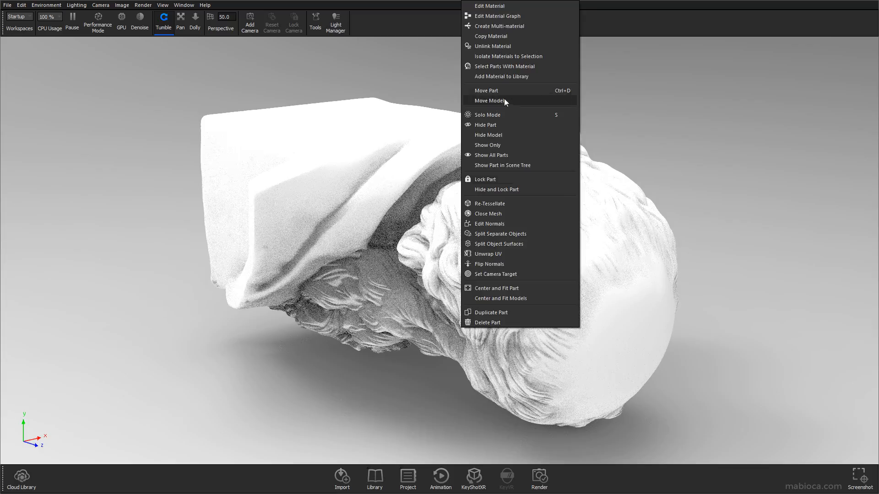
Rotate the bust model -90° about the X axis to stand it upright and accept the move.
{"action": "left_click", "coordinate": [504, 100]}
{"action": "left_click_drag", "start_coordinate": [446, 225], "coordinate": [357, 192]}
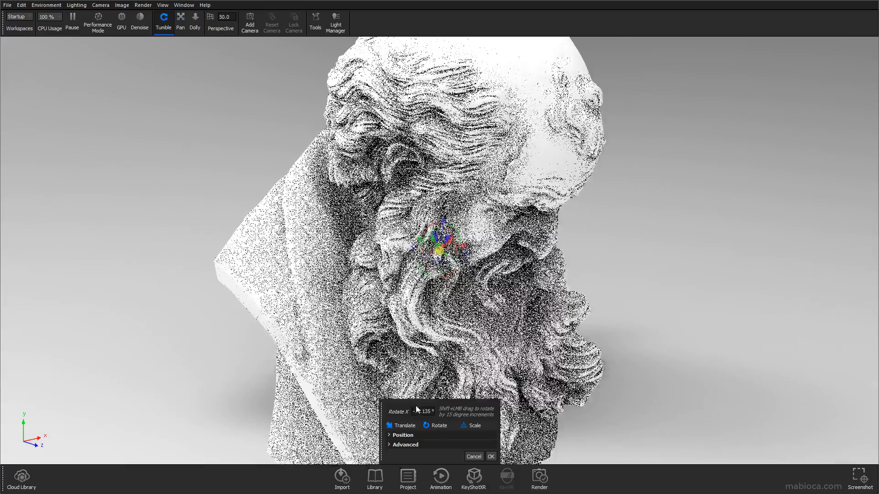
{"action": "left_click", "coordinate": [416, 411]}
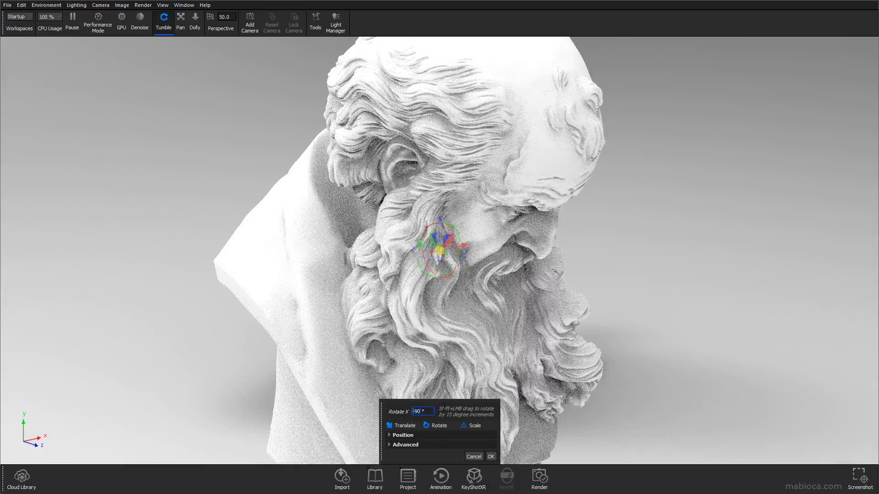
{"action": "key", "text": "Return"}
{"action": "left_click", "coordinate": [491, 457]}
Raise the upright bust model well above the ground and accept the move.
{"action": "scroll", "coordinate": [439, 254], "scroll_direction": "down", "scroll_amount": 7}
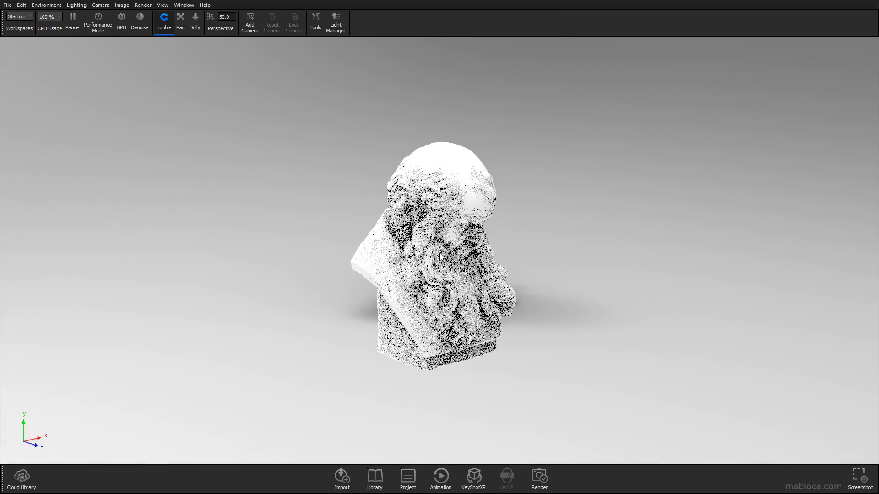
{"action": "right_click", "coordinate": [439, 257]}
{"action": "left_click", "coordinate": [471, 102]}
{"action": "left_click_drag", "start_coordinate": [436, 223], "coordinate": [510, 220]}
{"action": "left_click", "coordinate": [491, 457]}
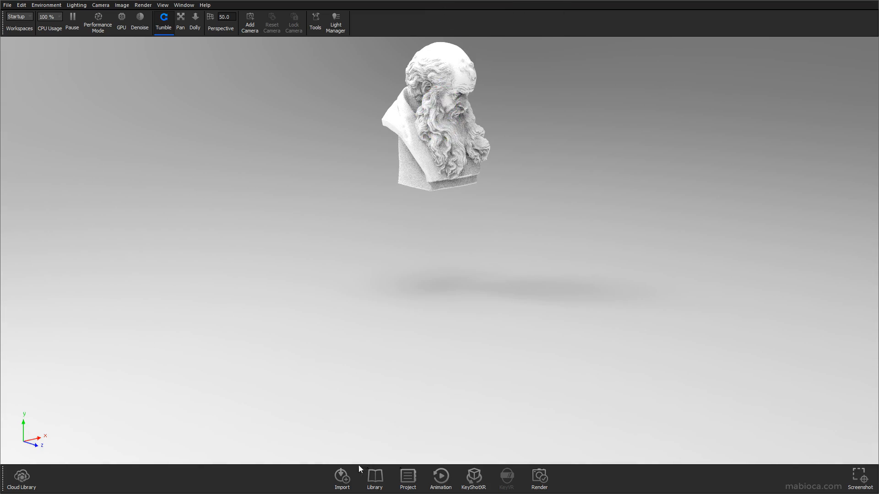
Add a Backdrop Ramp and a Cylinder from the library models to the scene.
{"action": "left_click", "coordinate": [375, 476]}
{"action": "left_click", "coordinate": [151, 56]}
{"action": "left_click", "coordinate": [44, 233]}
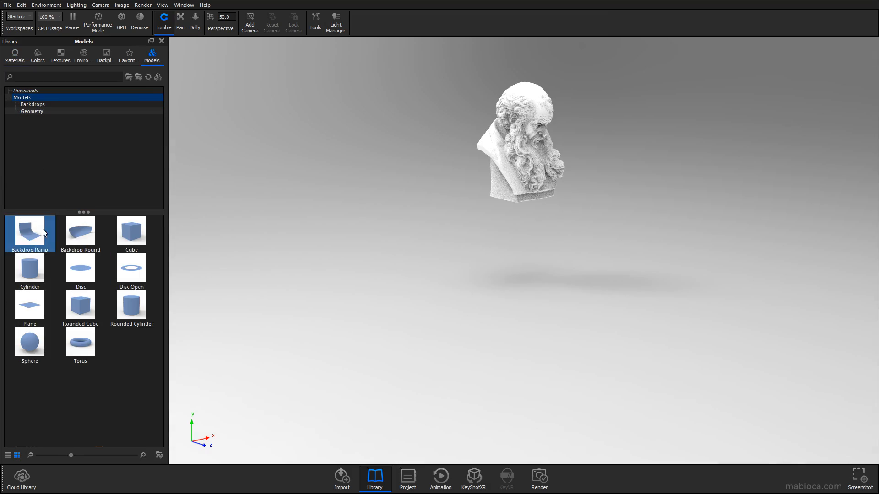
{"action": "left_click_drag", "start_coordinate": [45, 232], "coordinate": [336, 228]}
{"action": "left_click", "coordinate": [30, 270]}
{"action": "left_click_drag", "start_coordinate": [30, 270], "coordinate": [396, 306]}
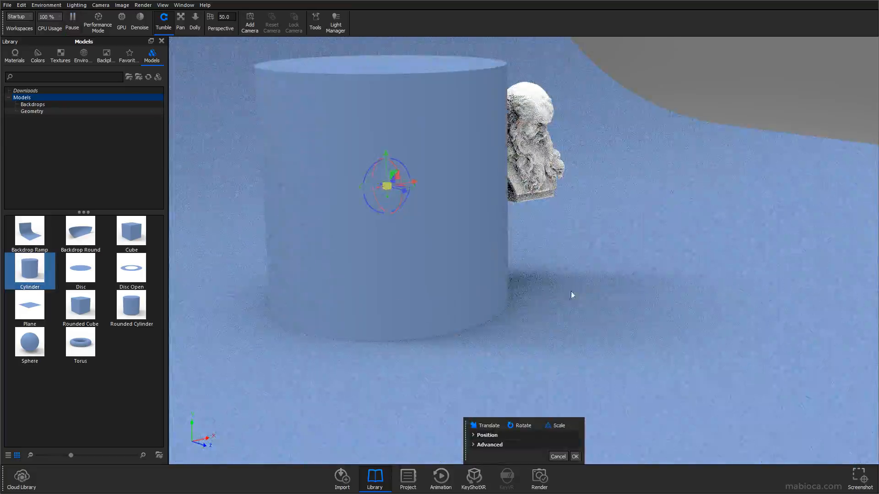
Reposition the cylinder along X beside the bust, finishing with a shift of about -155 mm.
{"action": "left_click_drag", "start_coordinate": [648, 271], "coordinate": [563, 361]}
{"action": "scroll", "coordinate": [635, 273], "scroll_direction": "down", "scroll_amount": 10}
{"action": "left_click_drag", "start_coordinate": [525, 236], "coordinate": [554, 236]}
{"action": "scroll", "coordinate": [554, 236], "scroll_direction": "up", "scroll_amount": 8}
{"action": "left_click_drag", "start_coordinate": [550, 194], "coordinate": [471, 202]}
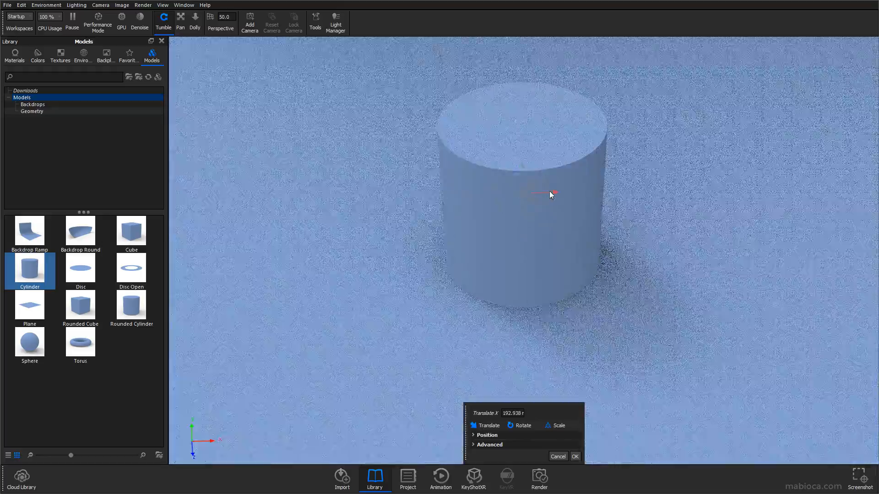
Move the bearded-man model up above the cylinder and about -155.6 mm along X to sit over its top.
{"action": "left_click", "coordinate": [420, 479]}
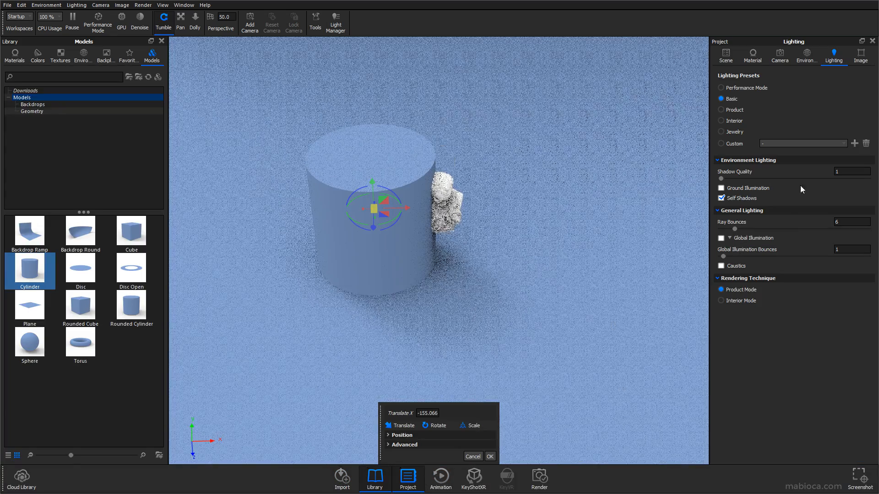
{"action": "left_click", "coordinate": [726, 55]}
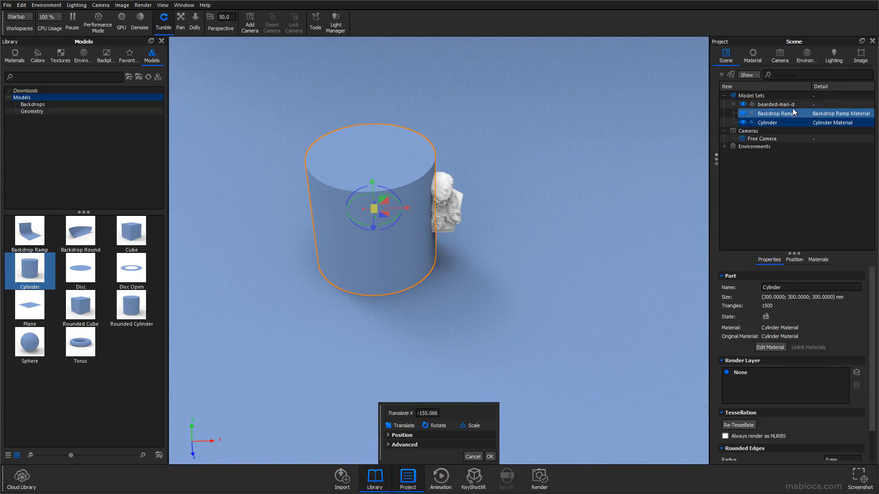
{"action": "left_click", "coordinate": [778, 104]}
{"action": "right_click", "coordinate": [770, 104]}
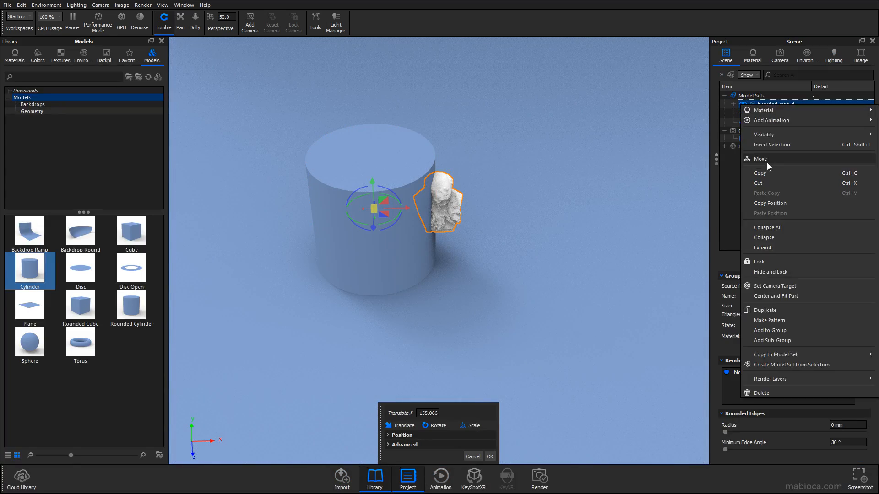
{"action": "left_click", "coordinate": [767, 163]}
{"action": "left_click_drag", "start_coordinate": [442, 175], "coordinate": [443, 96]}
{"action": "left_click_drag", "start_coordinate": [474, 123], "coordinate": [401, 123]}
Shift the bust about 197 mm along X back toward the middle of the backdrop ramp.
{"action": "left_click", "coordinate": [777, 121]}
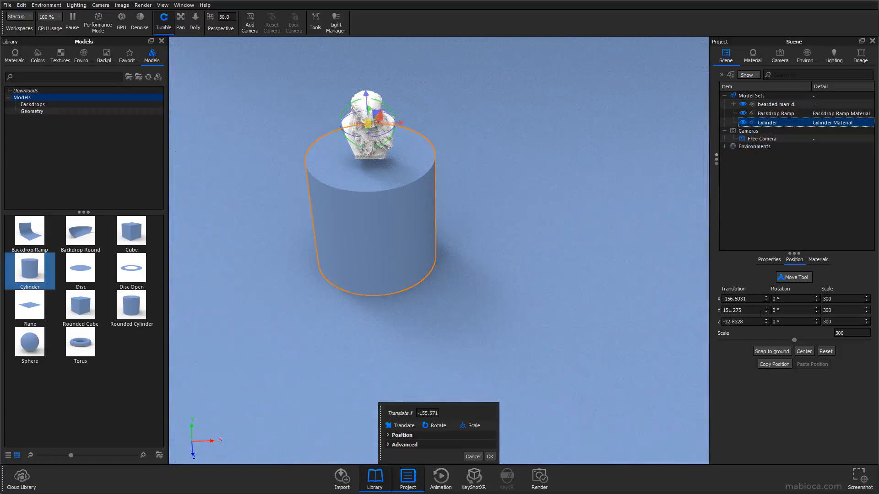
{"action": "scroll", "coordinate": [459, 299], "scroll_direction": "down", "scroll_amount": 10}
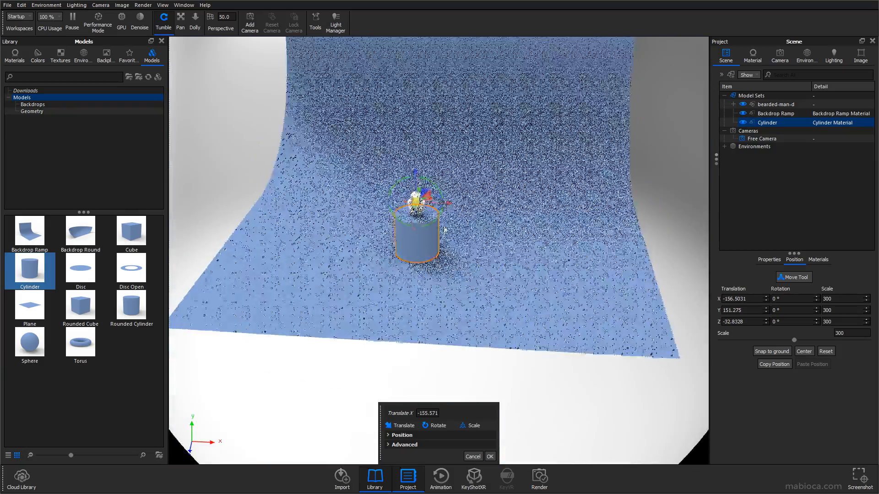
{"action": "left_click_drag", "start_coordinate": [448, 203], "coordinate": [477, 205]}
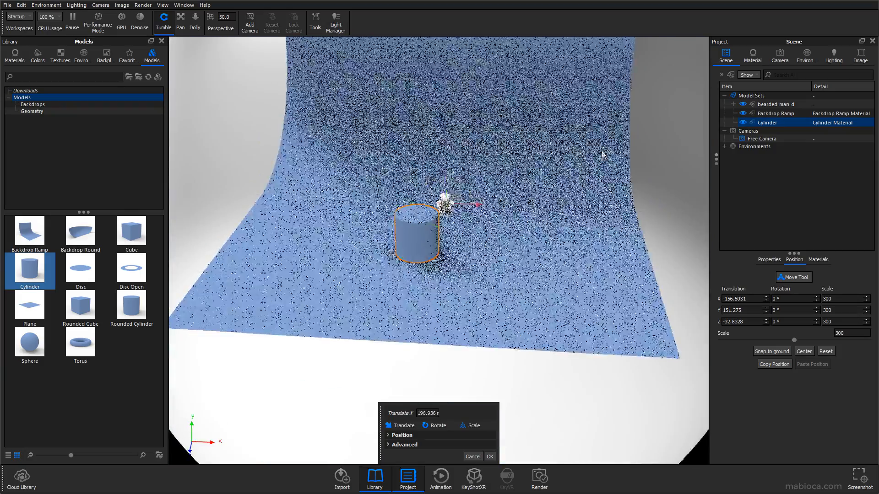
Move the cylinder about 202 mm along X so it stands beneath the bust.
{"action": "right_click", "coordinate": [417, 229]}
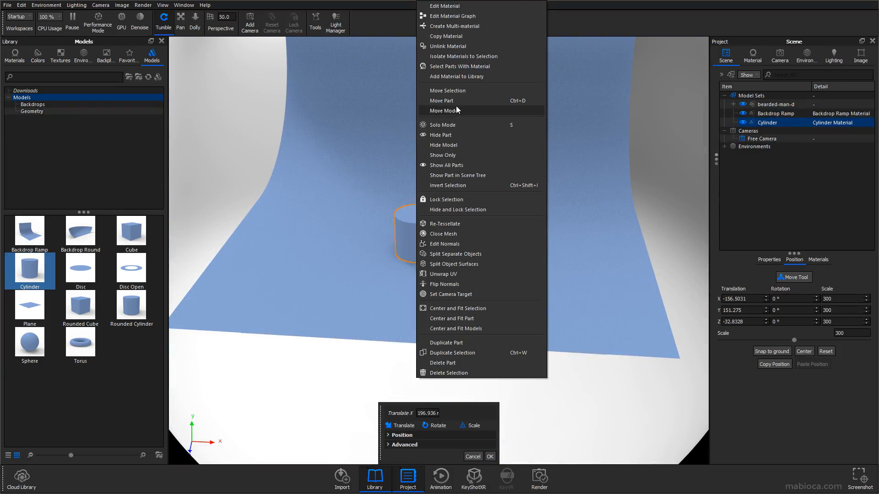
{"action": "left_click", "coordinate": [458, 111]}
{"action": "left_click_drag", "start_coordinate": [450, 236], "coordinate": [476, 237]}
{"action": "scroll", "coordinate": [433, 193], "scroll_direction": "up", "scroll_amount": 8}
{"action": "left_click_drag", "start_coordinate": [433, 193], "coordinate": [462, 195]}
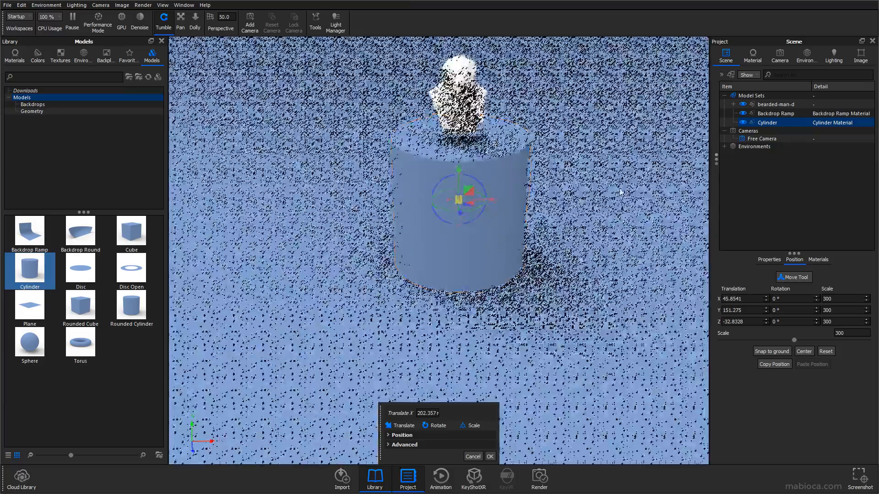
Set the cylinder's X and Z scale to 200 to make a slimmer pedestal.
{"action": "middle_click_drag", "start_coordinate": [462, 194], "coordinate": [458, 254]}
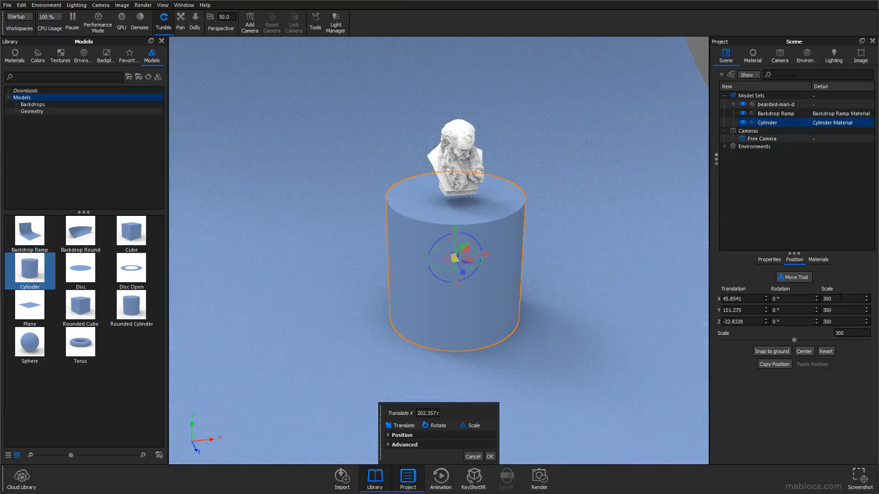
{"action": "key", "text": "Tab"}
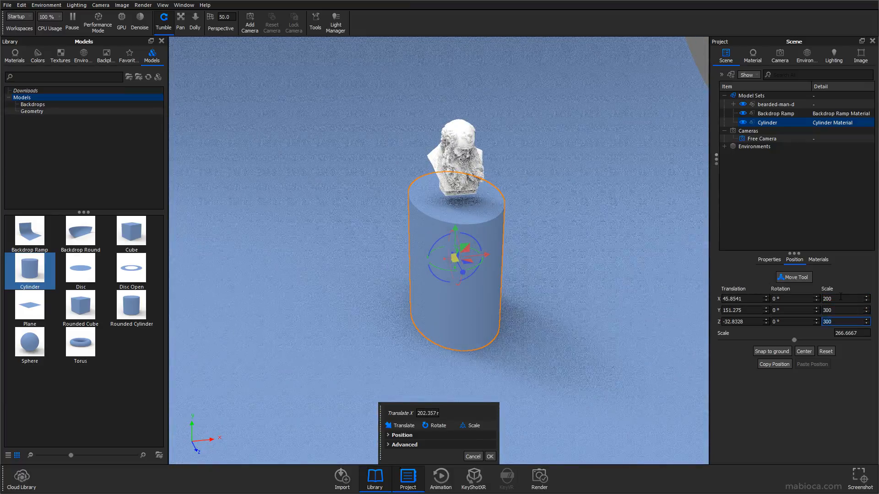
{"action": "type", "text": "200"}
{"action": "key", "text": "Return"}
Scale the bearded-man model uniformly to 3.
{"action": "scroll", "coordinate": [568, 190], "scroll_direction": "up", "scroll_amount": 4}
{"action": "left_click_drag", "start_coordinate": [548, 188], "coordinate": [517, 179]}
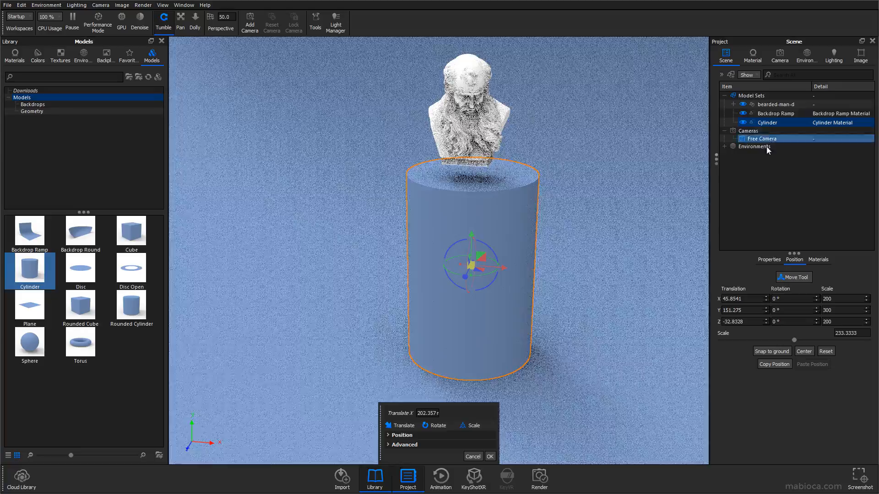
{"action": "left_click", "coordinate": [773, 104]}
{"action": "left_click", "coordinate": [832, 299]}
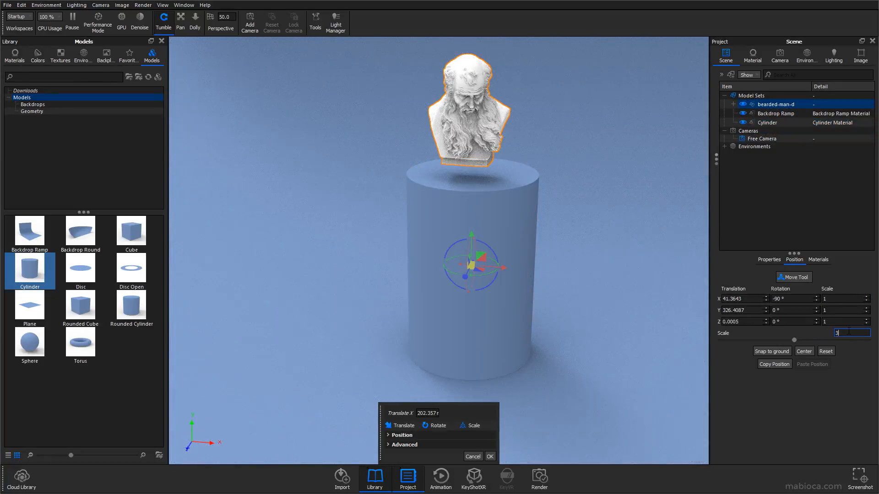
{"action": "left_click", "coordinate": [848, 330]}
{"action": "type", "text": "3"}
{"action": "key", "text": "Return"}
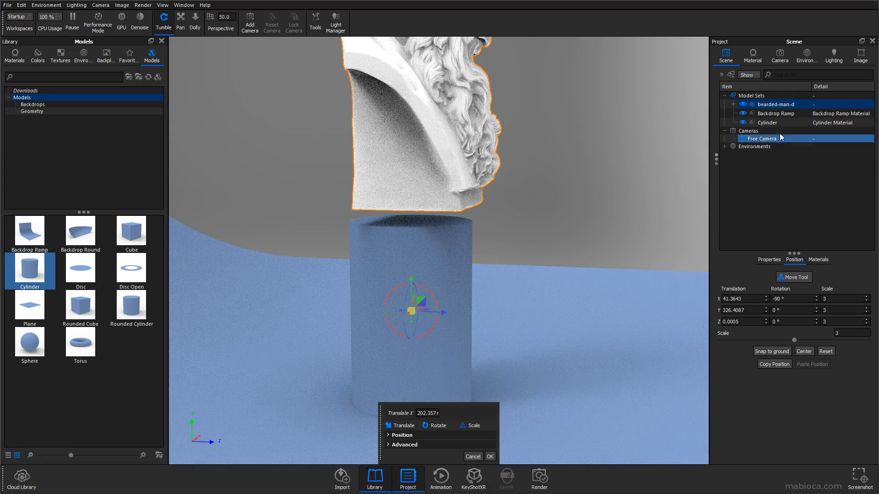
Move the enlarged bust about 11.9 mm along its Y axis and lower it toward the cylinder's top.
{"action": "right_click", "coordinate": [782, 105]}
{"action": "left_click", "coordinate": [766, 159]}
{"action": "middle_click_drag", "start_coordinate": [479, 119], "coordinate": [505, 180]}
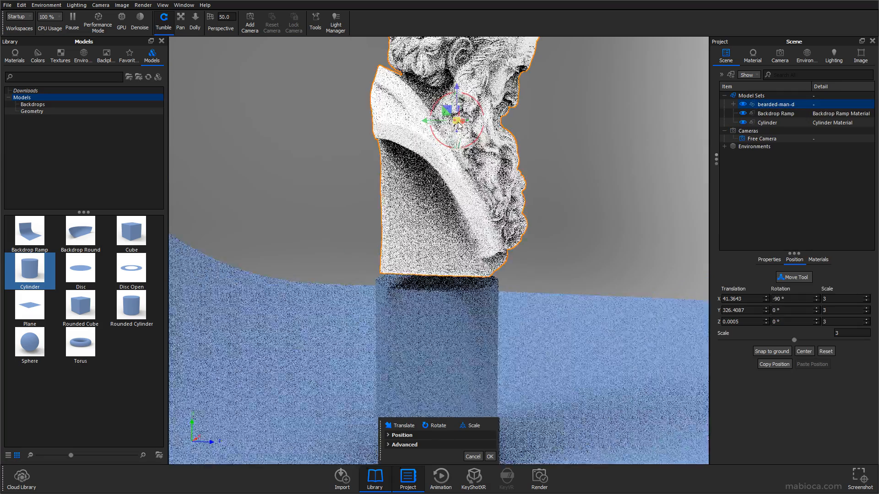
{"action": "left_click_drag", "start_coordinate": [418, 122], "coordinate": [411, 122]}
{"action": "left_click_drag", "start_coordinate": [585, 242], "coordinate": [589, 228]}
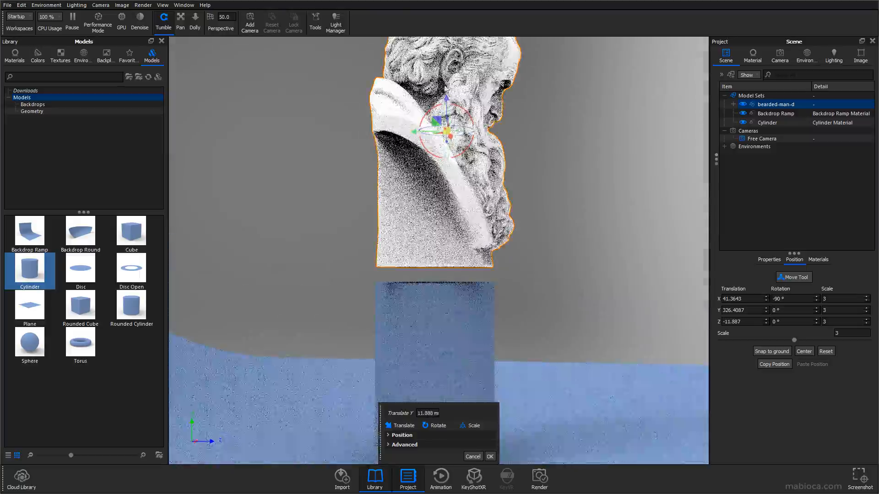
{"action": "left_click_drag", "start_coordinate": [447, 99], "coordinate": [446, 113]}
Shift the bust about -10.5 mm along its Y axis to align it on the pedestal, and accept the move.
{"action": "left_click_drag", "start_coordinate": [589, 236], "coordinate": [230, 248]}
{"action": "left_click", "coordinate": [657, 288]}
{"action": "left_click_drag", "start_coordinate": [496, 137], "coordinate": [487, 137]}
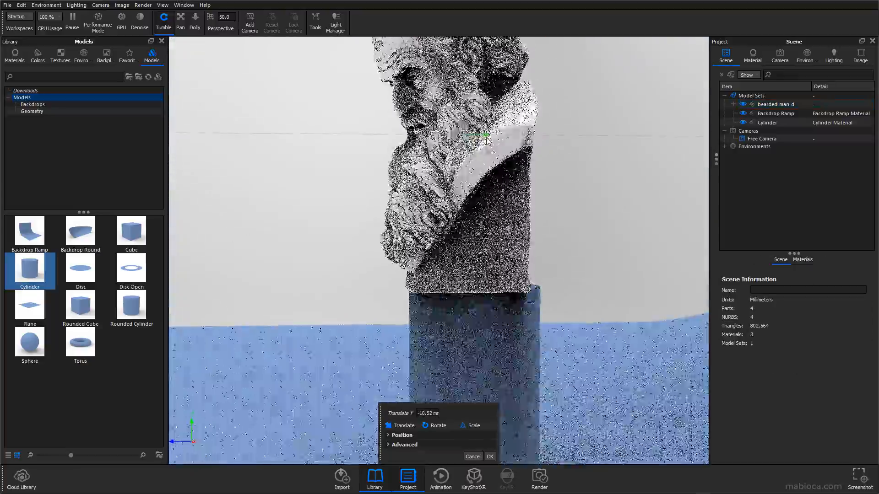
{"action": "left_click_drag", "start_coordinate": [428, 275], "coordinate": [624, 297]}
{"action": "left_click", "coordinate": [490, 456]}
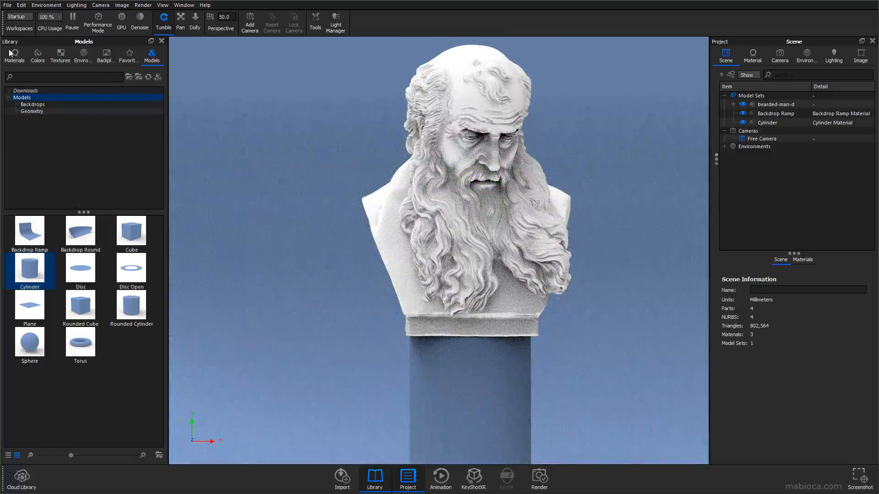
Close the library and add a new camera from the current front view of the bust.
{"action": "left_click", "coordinate": [378, 482]}
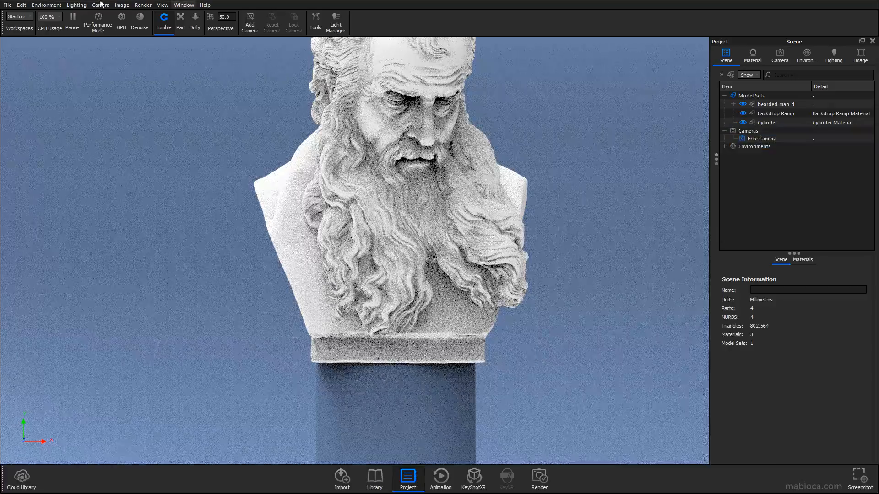
{"action": "left_click", "coordinate": [108, 5]}
{"action": "left_click", "coordinate": [114, 39]}
Open the Geometry View and place its window beside the bust in the real-time view.
{"action": "scroll", "coordinate": [229, 137], "scroll_direction": "down", "scroll_amount": 5}
{"action": "left_click", "coordinate": [184, 5]}
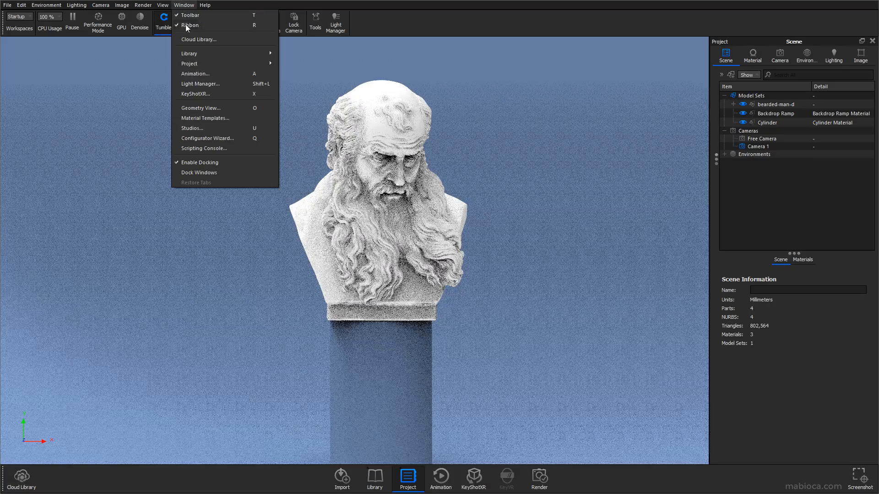
{"action": "left_click", "coordinate": [224, 109]}
{"action": "left_click_drag", "start_coordinate": [467, 10], "coordinate": [653, 38]}
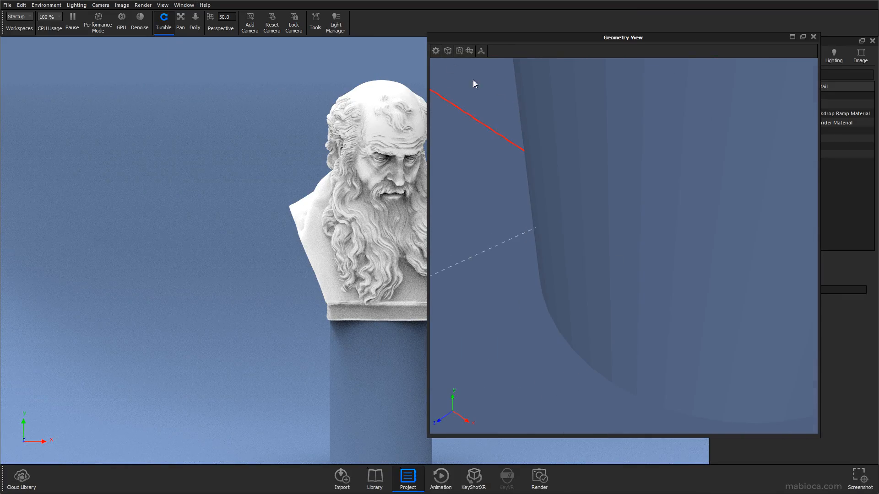
Set the Geometry View to a shaded display with mesh edges, showing the whole scene and its camera.
{"action": "left_click", "coordinate": [447, 51]}
{"action": "left_click", "coordinate": [457, 73]}
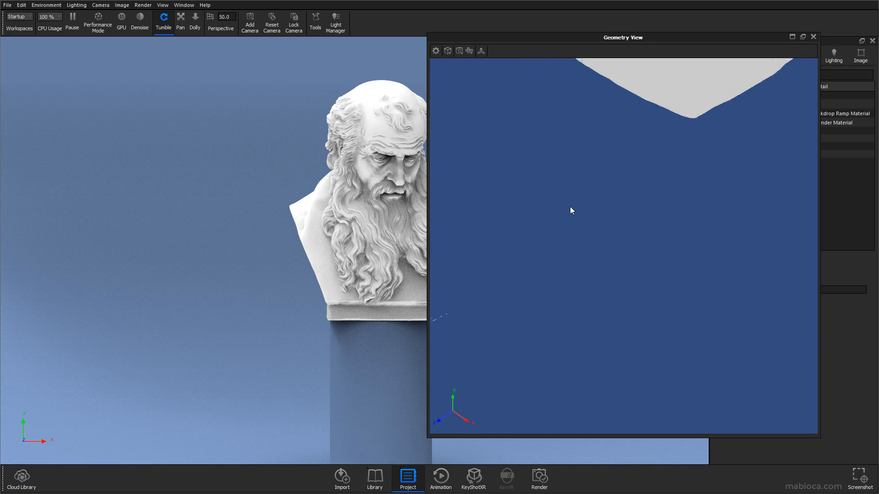
{"action": "left_click", "coordinate": [448, 51]}
{"action": "left_click", "coordinate": [464, 83]}
{"action": "scroll", "coordinate": [641, 226], "scroll_direction": "down", "scroll_amount": 8}
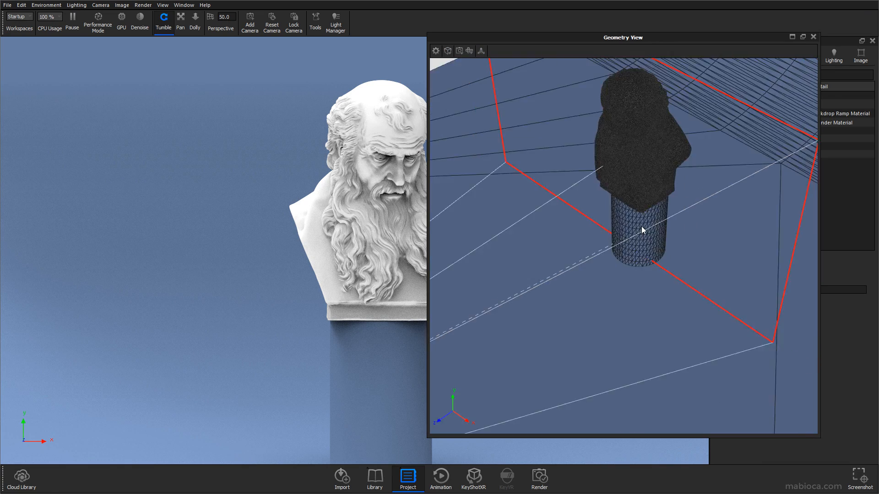
{"action": "mouse_move", "coordinate": [671, 311]}
{"action": "left_mouse_down"}
{"action": "mouse_move", "coordinate": [739, 243]}
{"action": "mouse_move", "coordinate": [769, 235]}
{"action": "left_mouse_up"}
Return to the saved Camera 1 view and narrow the Geometry View window to uncover the bust.
{"action": "left_click_drag", "start_coordinate": [555, 39], "coordinate": [606, 54]}
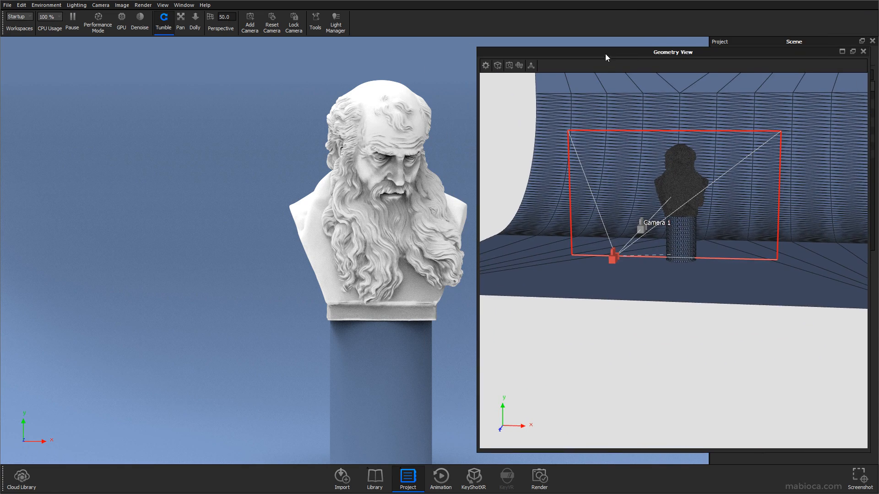
{"action": "middle_click_drag", "start_coordinate": [350, 214], "coordinate": [325, 230]}
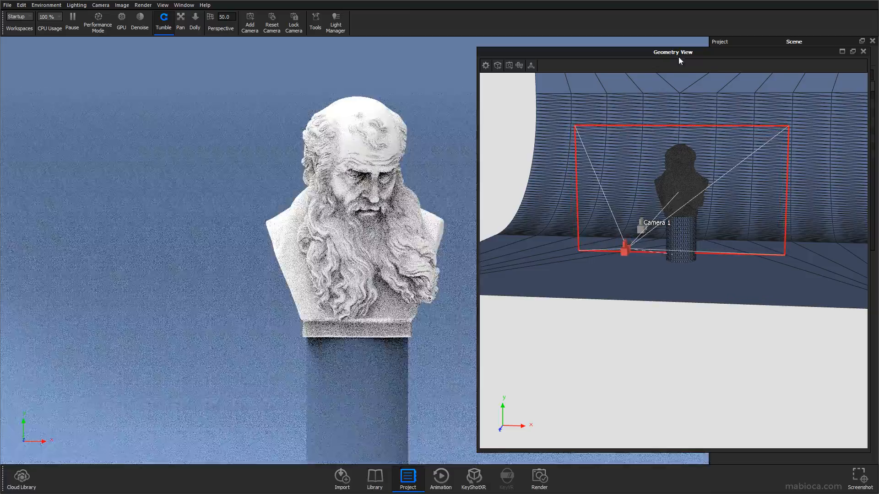
{"action": "left_click_drag", "start_coordinate": [679, 55], "coordinate": [711, 27]}
{"action": "left_click", "coordinate": [778, 144]}
{"action": "left_click_drag", "start_coordinate": [749, 47], "coordinate": [708, 105]}
{"action": "left_click_drag", "start_coordinate": [436, 152], "coordinate": [574, 153]}
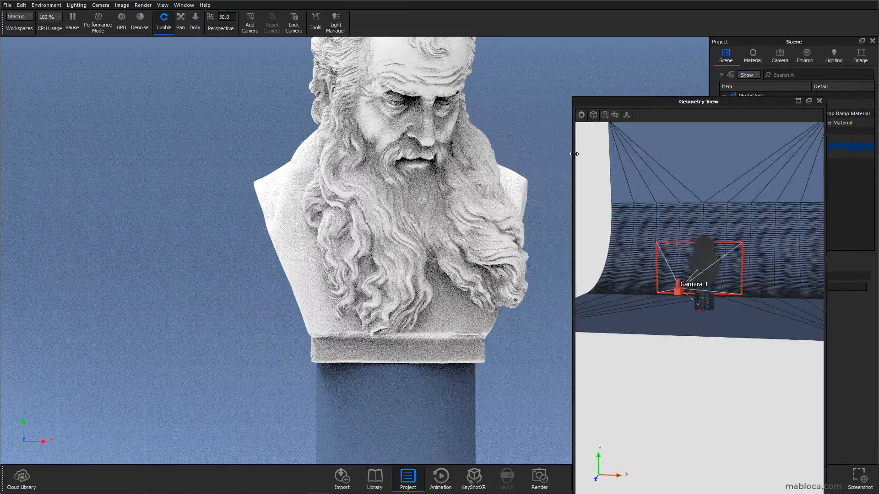
Reframe the camera on the bust from a slightly lower angle, with the whole head and pedestal top in view.
{"action": "left_click_drag", "start_coordinate": [732, 296], "coordinate": [688, 324]}
{"action": "middle_click_drag", "start_coordinate": [688, 324], "coordinate": [699, 331]}
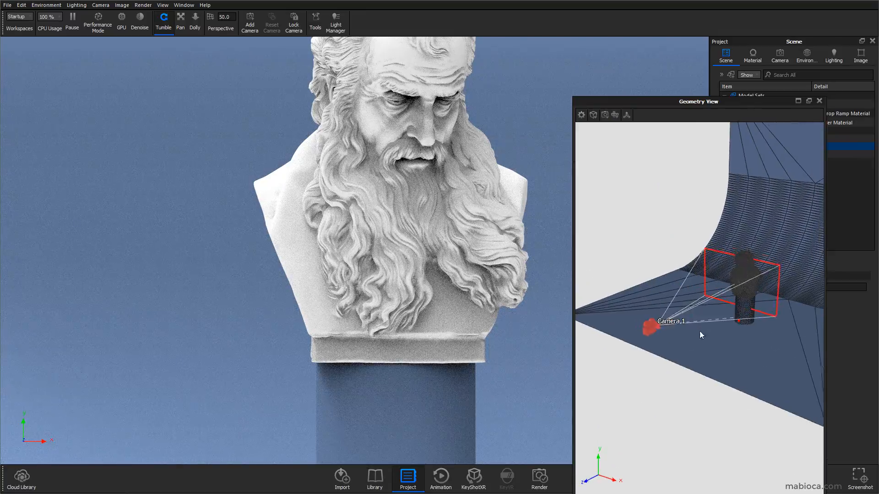
{"action": "scroll", "coordinate": [365, 202], "scroll_direction": "down", "scroll_amount": 2}
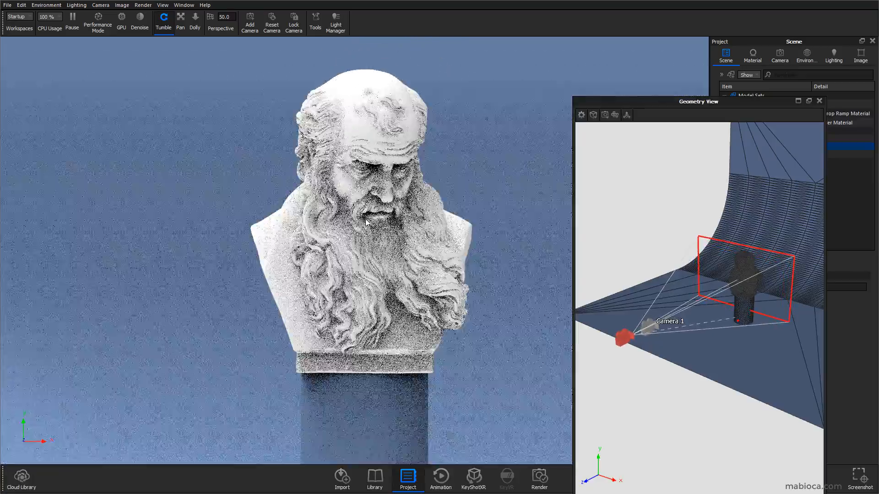
{"action": "scroll", "coordinate": [366, 215], "scroll_direction": "up", "scroll_amount": 2}
{"action": "middle_click_drag", "start_coordinate": [366, 221], "coordinate": [369, 234]}
{"action": "left_click_drag", "start_coordinate": [369, 234], "coordinate": [376, 222]}
{"action": "middle_click_drag", "start_coordinate": [379, 237], "coordinate": [404, 220]}
{"action": "scroll", "coordinate": [380, 230], "scroll_direction": "up", "scroll_amount": 2}
{"action": "middle_click_drag", "start_coordinate": [408, 251], "coordinate": [407, 255]}
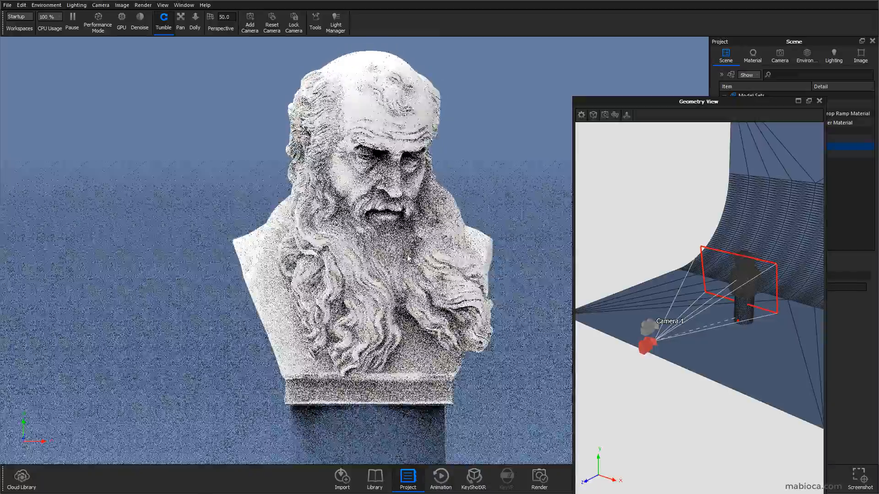
Widen the backdrop ramp behind the bust by setting its X scale to 4.
{"action": "left_click_drag", "start_coordinate": [408, 257], "coordinate": [373, 254]}
{"action": "left_click_drag", "start_coordinate": [680, 102], "coordinate": [483, 267]}
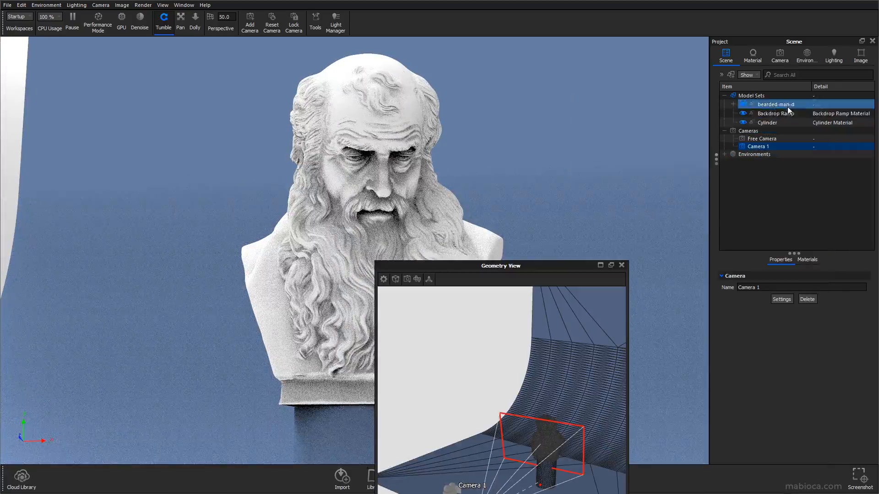
{"action": "left_click", "coordinate": [788, 112]}
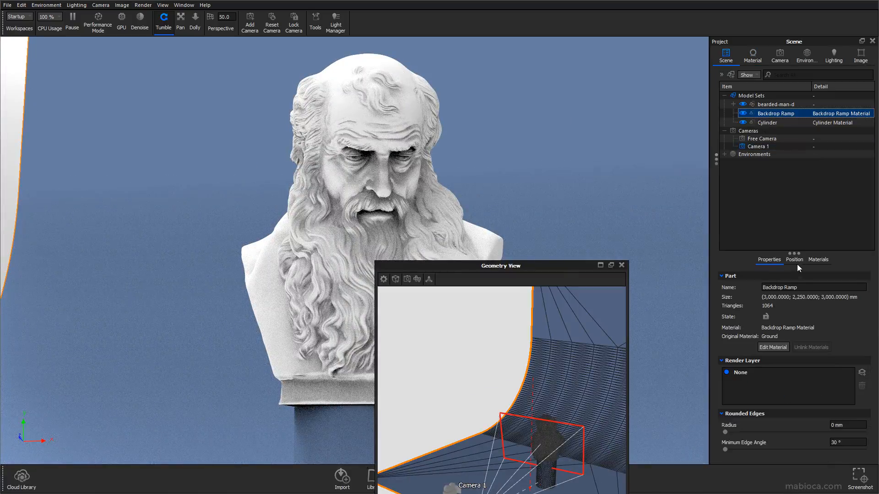
{"action": "left_click", "coordinate": [795, 260]}
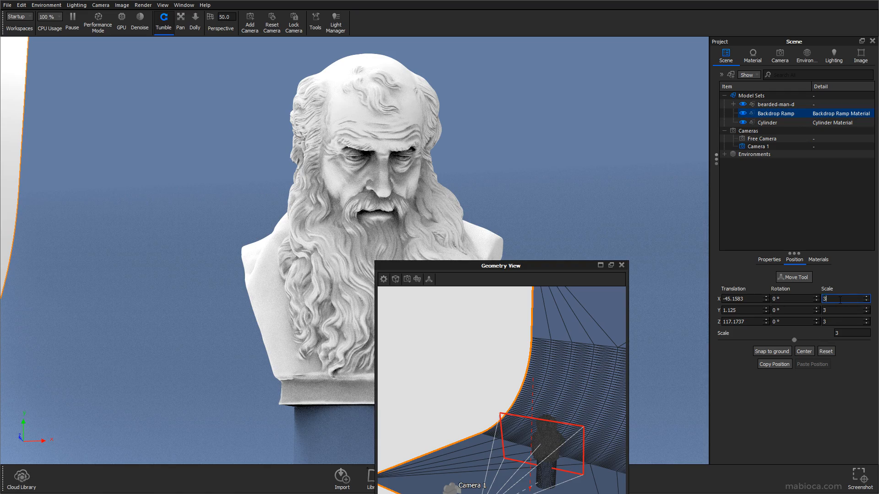
{"action": "type", "text": "4"}
{"action": "key", "text": "Return"}
Open the Camera 1 settings and shrink the Geometry View window to a small strip clear of the bust.
{"action": "left_click_drag", "start_coordinate": [500, 266], "coordinate": [628, 106]}
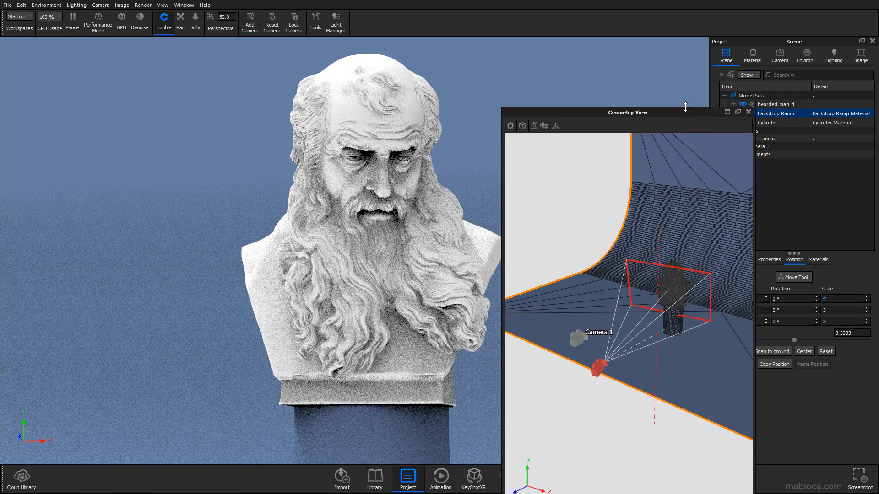
{"action": "left_click_drag", "start_coordinate": [397, 266], "coordinate": [424, 272]}
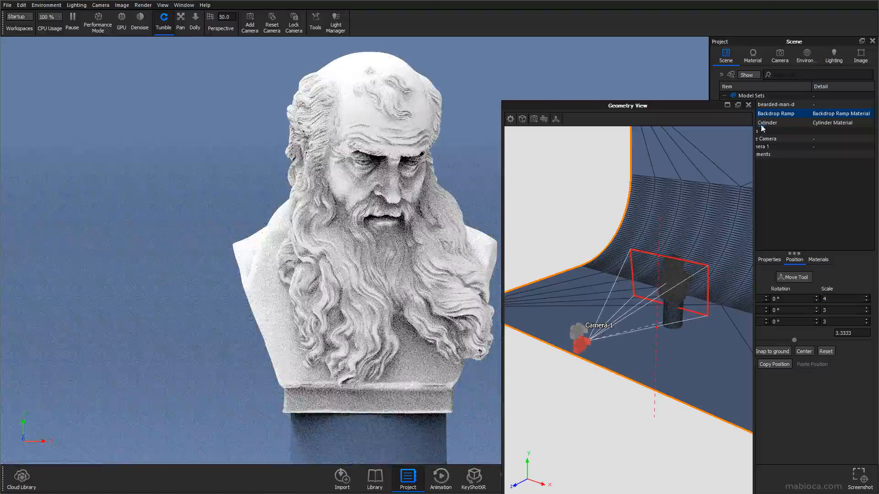
{"action": "left_click_drag", "start_coordinate": [651, 110], "coordinate": [639, 85]}
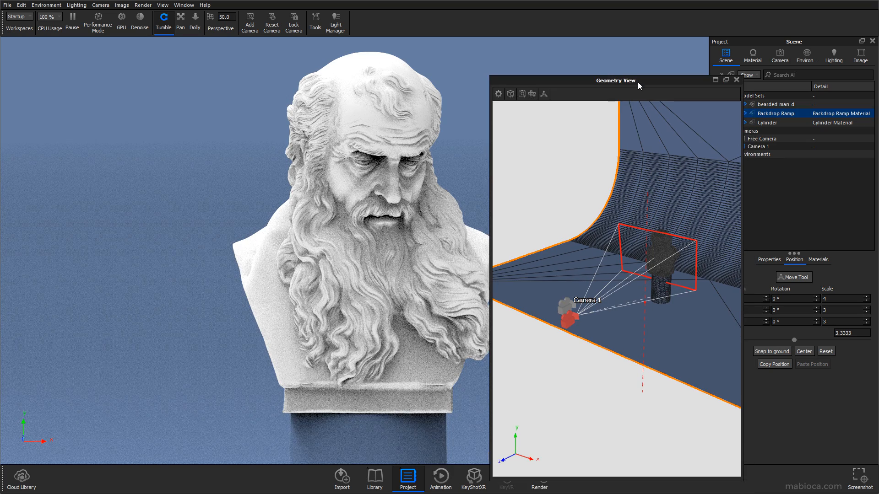
{"action": "double_click", "coordinate": [841, 145]}
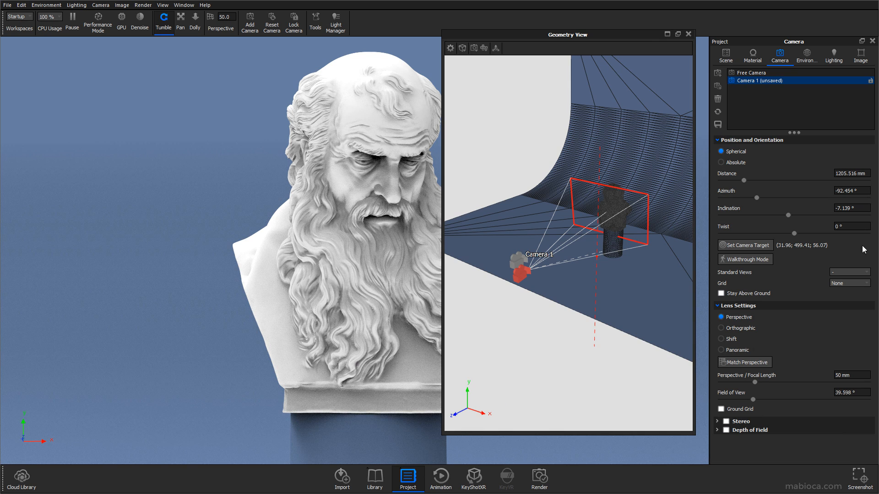
{"action": "left_click_drag", "start_coordinate": [602, 434], "coordinate": [600, 125]}
{"action": "left_click_drag", "start_coordinate": [557, 39], "coordinate": [577, 20]}
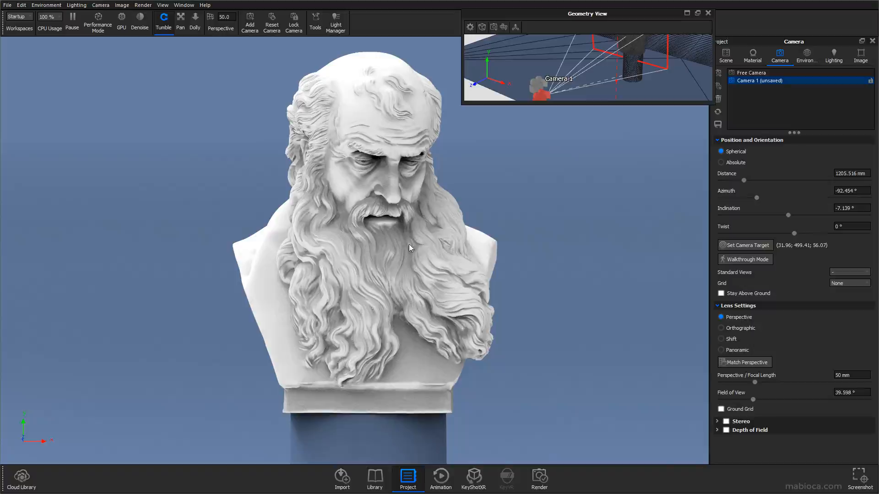
Nudge the bust's framing and set the Camera 1 focal length to 35 mm.
{"action": "middle_click_drag", "start_coordinate": [383, 266], "coordinate": [378, 270]}
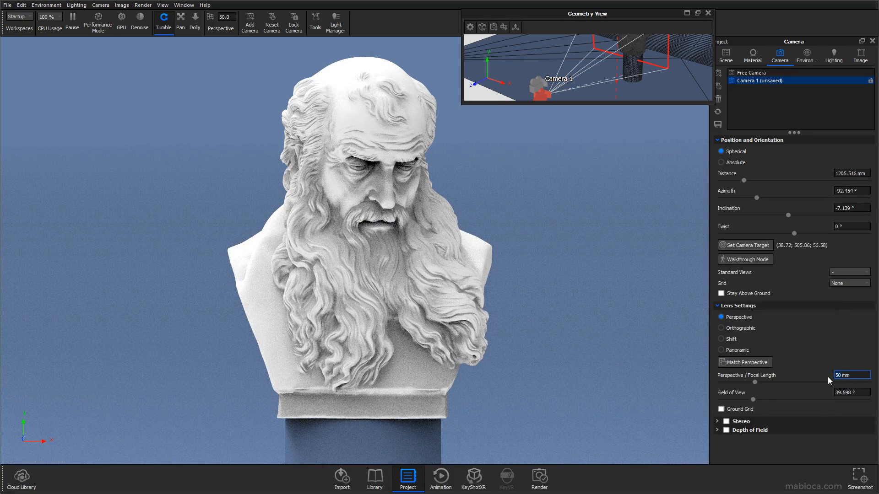
{"action": "type", "text": "35"}
{"action": "key", "text": "Return"}
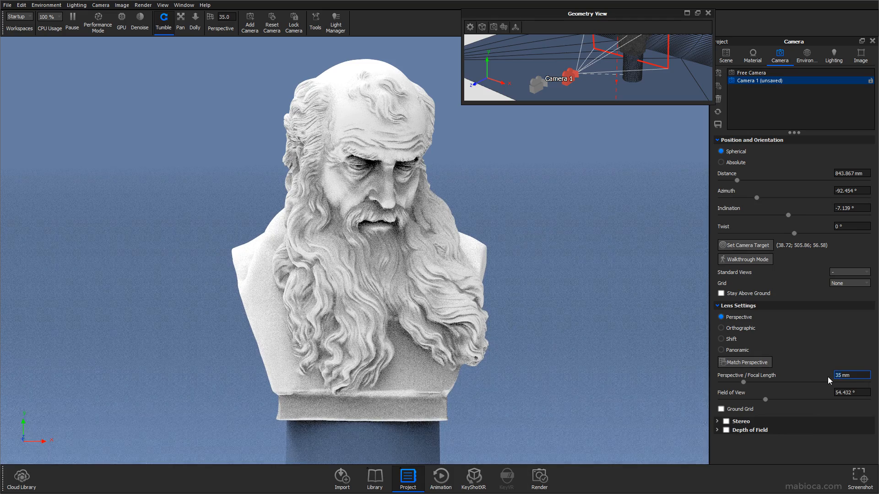
Rename Camera 1 as Main Camera and lock it.
{"action": "left_click", "coordinate": [726, 56]}
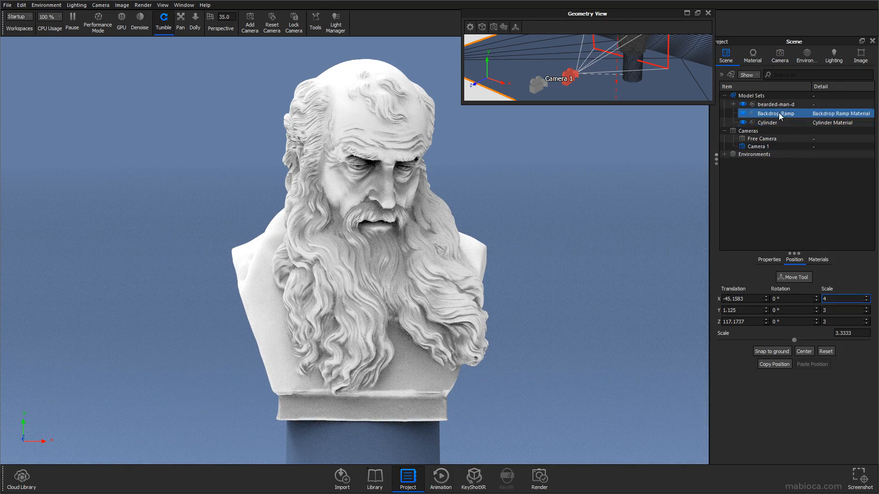
{"action": "left_click", "coordinate": [772, 146]}
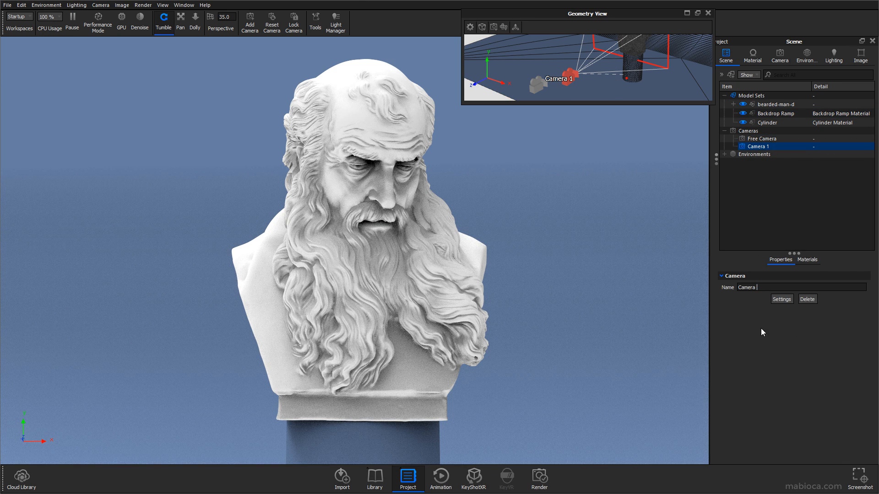
{"action": "key", "text": "Home"}
{"action": "type", "text": "Main"}
{"action": "key", "text": "Return"}
{"action": "right_click", "coordinate": [784, 144]}
{"action": "left_click", "coordinate": [800, 161]}
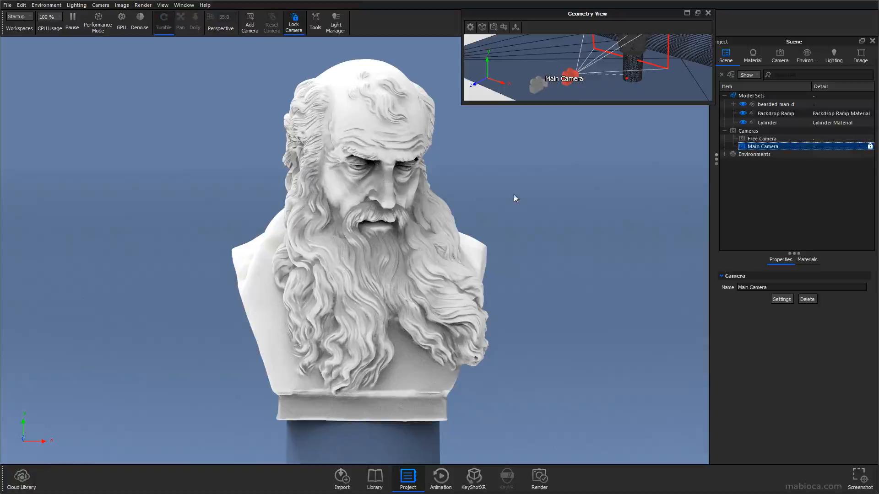
Switch to the Free Camera with a wider view of the bust and add an area light to the scene.
{"action": "left_click", "coordinate": [762, 138]}
{"action": "left_click_drag", "start_coordinate": [509, 214], "coordinate": [96, 133]}
{"action": "scroll", "coordinate": [545, 231], "scroll_direction": "down", "scroll_amount": 5}
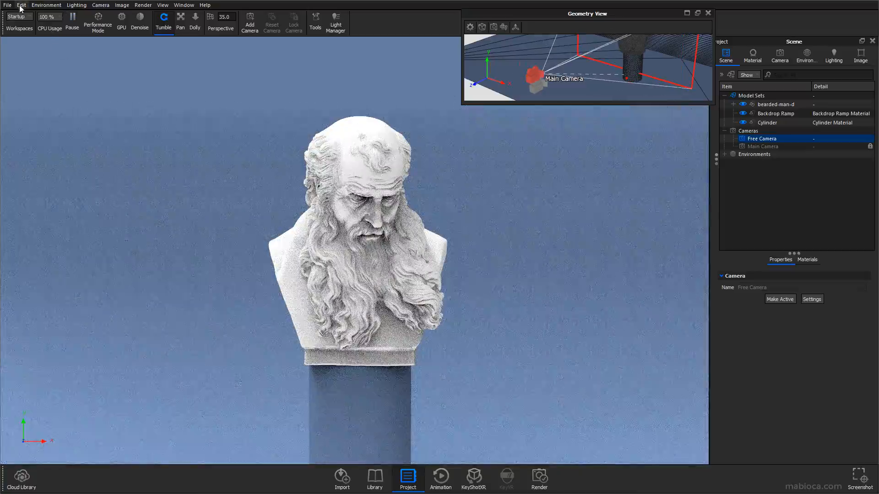
{"action": "left_click", "coordinate": [21, 5]}
{"action": "mouse_move", "coordinate": [42, 64]}
{"action": "left_click", "coordinate": [128, 64]}
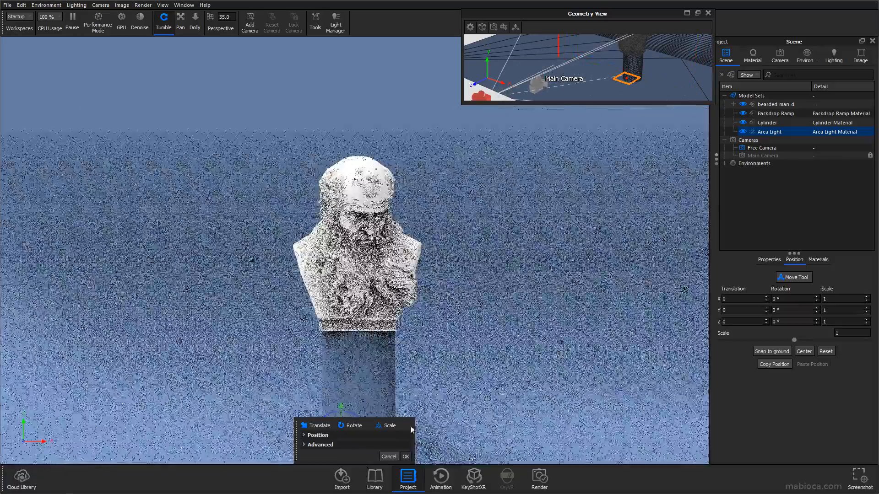
Raise the area light above the bust to about Y 849, Z 106 and scale it to 2 on all axes.
{"action": "left_click_drag", "start_coordinate": [344, 403], "coordinate": [344, 92]}
{"action": "left_click_drag", "start_coordinate": [414, 167], "coordinate": [462, 257]}
{"action": "left_click_drag", "start_coordinate": [352, 172], "coordinate": [377, 199]}
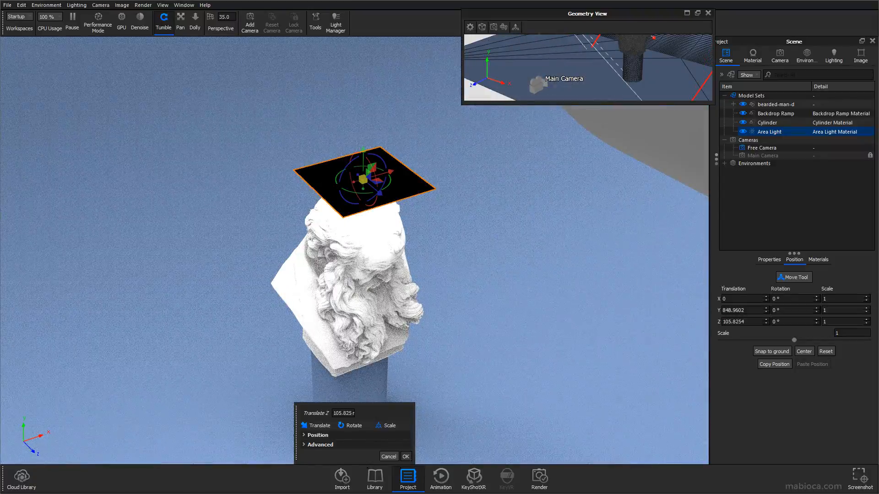
{"action": "type", "text": "2"}
{"action": "key", "text": "Return"}
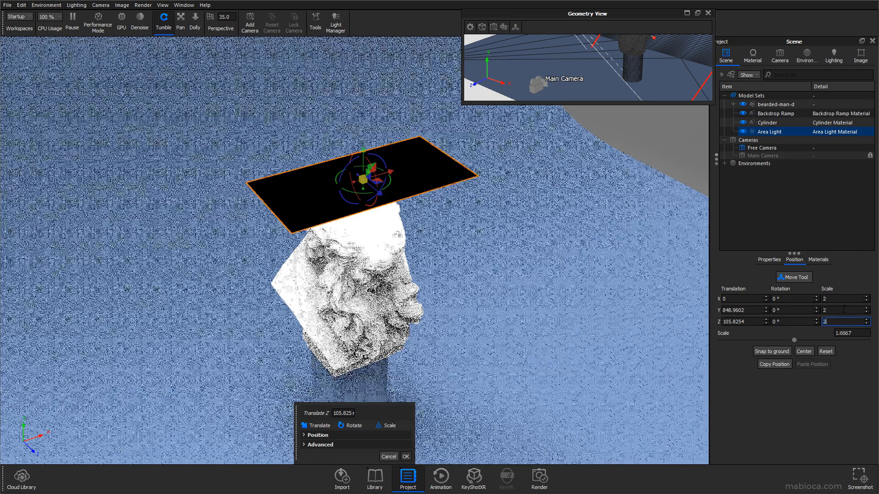
Change the environment background to a plain color with brightness 0.
{"action": "left_click", "coordinate": [833, 56]}
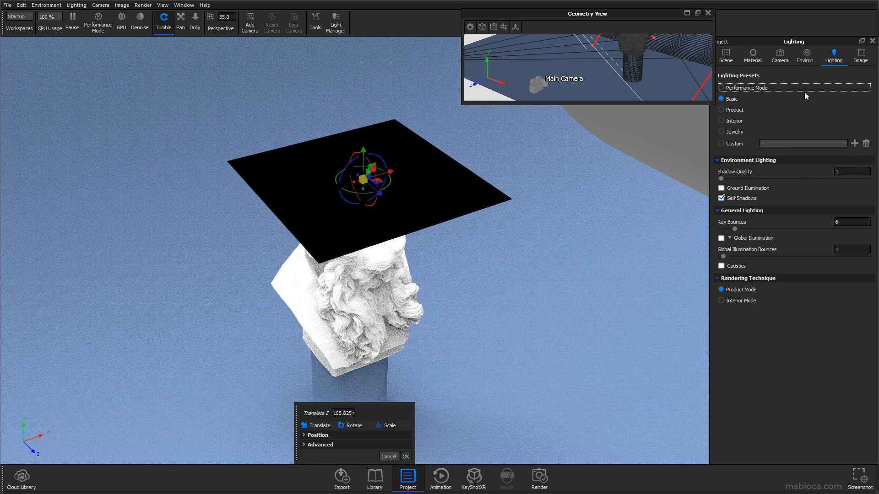
{"action": "left_click", "coordinate": [807, 56]}
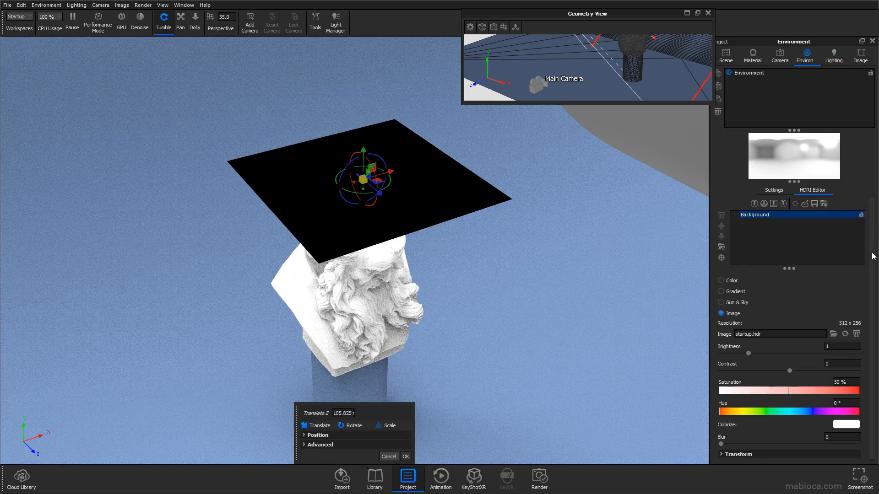
{"action": "left_click", "coordinate": [731, 284]}
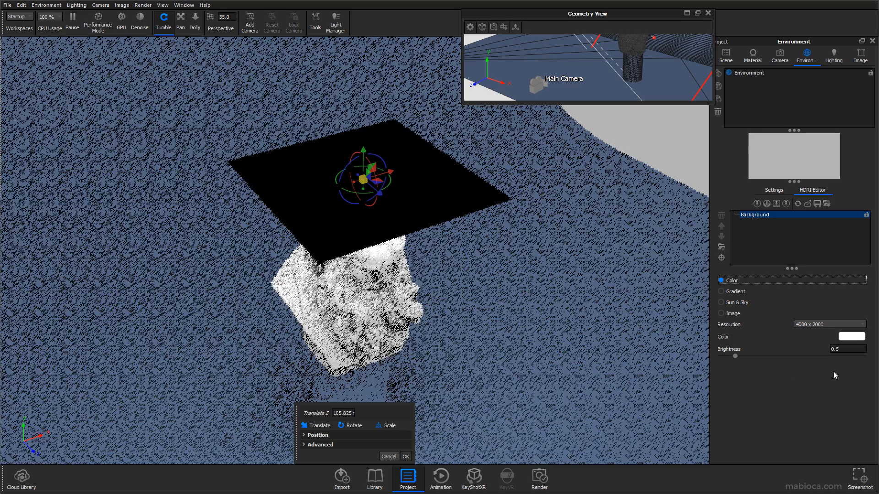
{"action": "double_click", "coordinate": [835, 349]}
{"action": "type", "text": "0"}
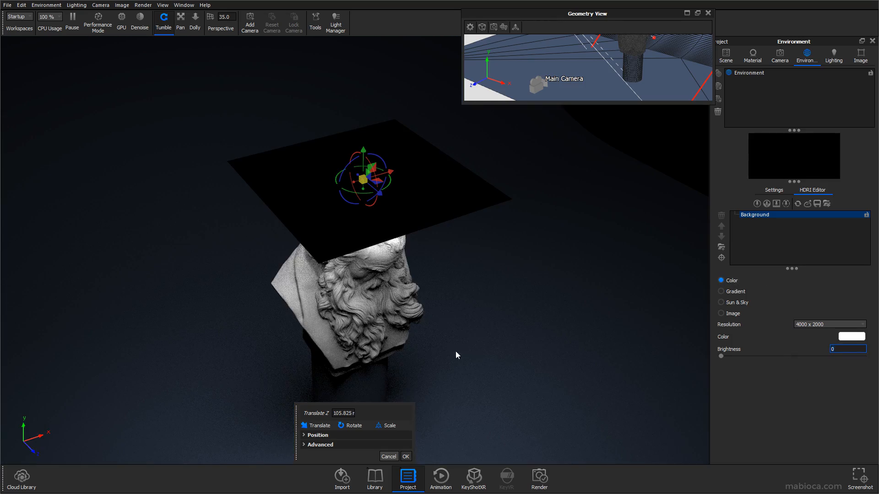
Rotate the area light about 59° around Z and move it beside the bust to about X -321, Y 769.
{"action": "left_click_drag", "start_coordinate": [454, 350], "coordinate": [438, 221]}
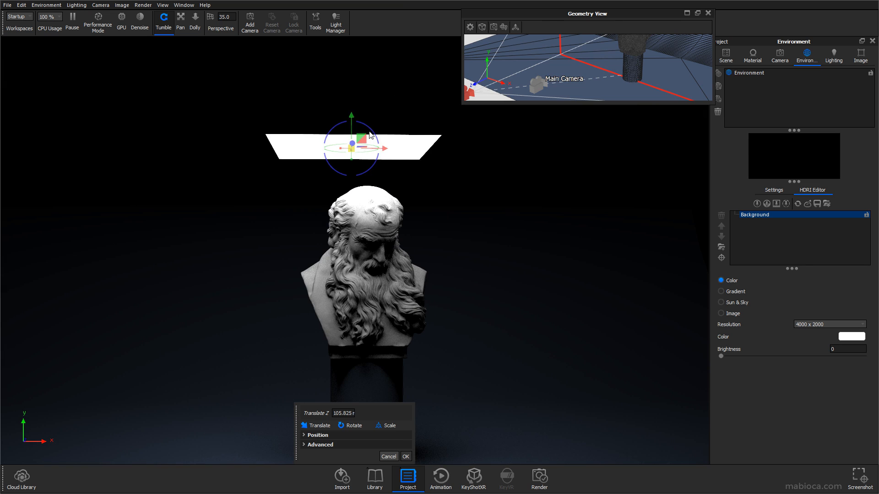
{"action": "left_click_drag", "start_coordinate": [370, 135], "coordinate": [345, 116]}
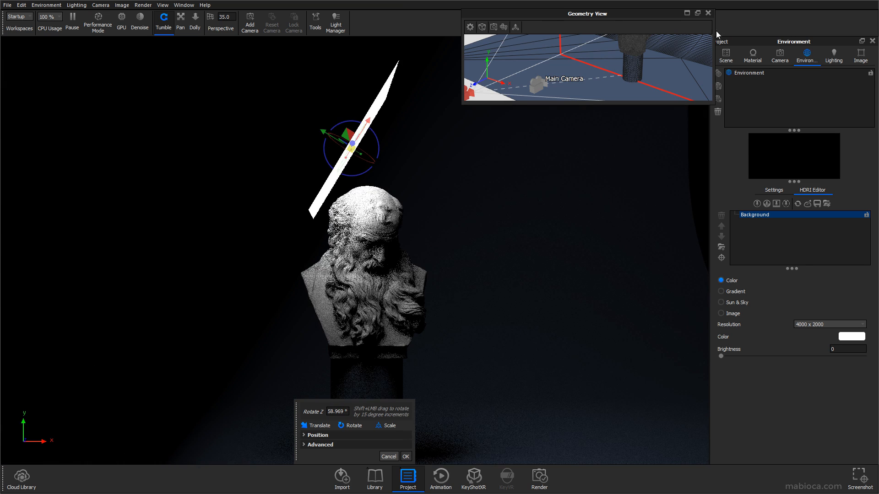
{"action": "left_click", "coordinate": [726, 56]}
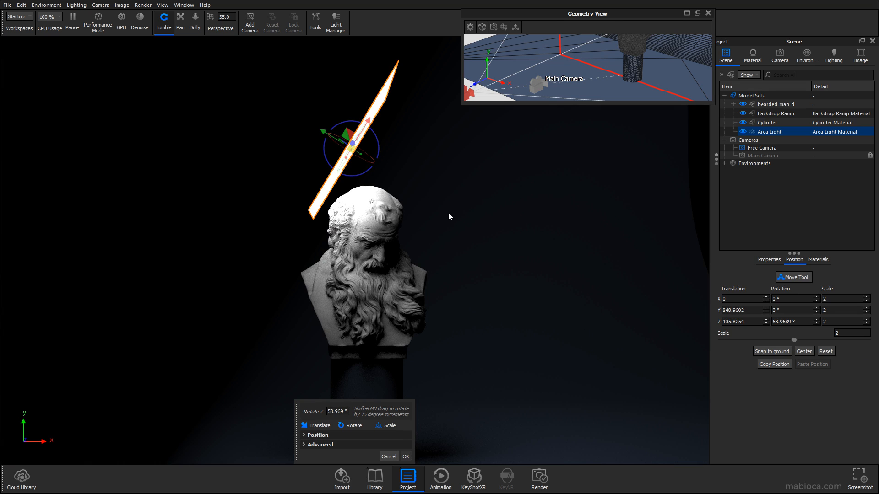
{"action": "left_click_drag", "start_coordinate": [450, 217], "coordinate": [384, 255]}
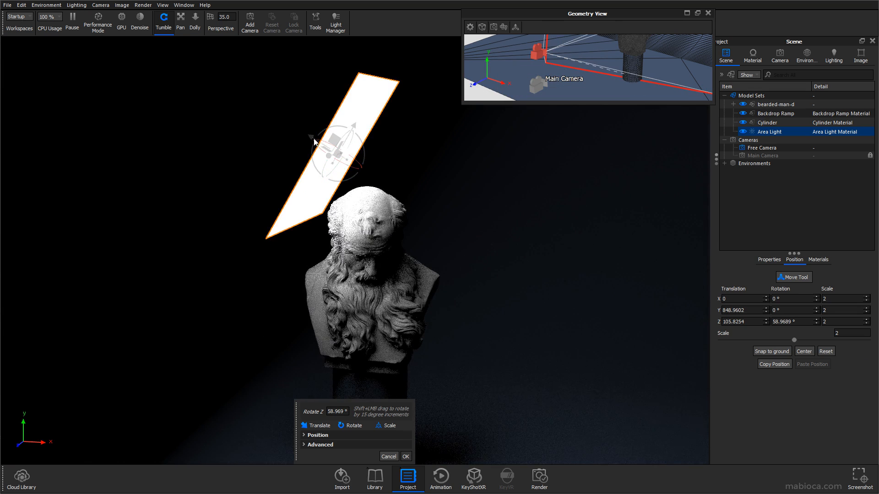
{"action": "left_click_drag", "start_coordinate": [312, 137], "coordinate": [219, 104]}
{"action": "left_click_drag", "start_coordinate": [273, 78], "coordinate": [249, 173]}
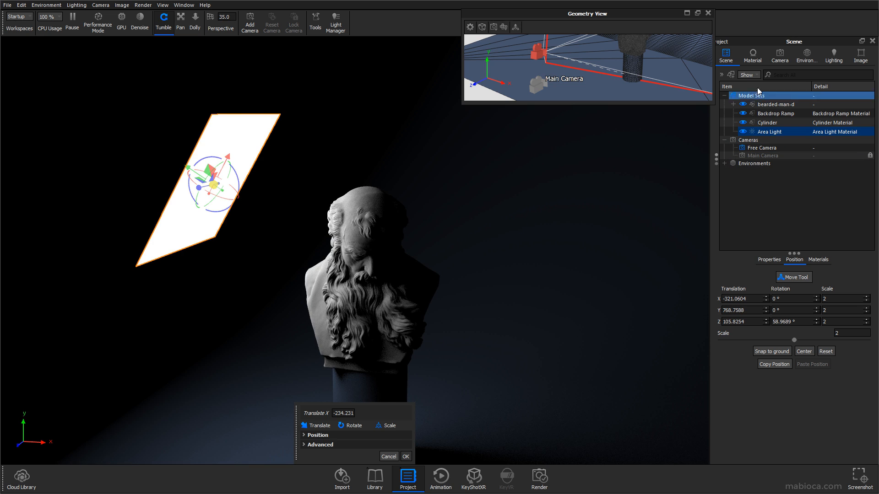
Rename the area light as Fill Light.
{"action": "left_click", "coordinate": [779, 133]}
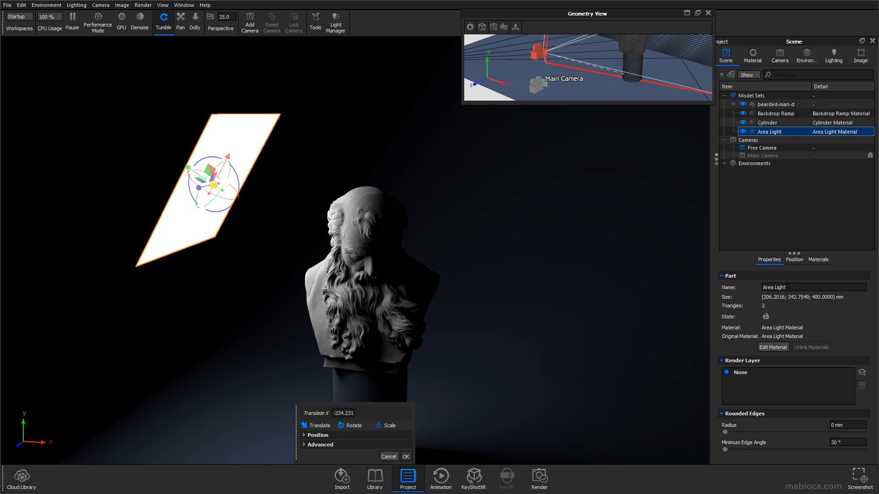
{"action": "type", "text": "Fill"}
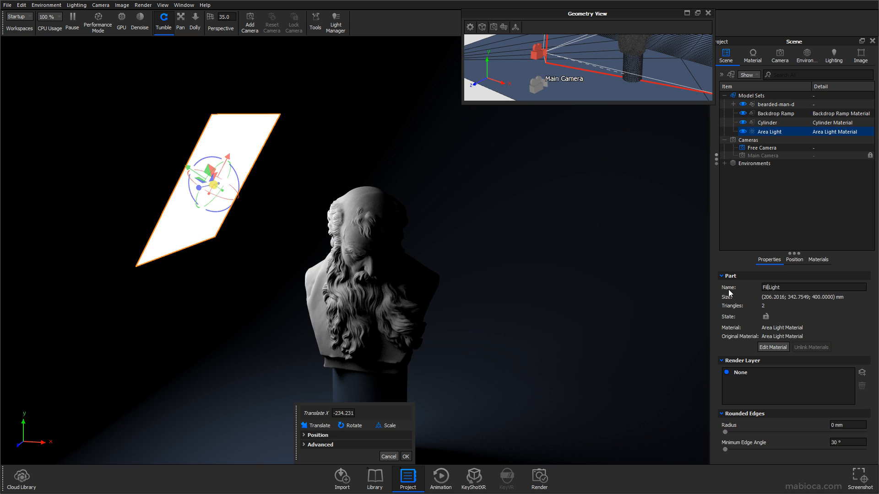
{"action": "key", "text": "Return"}
Aim the Fill Light at the bust with rotation about X 8.3°, Y -2.3°, Z 74.2°, placed near X -335, Y 745.
{"action": "left_click", "coordinate": [796, 260]}
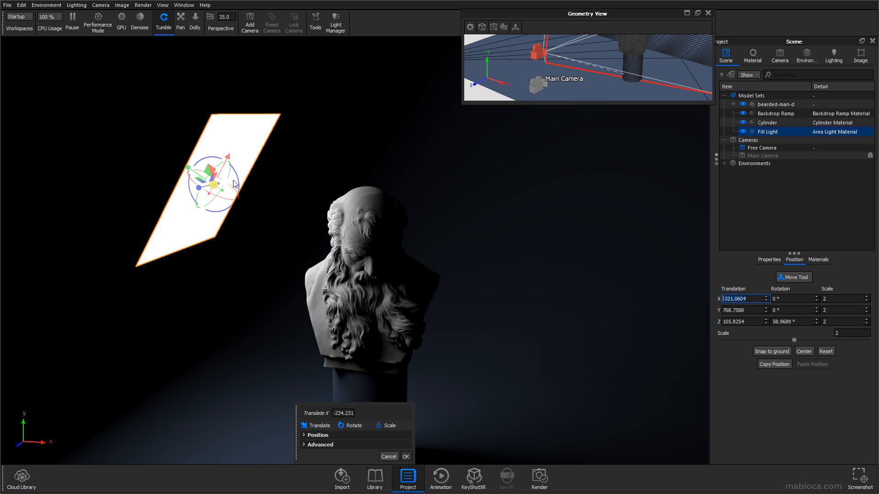
{"action": "left_click_drag", "start_coordinate": [193, 173], "coordinate": [179, 166]}
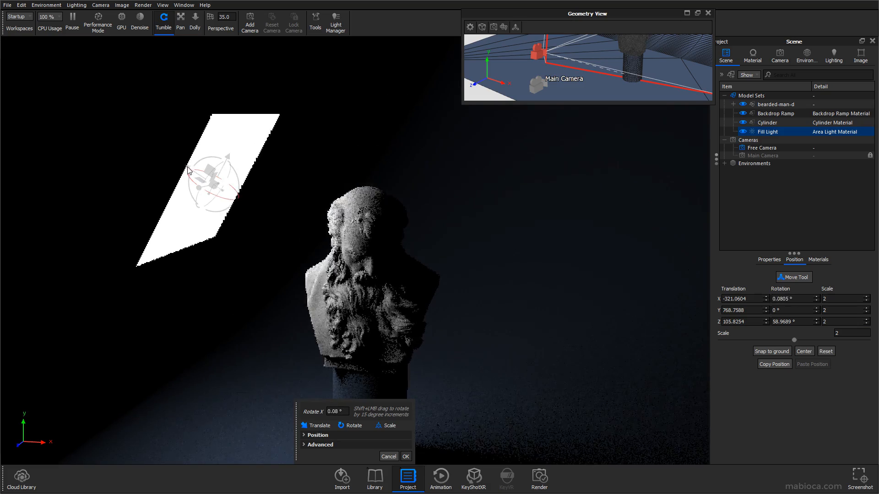
{"action": "scroll", "coordinate": [382, 304], "scroll_direction": "up", "scroll_amount": 3}
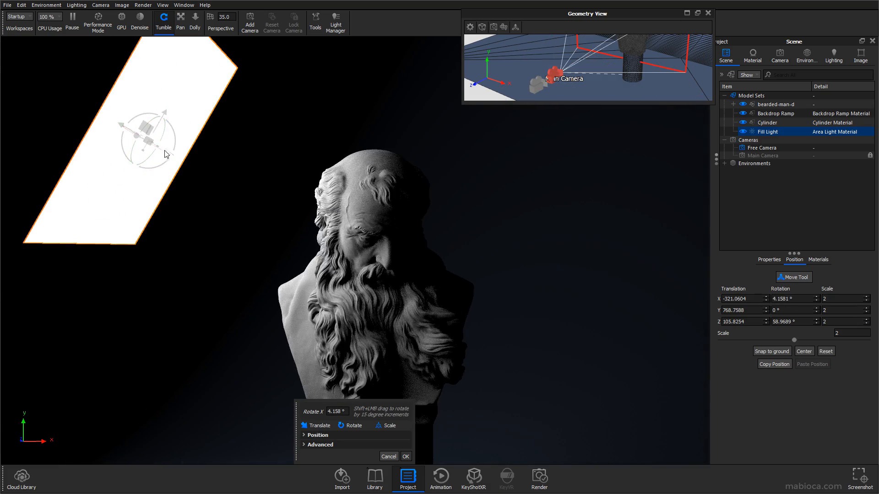
{"action": "left_click_drag", "start_coordinate": [165, 151], "coordinate": [179, 156]}
{"action": "scroll", "coordinate": [213, 204], "scroll_direction": "down", "scroll_amount": 2}
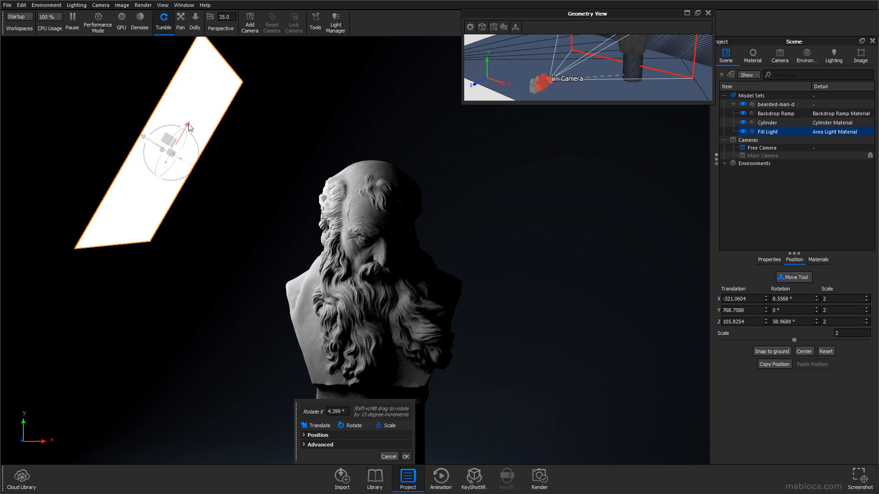
{"action": "left_click_drag", "start_coordinate": [188, 124], "coordinate": [185, 146]}
{"action": "left_click_drag", "start_coordinate": [199, 215], "coordinate": [230, 194]}
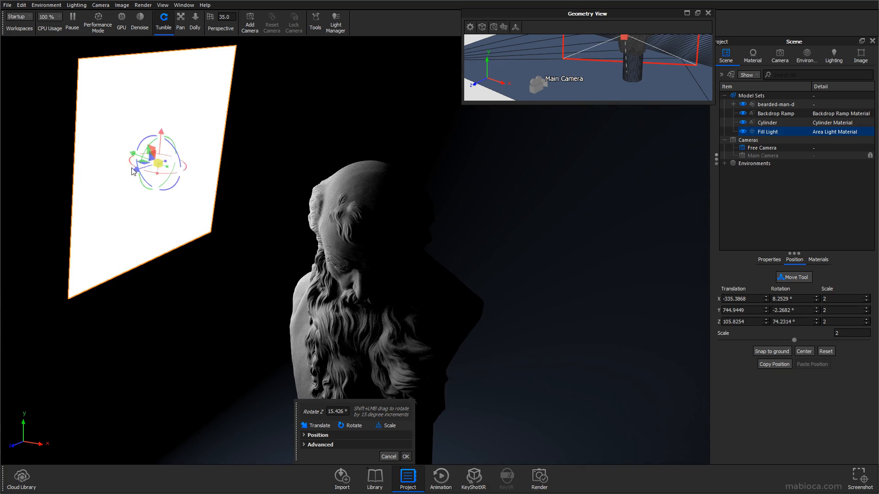
Shift the Fill Light about -27 mm along its Z axis and check the lighting on the bust from other angles.
{"action": "left_click_drag", "start_coordinate": [135, 170], "coordinate": [144, 166]}
{"action": "left_click_drag", "start_coordinate": [339, 203], "coordinate": [361, 229]}
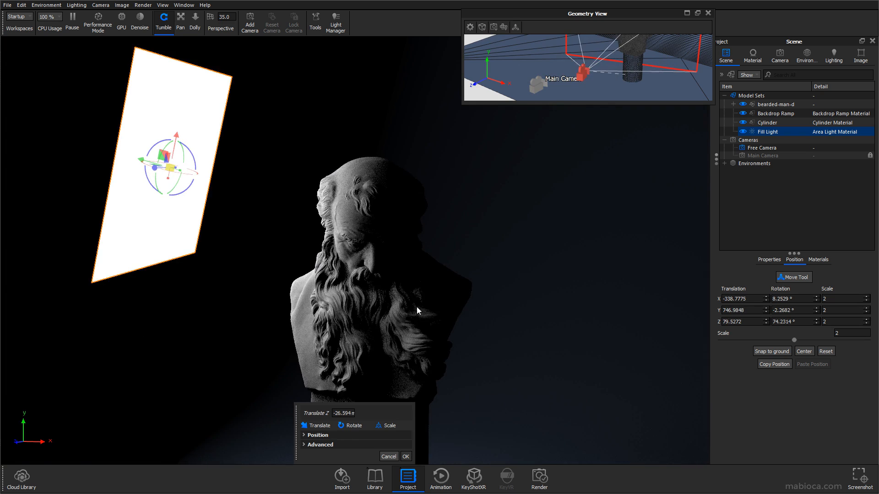
{"action": "left_click_drag", "start_coordinate": [416, 311], "coordinate": [415, 456]}
{"action": "left_click_drag", "start_coordinate": [402, 289], "coordinate": [412, 240]}
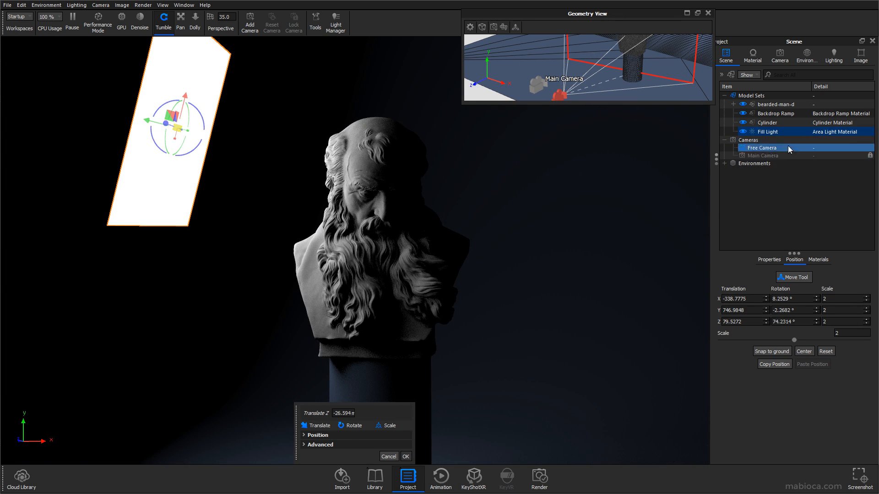
Duplicate the Fill Light, rename the copy as Key Light, and place it on the opposite side of the bust, rotated about 13.8° around X.
{"action": "right_click", "coordinate": [778, 132]}
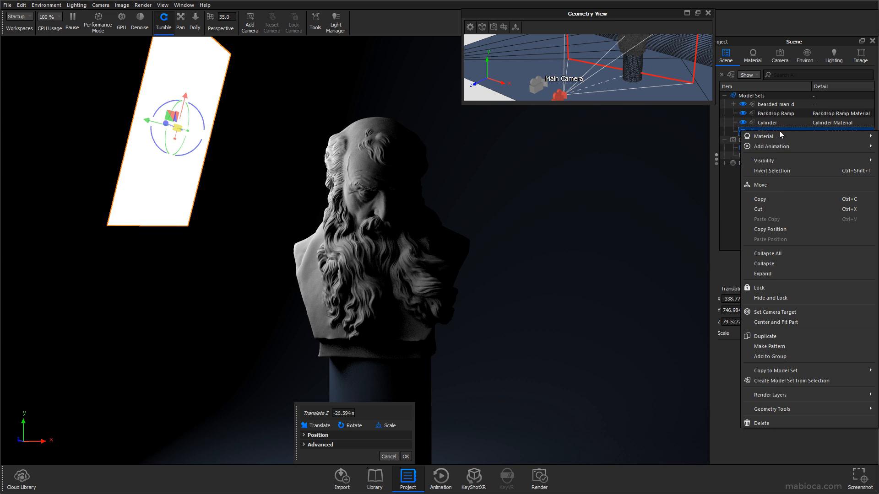
{"action": "left_click", "coordinate": [765, 336]}
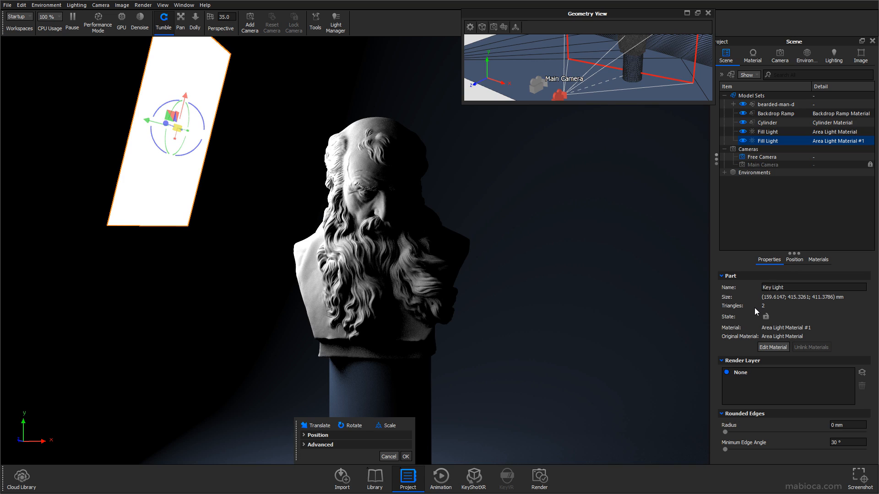
{"action": "left_click_drag", "start_coordinate": [155, 123], "coordinate": [507, 253]}
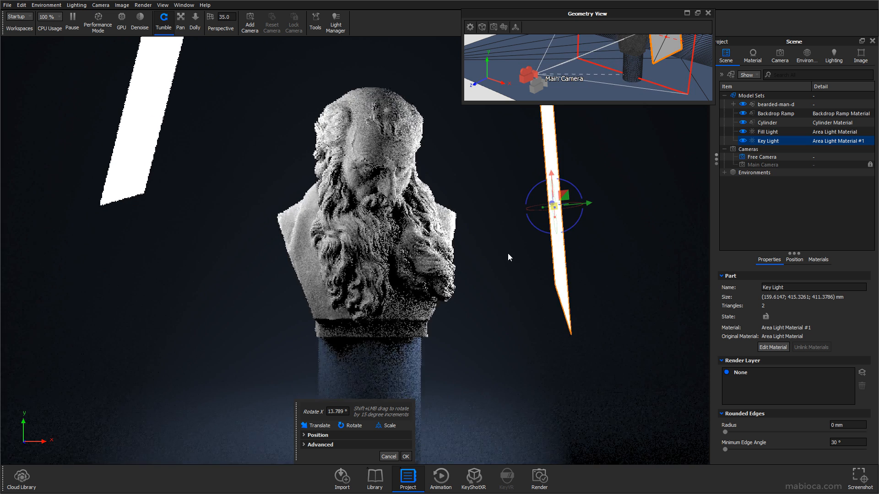
Set the Key Light's color temperature to about 5097 K and its power to 1200 lumen.
{"action": "double_click", "coordinate": [825, 142]}
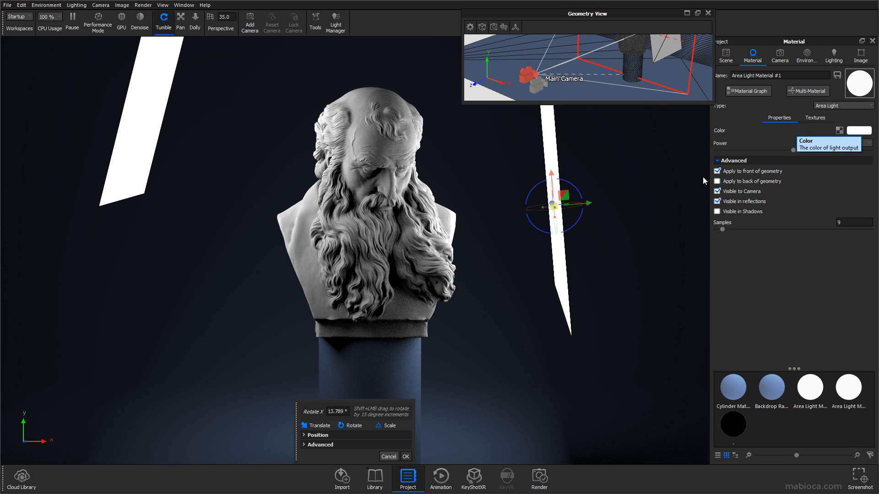
{"action": "left_click", "coordinate": [865, 132]}
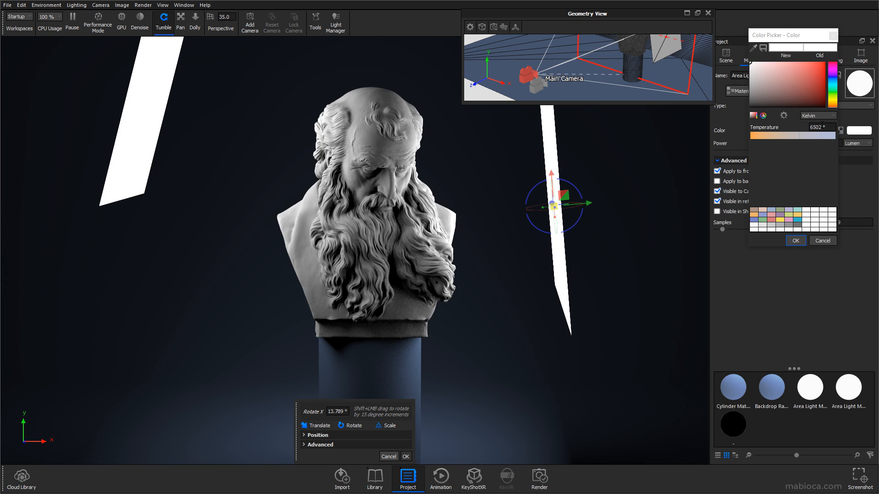
{"action": "left_click_drag", "start_coordinate": [797, 136], "coordinate": [782, 137]}
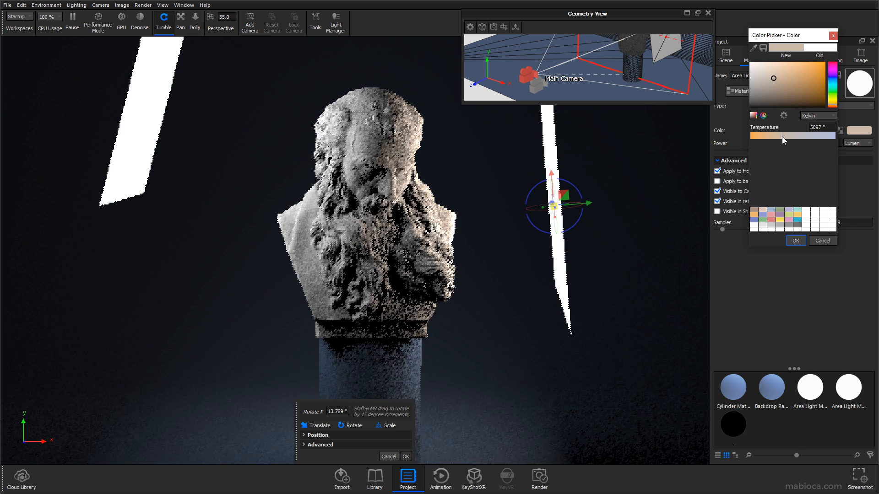
{"action": "left_click", "coordinate": [795, 241]}
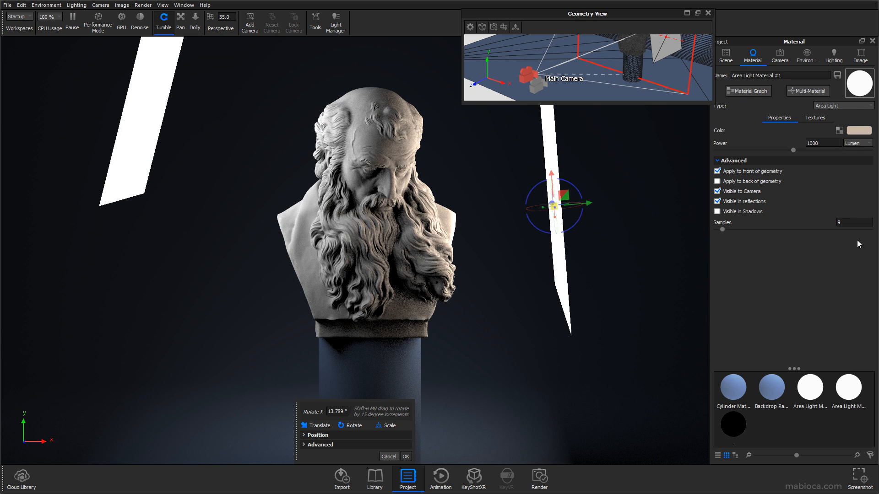
{"action": "type", "text": "1200"}
{"action": "key", "text": "Return"}
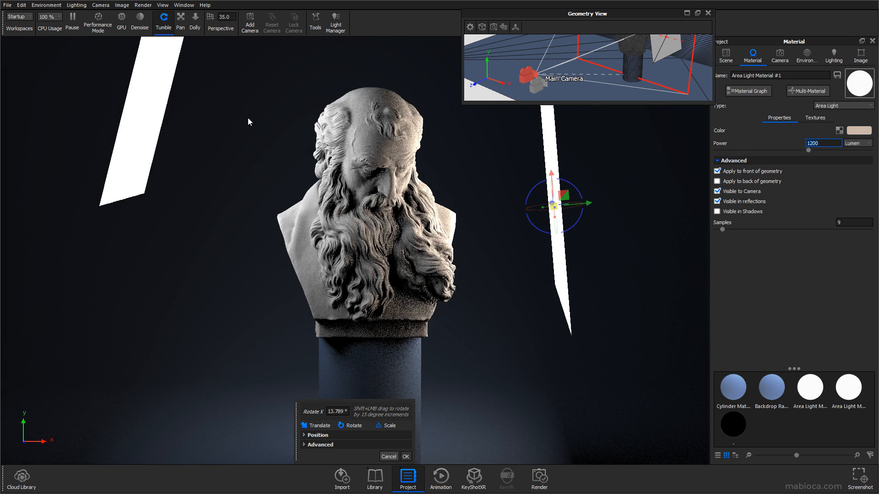
Set the Fill Light's power to 60 lumen and its color temperature to 9500 K.
{"action": "left_click", "coordinate": [727, 59]}
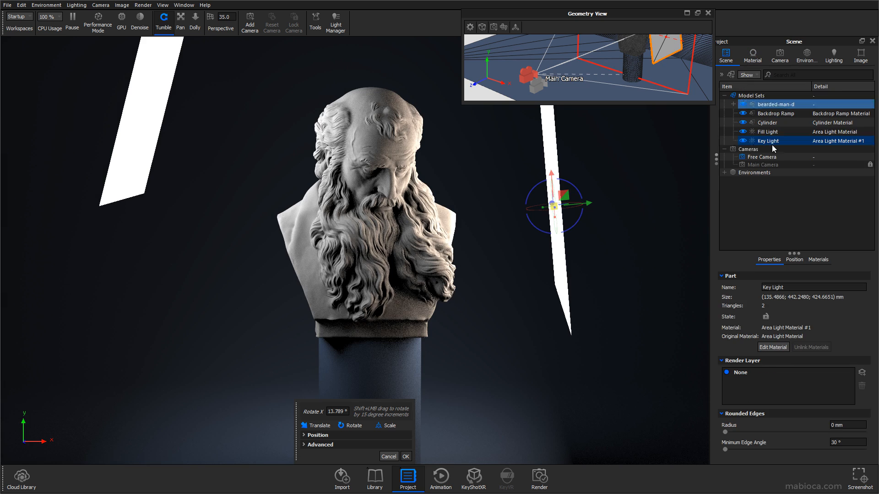
{"action": "double_click", "coordinate": [784, 133]}
{"action": "left_click_drag", "start_coordinate": [830, 143], "coordinate": [802, 152]}
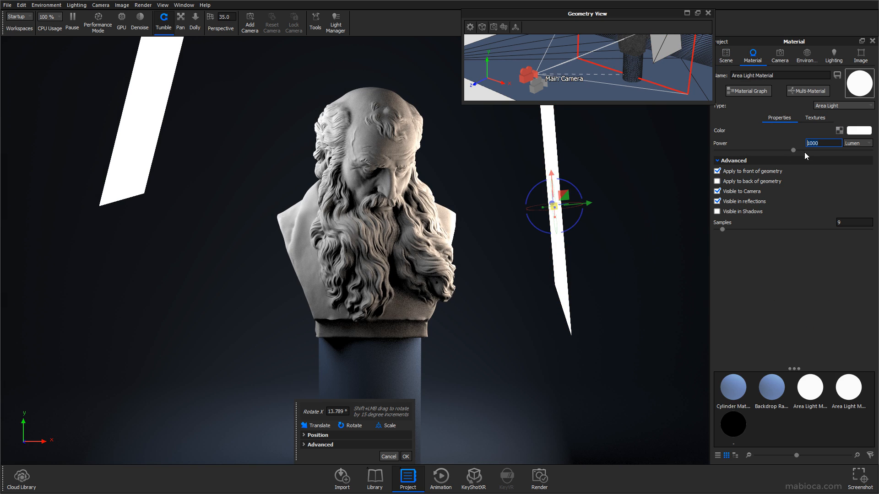
{"action": "type", "text": "50"}
{"action": "key", "text": "Return"}
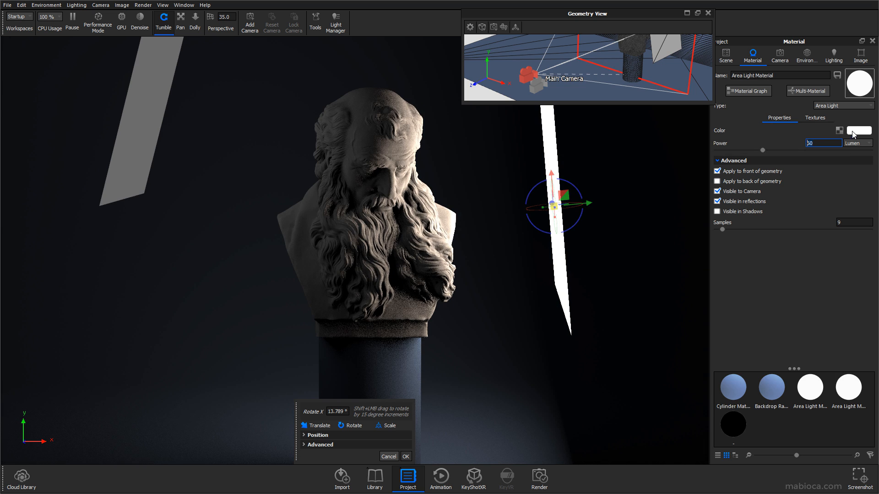
{"action": "left_click", "coordinate": [853, 132]}
{"action": "left_click_drag", "start_coordinate": [808, 136], "coordinate": [839, 139]}
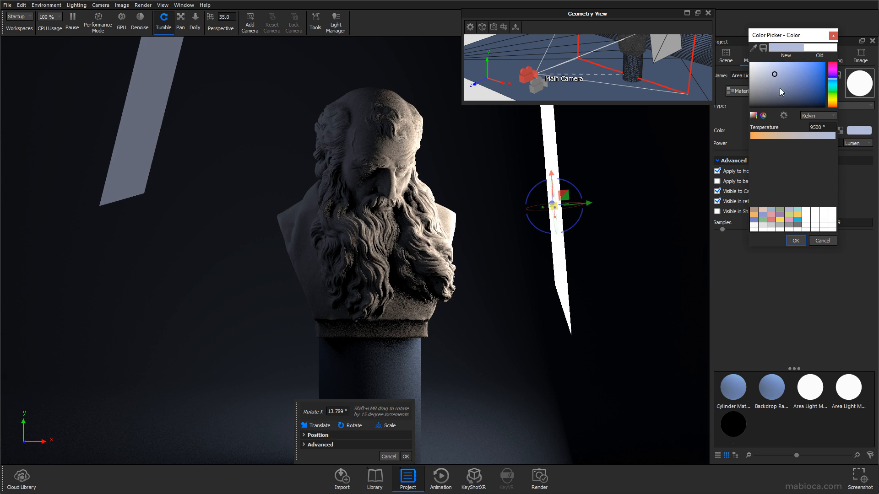
{"action": "left_click", "coordinate": [795, 241]}
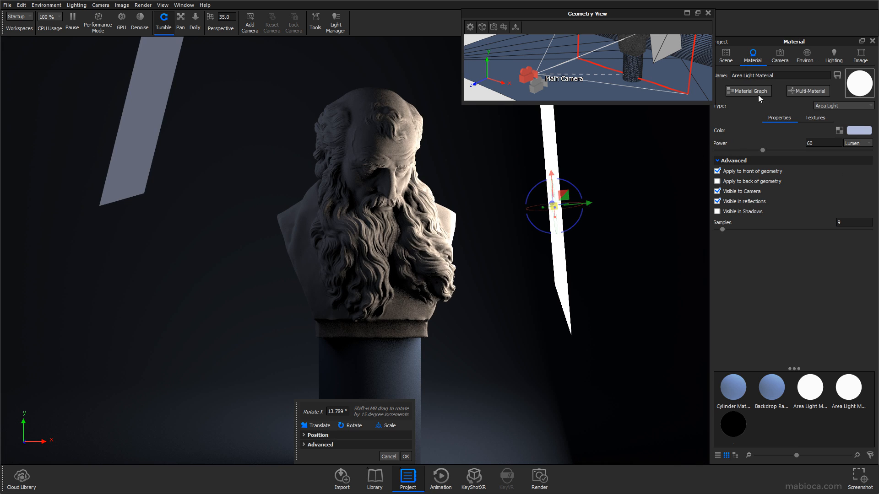
Shift the Key Light about -171 mm along its Z axis and close the Geometry View.
{"action": "left_click_drag", "start_coordinate": [623, 220], "coordinate": [545, 258]}
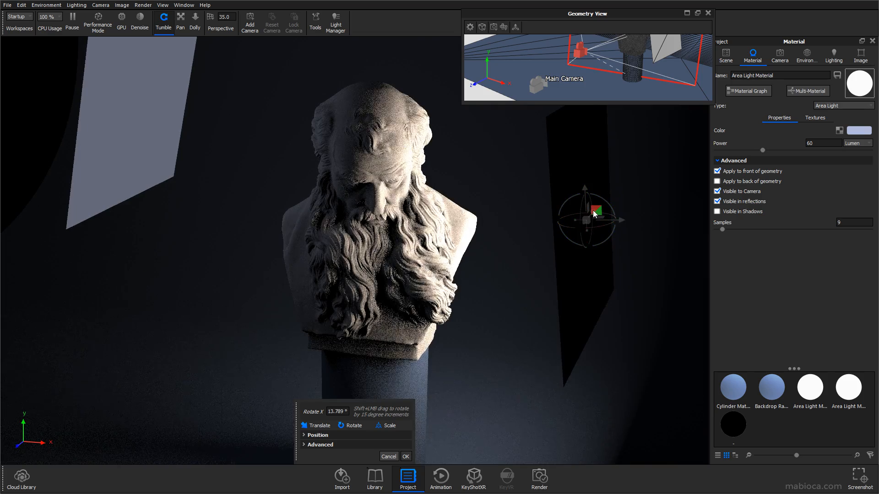
{"action": "left_click_drag", "start_coordinate": [582, 198], "coordinate": [572, 226]}
{"action": "left_click_drag", "start_coordinate": [495, 360], "coordinate": [593, 346]}
{"action": "left_click_drag", "start_coordinate": [529, 187], "coordinate": [530, 75]}
{"action": "left_click_drag", "start_coordinate": [581, 160], "coordinate": [487, 182]}
{"action": "left_click", "coordinate": [708, 13]}
{"action": "left_click_drag", "start_coordinate": [567, 214], "coordinate": [575, 259]}
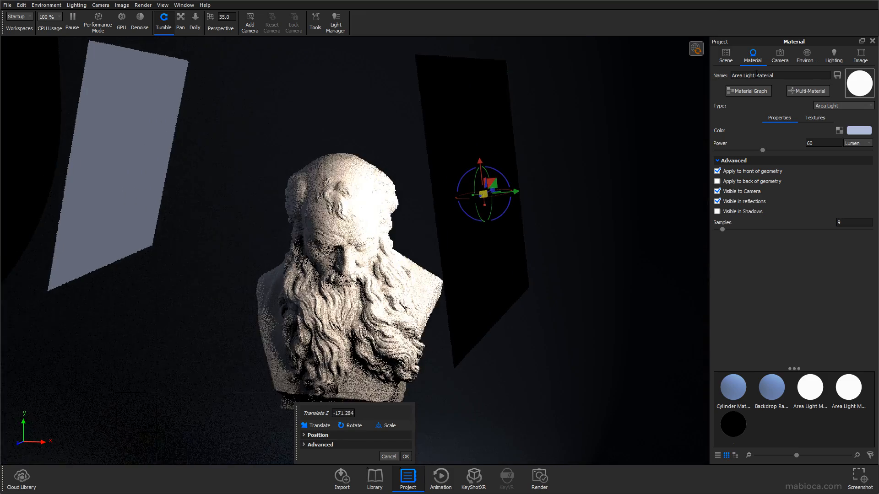
Hide the Fill Light and move the Key Light out to about X 411, Y 707, Z 167.
{"action": "left_click", "coordinate": [726, 56]}
{"action": "left_click", "coordinate": [741, 131]}
{"action": "left_click", "coordinate": [770, 141]}
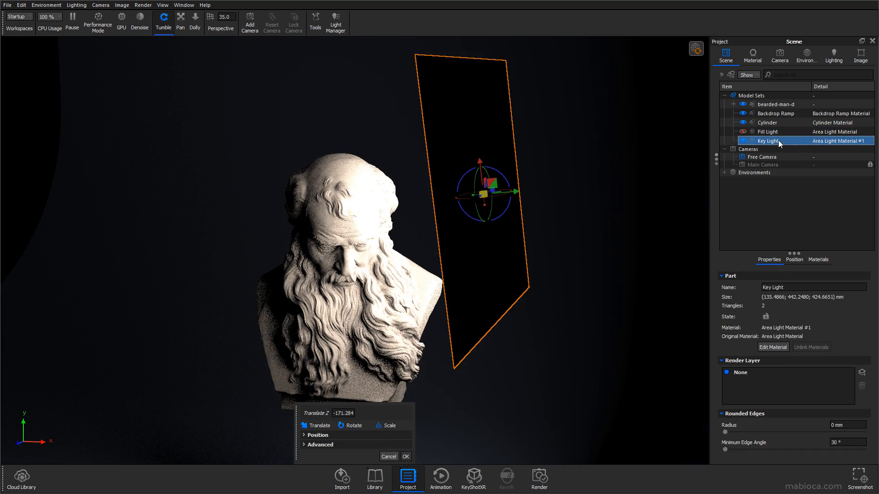
{"action": "left_click_drag", "start_coordinate": [562, 266], "coordinate": [528, 263]}
{"action": "left_click_drag", "start_coordinate": [500, 172], "coordinate": [569, 161]}
{"action": "left_click_drag", "start_coordinate": [590, 211], "coordinate": [547, 209]}
{"action": "left_click_drag", "start_coordinate": [540, 179], "coordinate": [709, 264]}
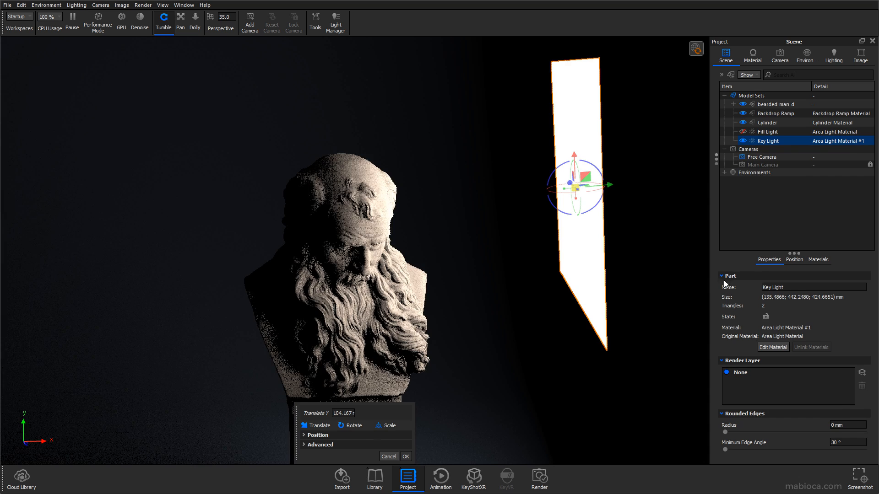
Set the Key Light's rotation to X 170°, Y -2°, Z 100° and its Z scale to 1.7.
{"action": "left_click", "coordinate": [794, 259]}
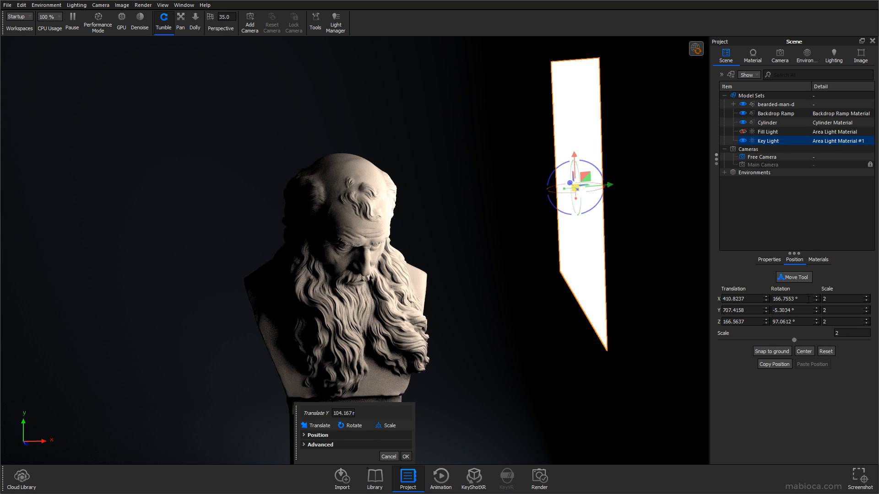
{"action": "type", "text": "170"}
{"action": "key", "text": "Return"}
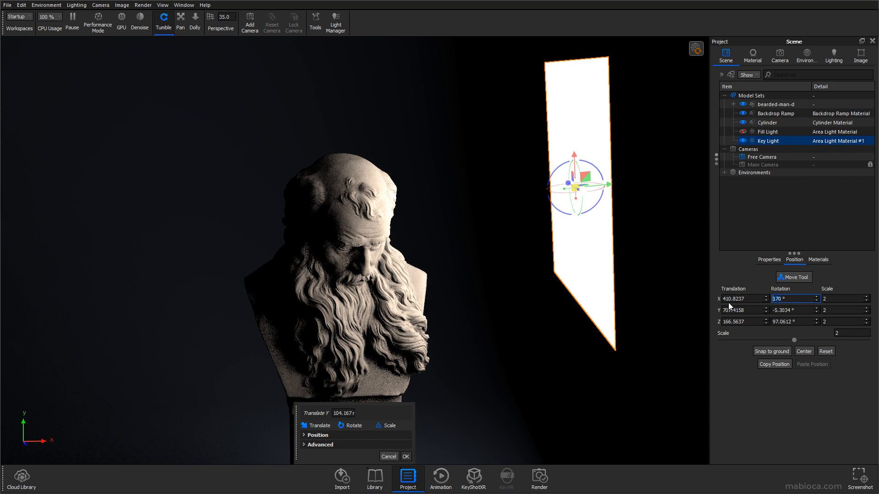
{"action": "left_click", "coordinate": [796, 310]}
{"action": "type", "text": "2"}
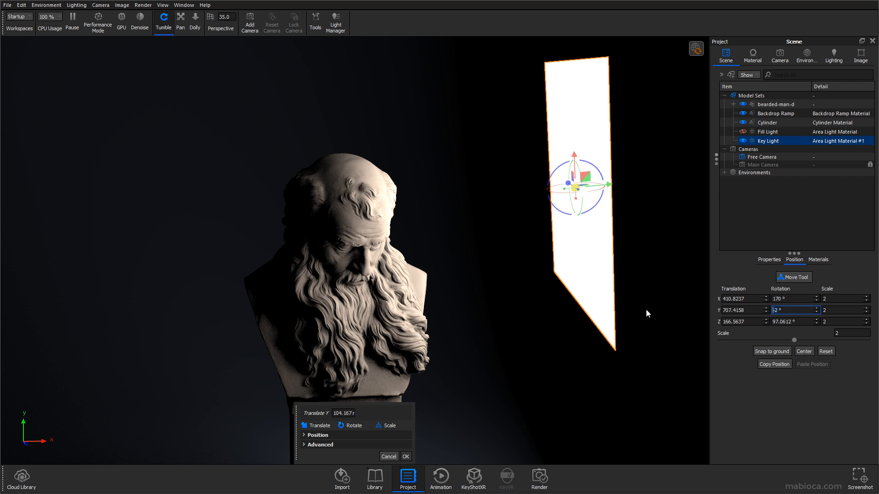
{"action": "key", "text": "Return"}
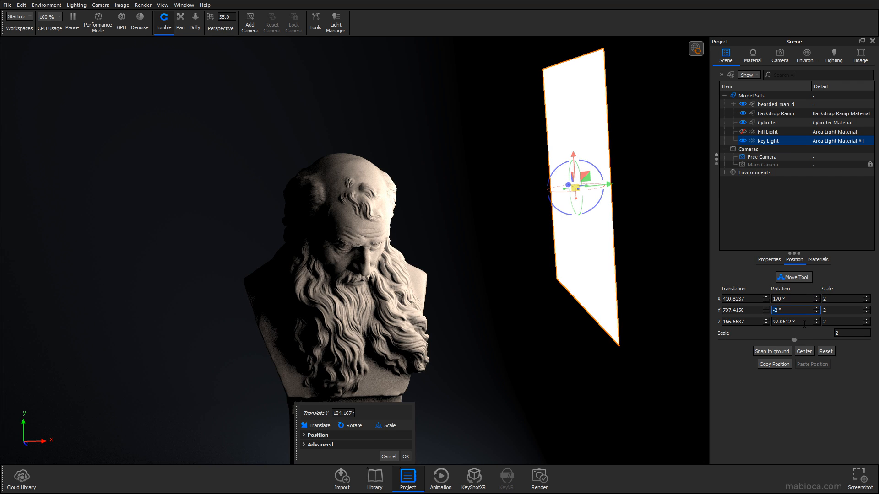
{"action": "type", "text": "100"}
{"action": "key", "text": "Return"}
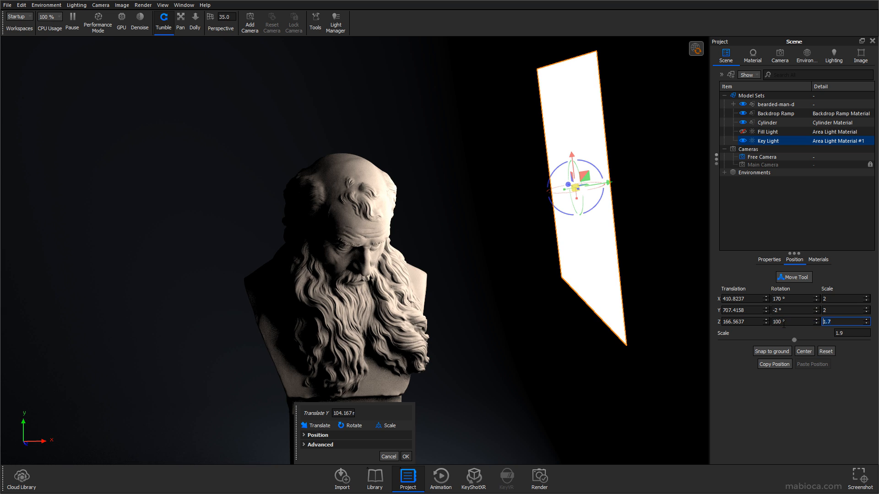
{"action": "type", "text": "1.7"}
{"action": "key", "text": "Return"}
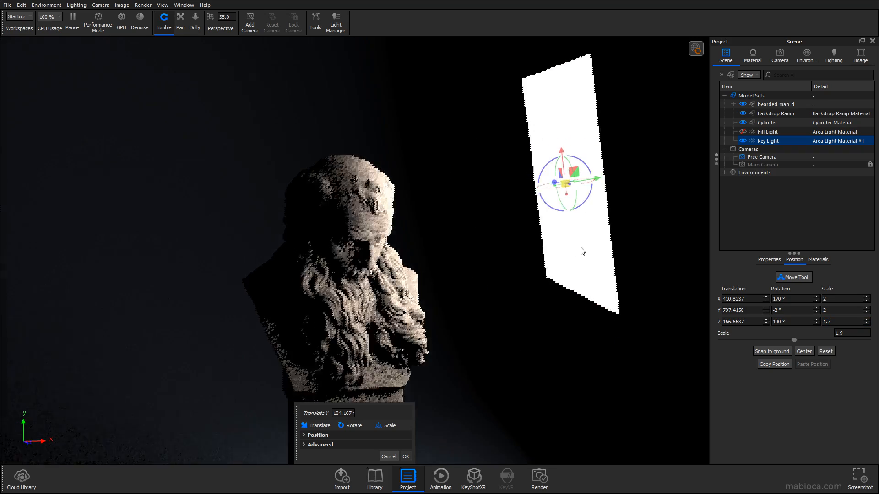
Reposition the Key Light freehand to about X 443, Y 664, Z 174 while checking the lighting on the bust.
{"action": "left_click_drag", "start_coordinate": [568, 185], "coordinate": [538, 195]}
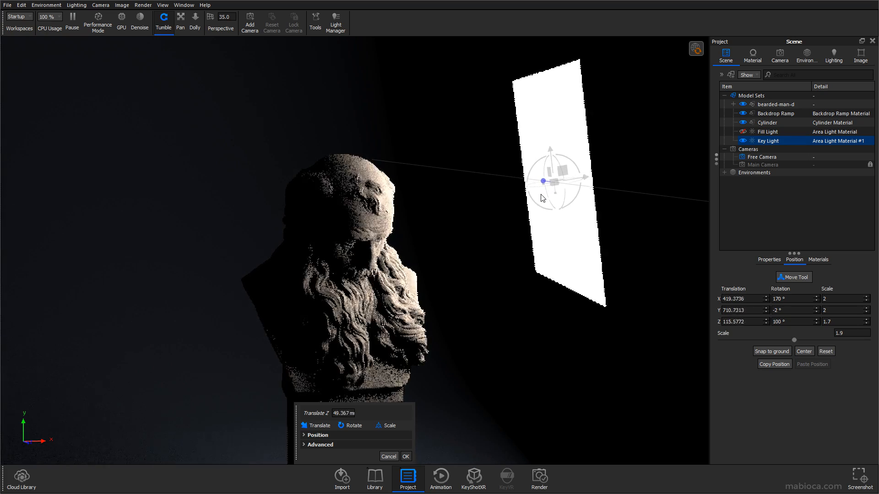
{"action": "left_click_drag", "start_coordinate": [552, 148], "coordinate": [556, 179]}
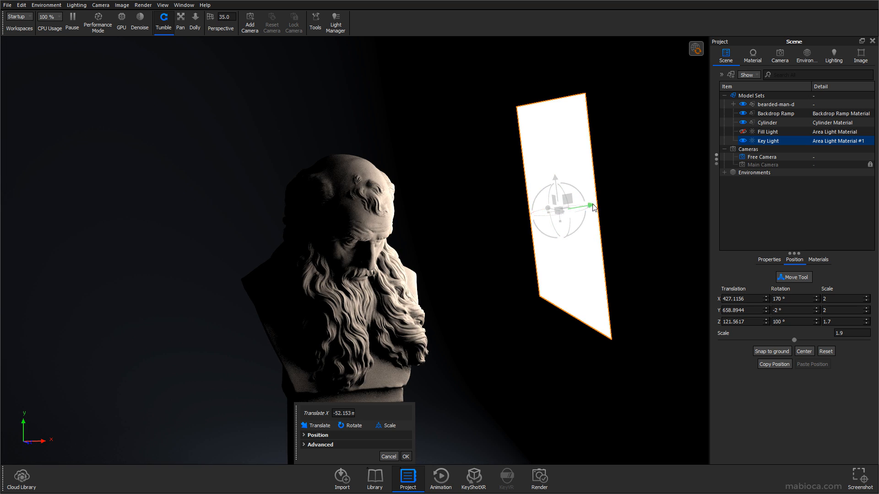
{"action": "left_click_drag", "start_coordinate": [592, 206], "coordinate": [408, 211]}
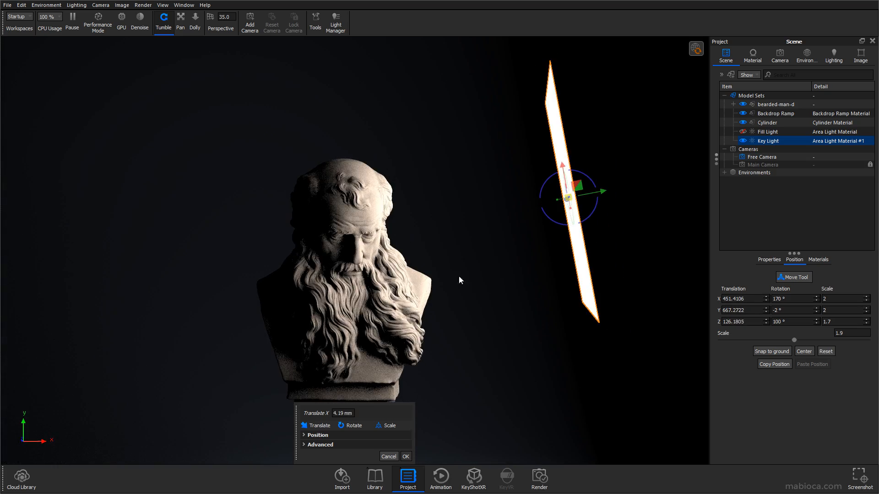
{"action": "left_click_drag", "start_coordinate": [459, 278], "coordinate": [561, 291]}
{"action": "left_click_drag", "start_coordinate": [570, 202], "coordinate": [582, 206]}
{"action": "left_click_drag", "start_coordinate": [540, 263], "coordinate": [442, 293]}
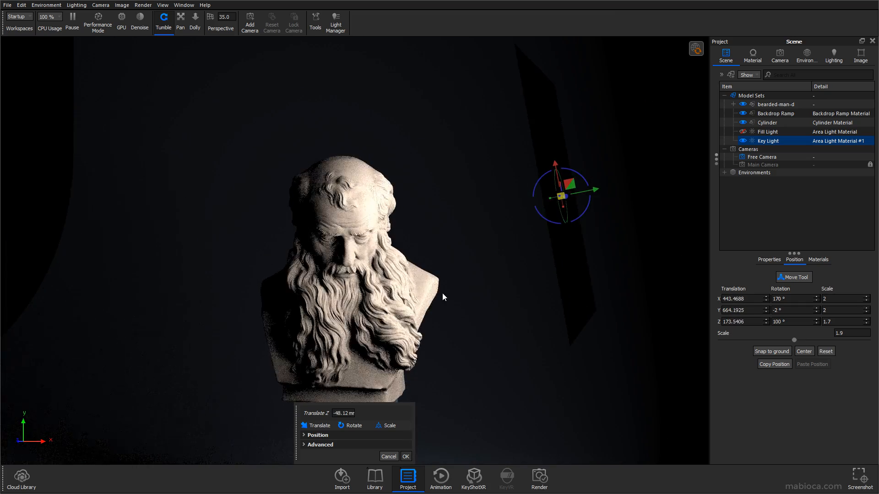
Set the Key Light's translation to X 450, Y 650, Z 200.
{"action": "left_click", "coordinate": [744, 322]}
{"action": "key", "text": "Return"}
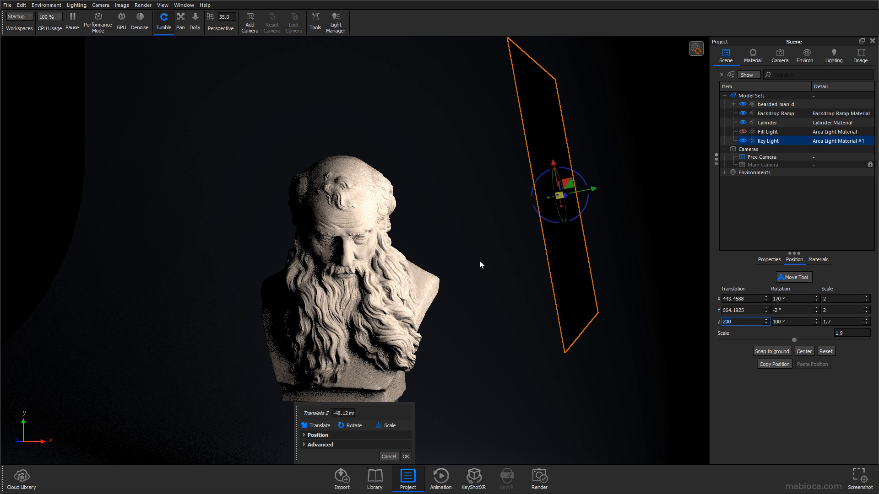
{"action": "type", "text": "650"}
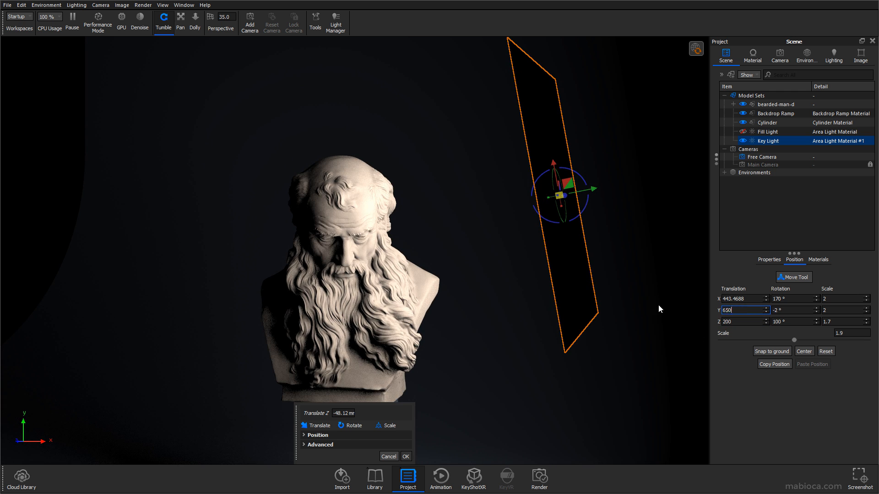
{"action": "key", "text": "Return"}
{"action": "key", "text": "shift+Tab"}
{"action": "type", "text": "450"}
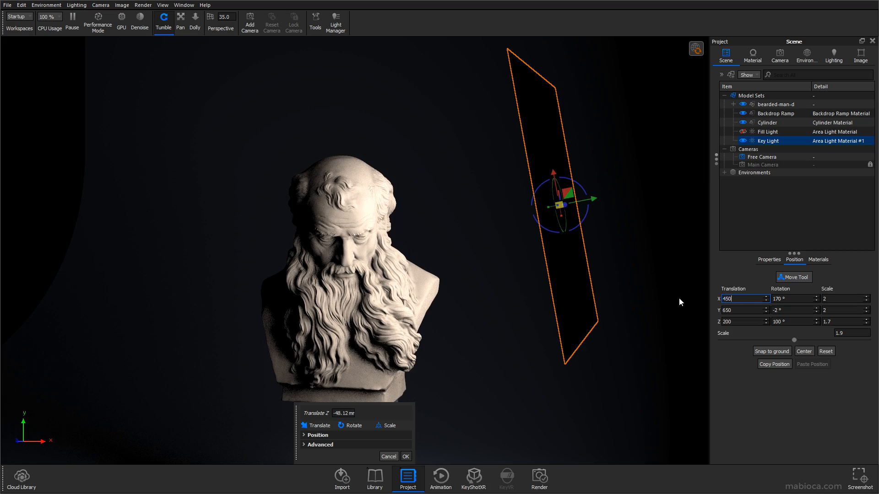
{"action": "key", "text": "Return"}
Move the Key Light to about X 456, Y 652, Z 162 and rotate it about 5.9° around X.
{"action": "scroll", "coordinate": [484, 255], "scroll_direction": "up", "scroll_amount": 5}
{"action": "scroll", "coordinate": [548, 242], "scroll_direction": "down", "scroll_amount": 1}
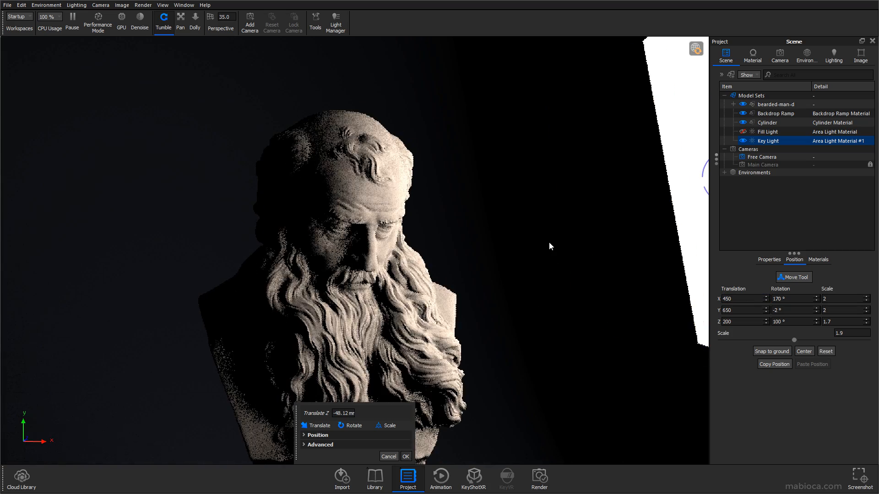
{"action": "left_click_drag", "start_coordinate": [545, 268], "coordinate": [558, 358]}
{"action": "left_click_drag", "start_coordinate": [578, 328], "coordinate": [653, 229]}
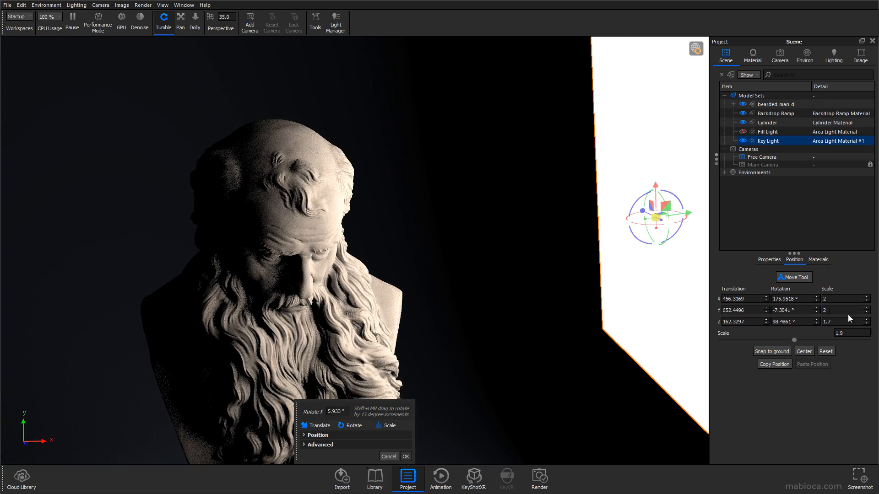
Set the Key Light's rotation to X 175°, Y -2°, Z 108° and check the lighting from another angle.
{"action": "type", "text": "175"}
{"action": "key", "text": "Tab"}
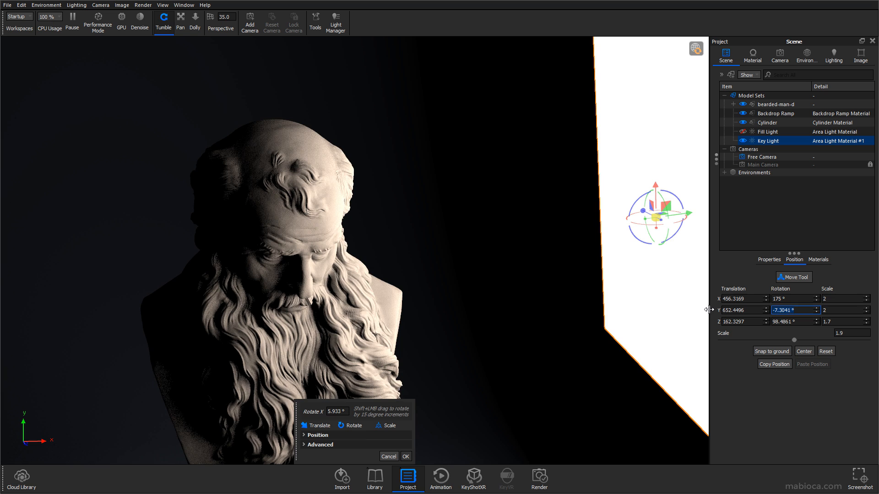
{"action": "type", "text": "-2"}
{"action": "key", "text": "Return"}
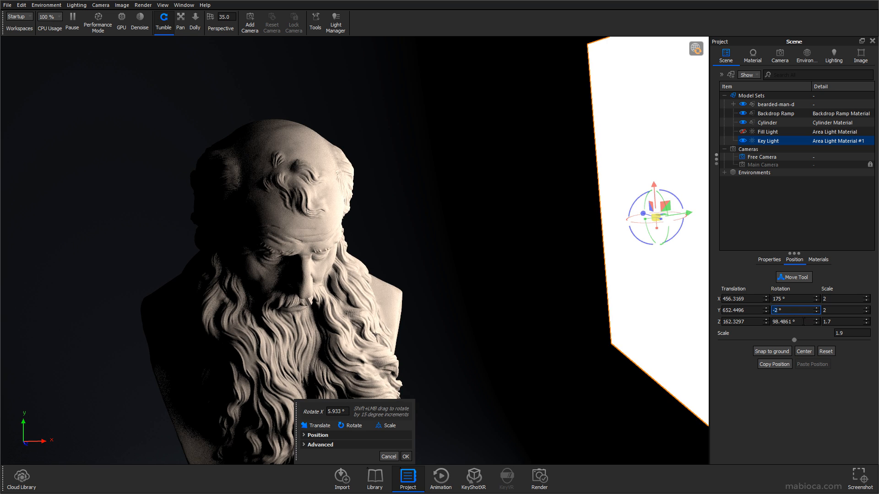
{"action": "type", "text": "108"}
{"action": "key", "text": "Return"}
{"action": "left_click_drag", "start_coordinate": [437, 296], "coordinate": [369, 257]}
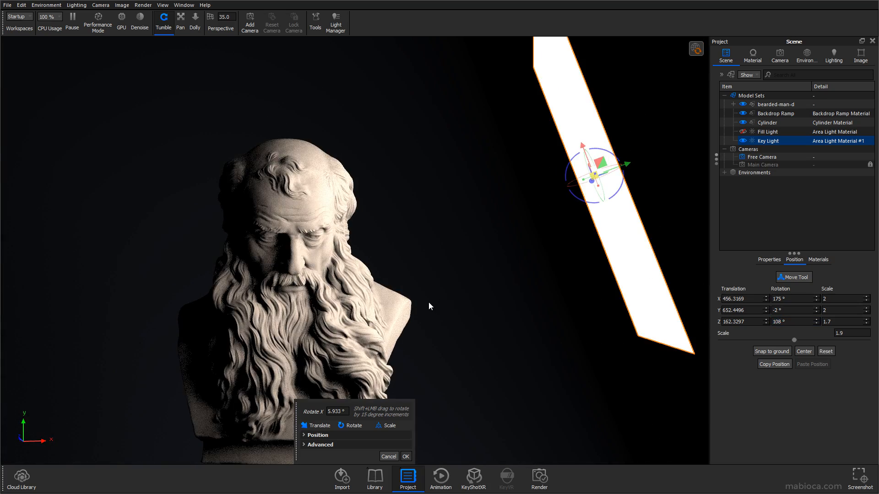
Make the Key Light's material invisible to the camera and accept the light's current placement.
{"action": "left_click_drag", "start_coordinate": [428, 302], "coordinate": [489, 330]}
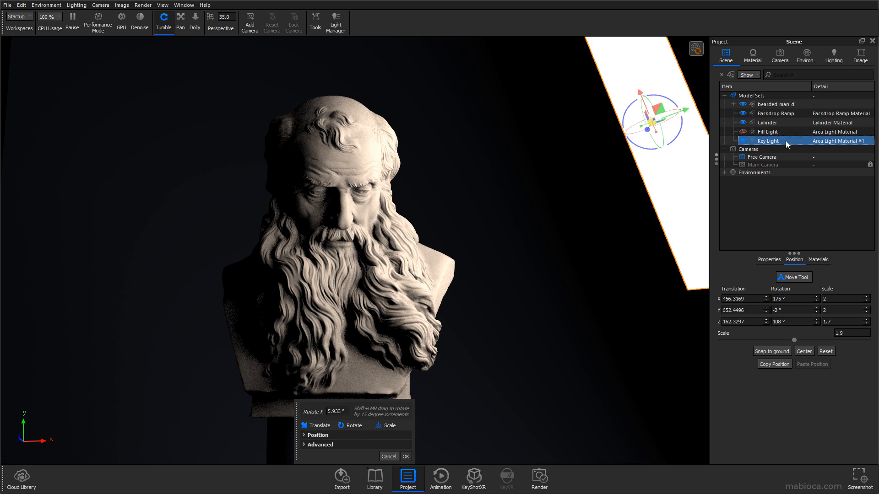
{"action": "double_click", "coordinate": [785, 140]}
{"action": "left_click", "coordinate": [717, 191]}
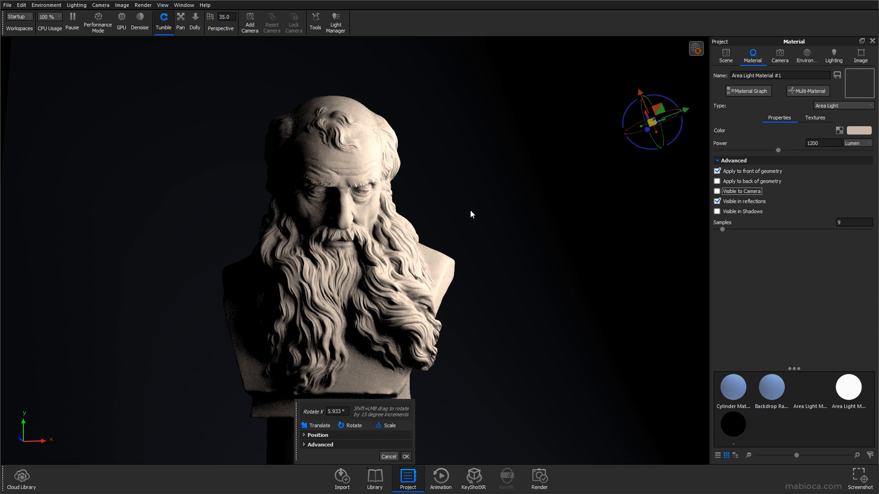
{"action": "middle_click_drag", "start_coordinate": [470, 211], "coordinate": [497, 211]}
{"action": "left_click", "coordinate": [405, 457]}
{"action": "left_click", "coordinate": [726, 56]}
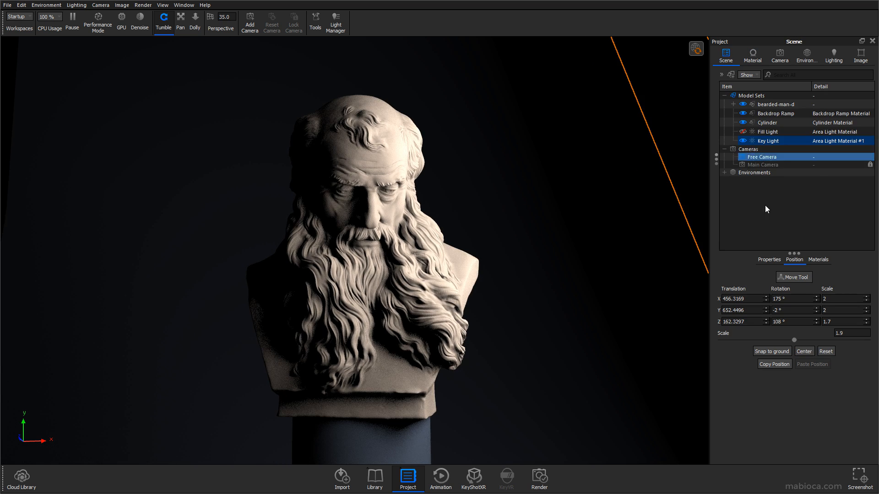
Show the Fill Light instead of the Key Light and set its translation to X -340, Y 750, Z 80.
{"action": "left_click", "coordinate": [744, 141]}
{"action": "left_click", "coordinate": [744, 131]}
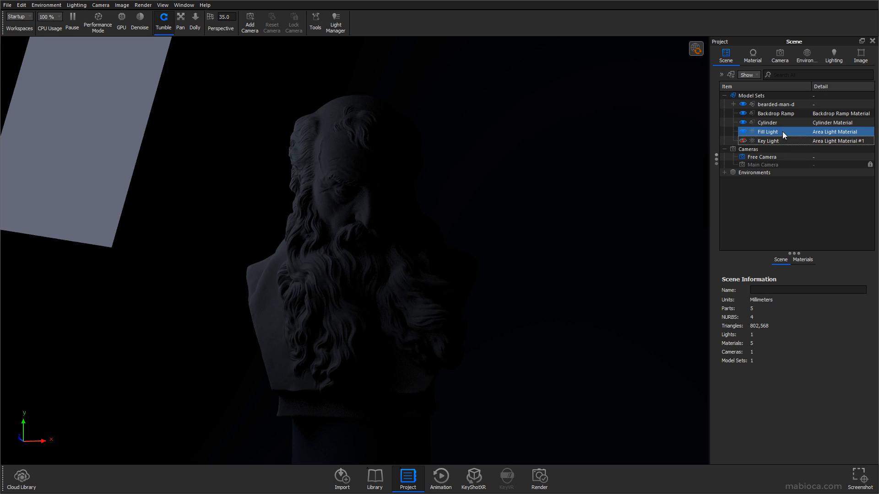
{"action": "double_click", "coordinate": [781, 131]}
{"action": "left_click", "coordinate": [725, 58]}
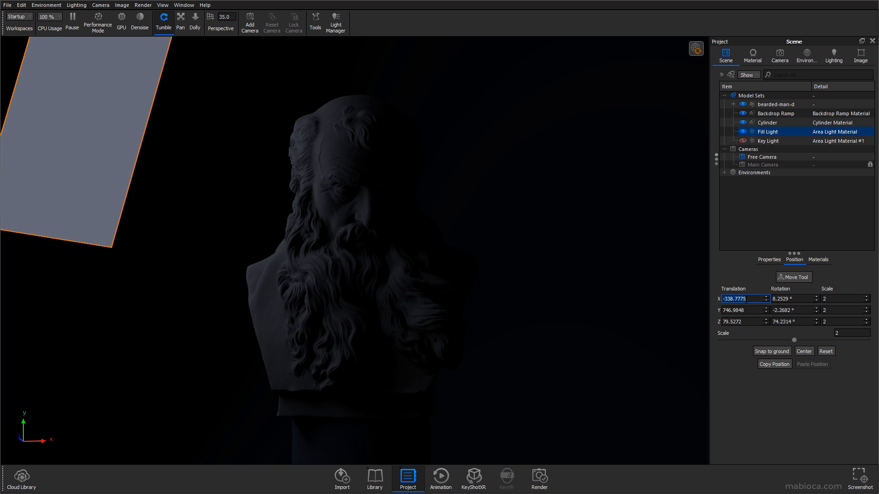
{"action": "key", "text": "Return"}
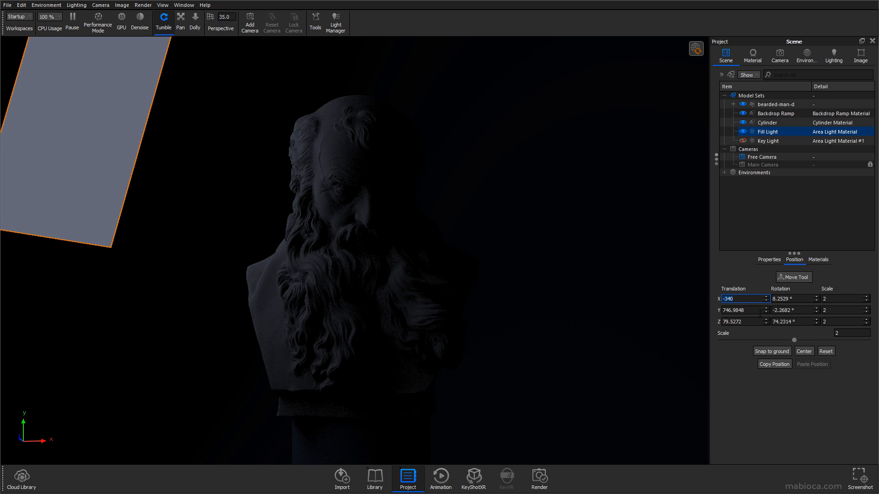
{"action": "key", "text": "Return"}
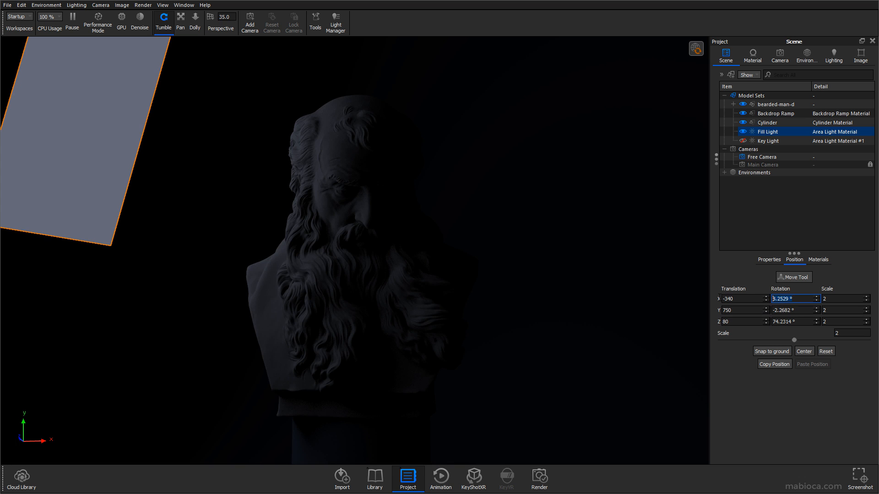
Set the Fill Light's rotation to X 8°, Y -2°, Z 74°.
{"action": "type", "text": "8"}
{"action": "key", "text": "Tab"}
{"action": "type", "text": "-2"}
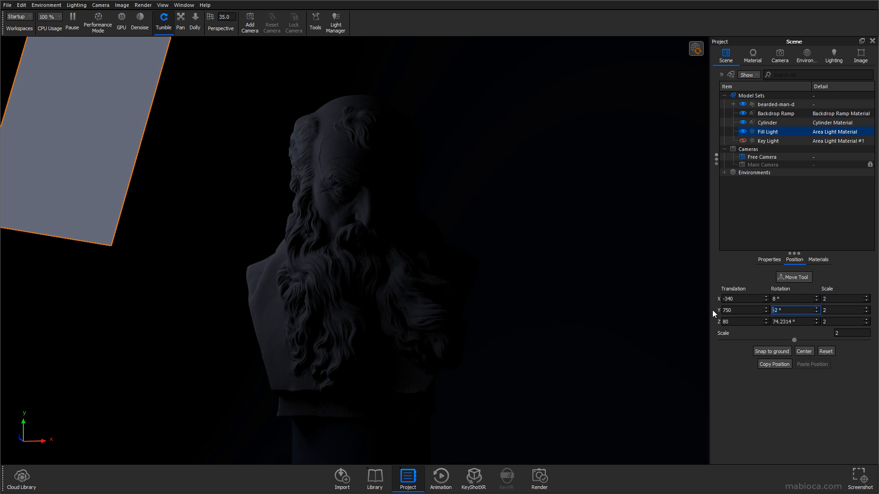
{"action": "key", "text": "Tab"}
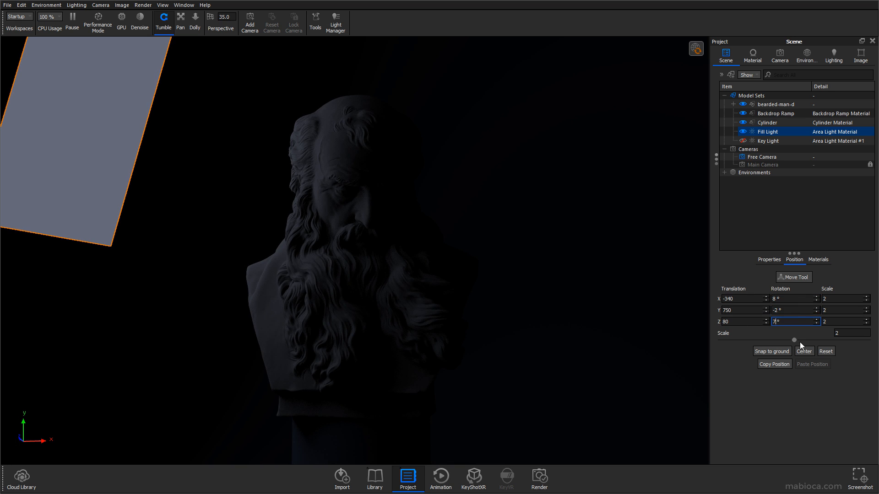
Duplicate the Fill Light and move the copy about -835 mm along Z, behind the bust.
{"action": "left_click_drag", "start_coordinate": [484, 233], "coordinate": [432, 242]}
{"action": "double_click", "coordinate": [765, 132]}
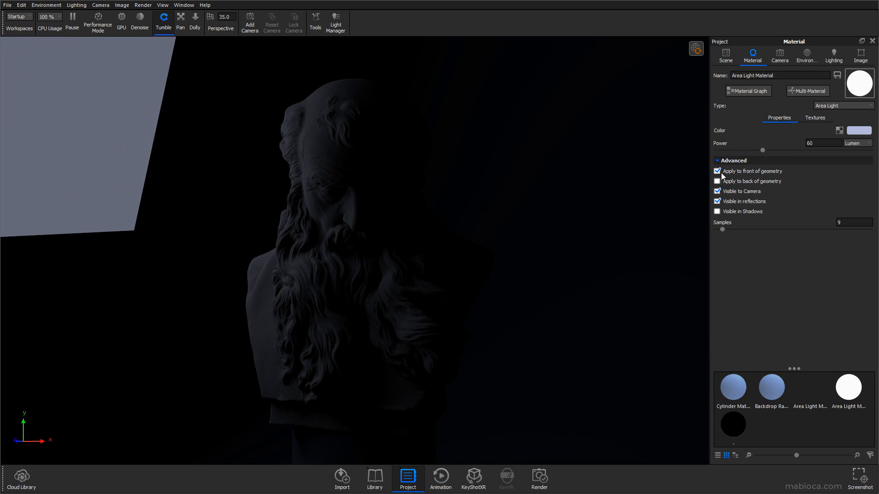
{"action": "scroll", "coordinate": [392, 174], "scroll_direction": "down", "scroll_amount": 5}
{"action": "left_click_drag", "start_coordinate": [392, 174], "coordinate": [384, 192]}
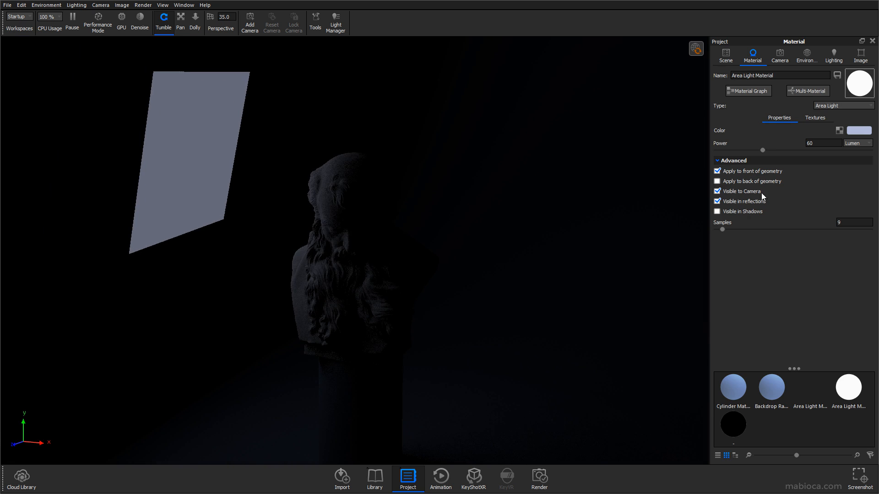
{"action": "left_click", "coordinate": [726, 60]}
{"action": "right_click", "coordinate": [757, 133]}
{"action": "left_click", "coordinate": [773, 185]}
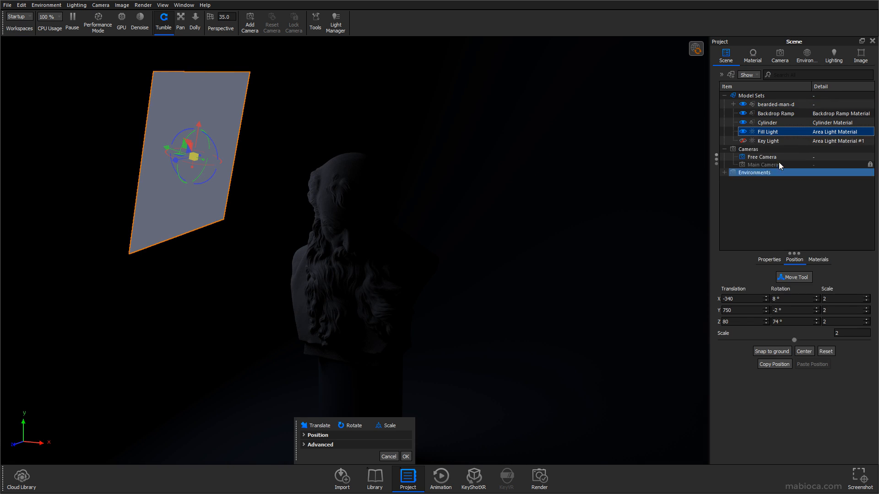
{"action": "right_click", "coordinate": [773, 132]}
{"action": "left_click", "coordinate": [765, 338]}
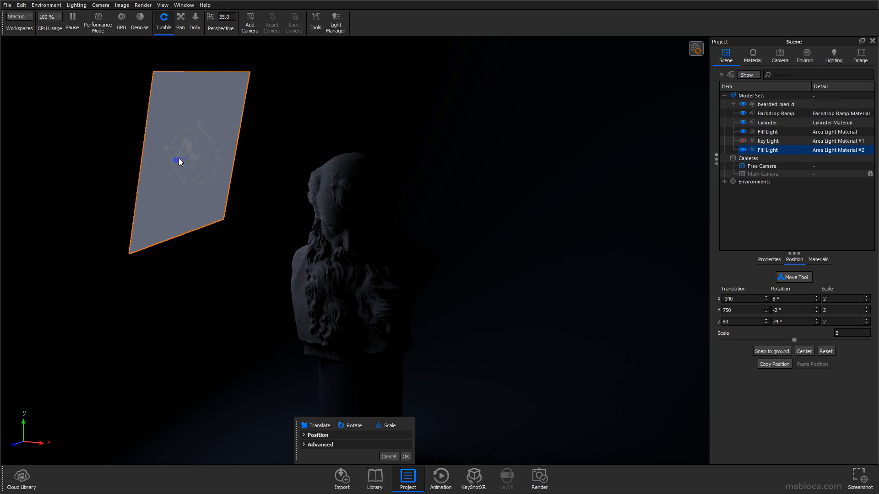
{"action": "left_click_drag", "start_coordinate": [179, 158], "coordinate": [322, 138]}
Hide the original Fill Light and rename the duplicated light as Back Light.
{"action": "left_click", "coordinate": [781, 132]}
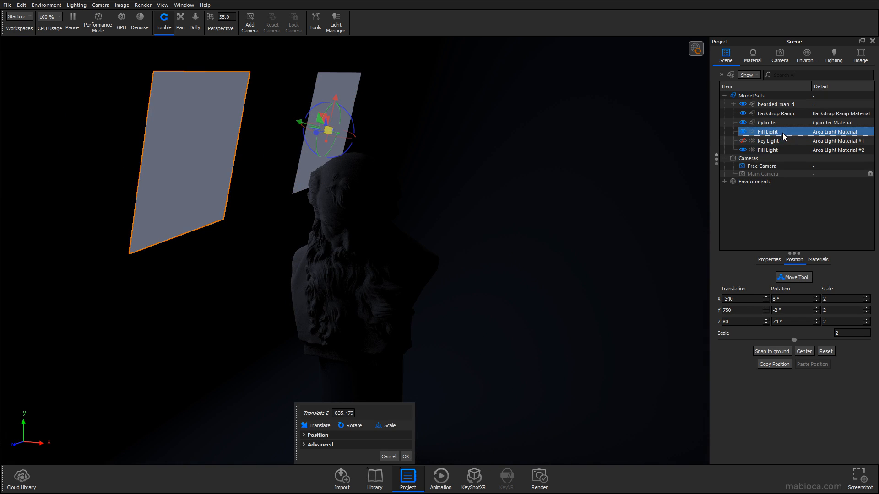
{"action": "left_click", "coordinate": [743, 131]}
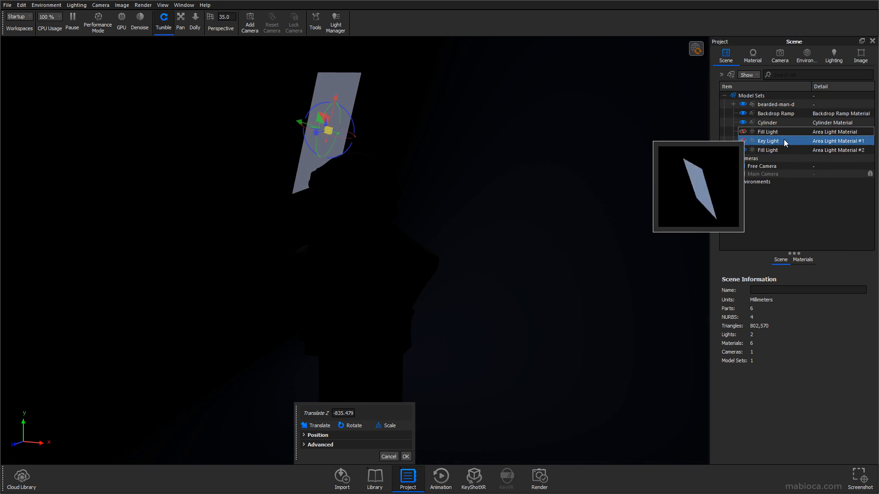
{"action": "left_click", "coordinate": [768, 150]}
{"action": "left_click_drag", "start_coordinate": [769, 287], "coordinate": [696, 286]}
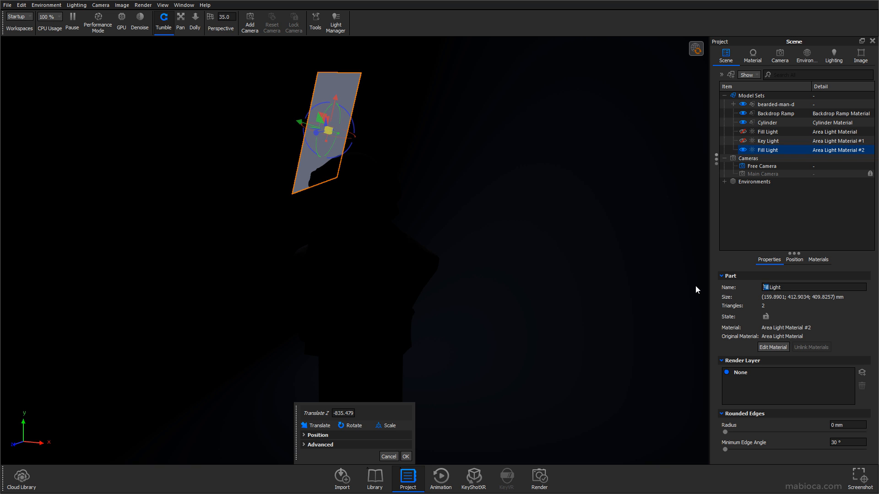
{"action": "type", "text": "Back"}
Try rotating the Back Light around X, then reset its rotation to 0° on all three axes.
{"action": "left_click_drag", "start_coordinate": [343, 140], "coordinate": [328, 139]}
{"action": "left_click", "coordinate": [795, 260]}
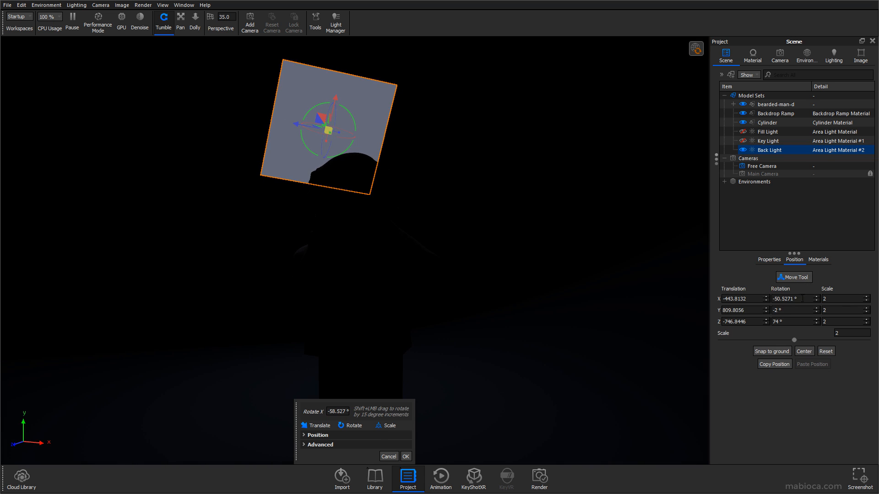
{"action": "type", "text": "0"}
{"action": "key", "text": "Tab"}
{"action": "type", "text": "0"}
{"action": "key", "text": "Tab"}
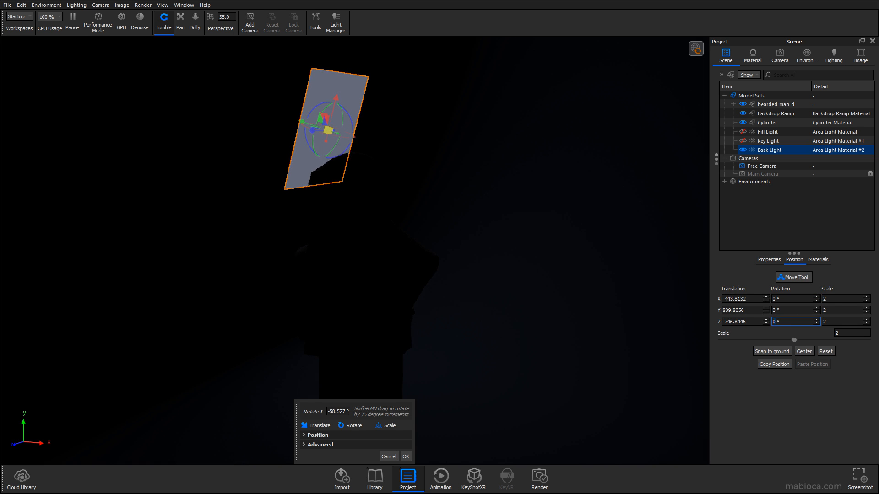
Place the Back Light freehand above and behind the bust at about X 99, Y 1198, Z -304, tilted about -41° around X.
{"action": "left_click_drag", "start_coordinate": [306, 247], "coordinate": [415, 223]}
{"action": "left_click_drag", "start_coordinate": [169, 181], "coordinate": [595, 302]}
{"action": "left_click_drag", "start_coordinate": [548, 397], "coordinate": [365, 332]}
{"action": "left_click_drag", "start_coordinate": [478, 329], "coordinate": [296, 253]}
{"action": "left_click_drag", "start_coordinate": [342, 161], "coordinate": [347, 181]}
{"action": "left_click_drag", "start_coordinate": [342, 144], "coordinate": [539, 75]}
{"action": "left_click_drag", "start_coordinate": [622, 191], "coordinate": [476, 275]}
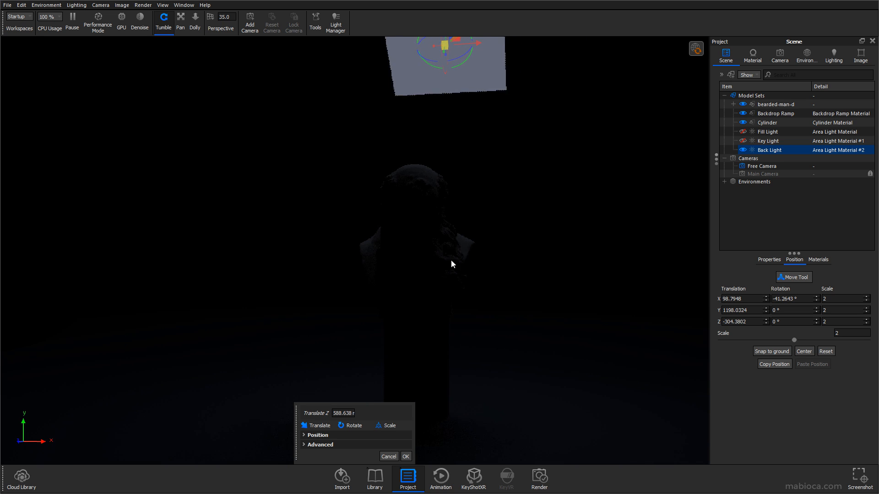
{"action": "left_click_drag", "start_coordinate": [555, 249], "coordinate": [627, 243]}
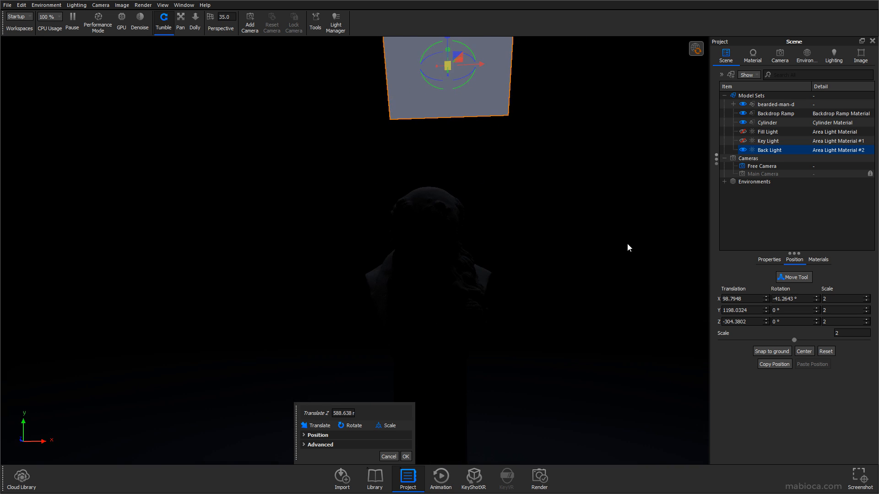
Activate the Main Camera, accept the Back Light's placement and set the light's power to 1000 lumen.
{"action": "double_click", "coordinate": [761, 173]}
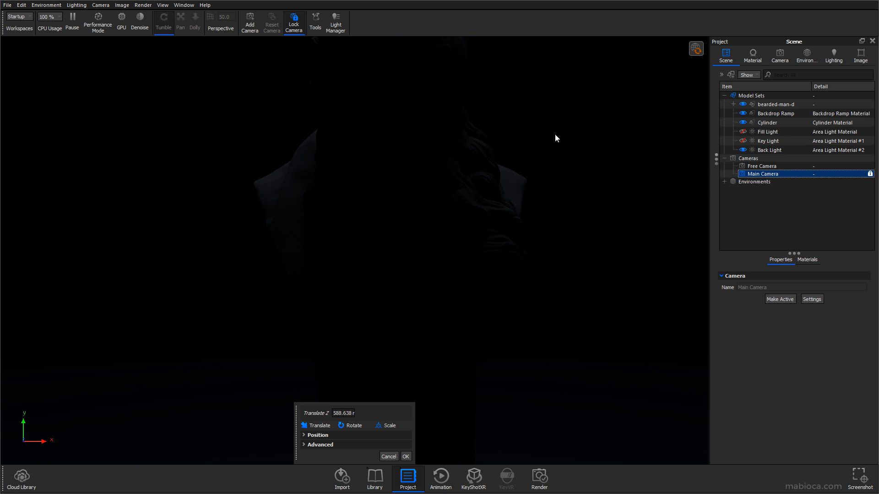
{"action": "left_click", "coordinate": [406, 456]}
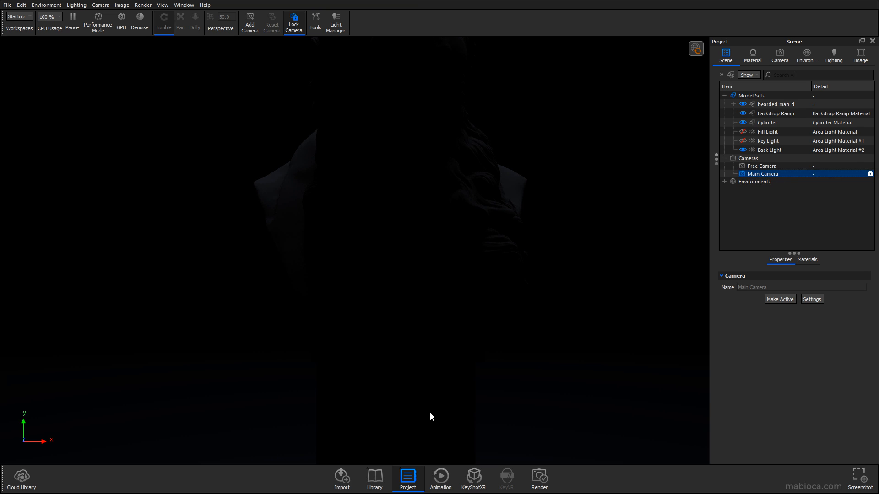
{"action": "left_click", "coordinate": [766, 149]}
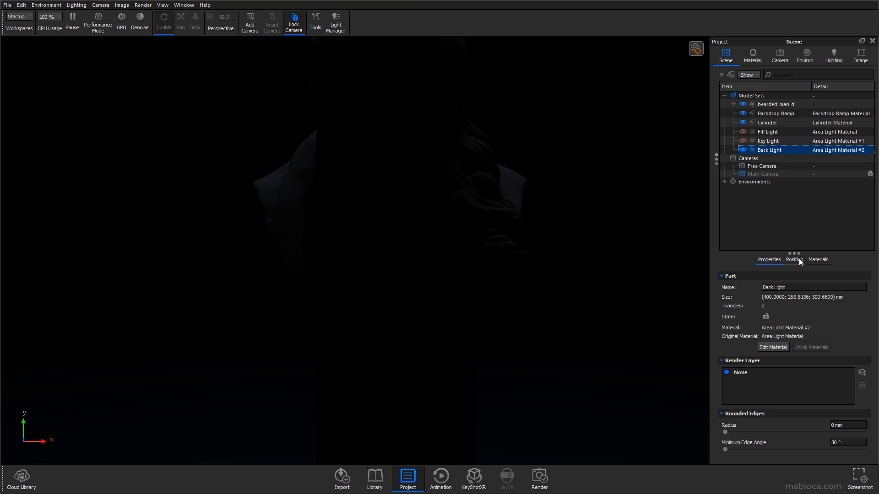
{"action": "double_click", "coordinate": [782, 150]}
{"action": "left_click", "coordinate": [811, 143]}
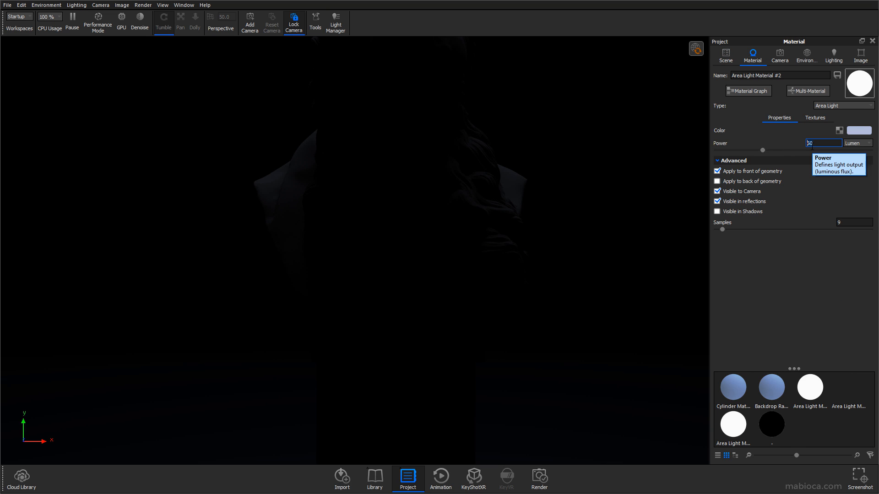
{"action": "key", "text": "Return"}
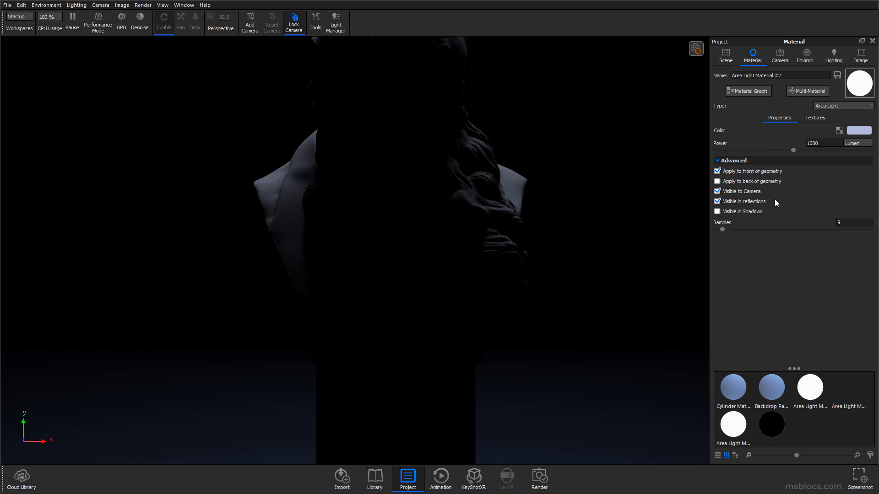
Review the lighting presets and unlock the Main Camera.
{"action": "left_click", "coordinate": [727, 58]}
{"action": "right_click", "coordinate": [828, 176]}
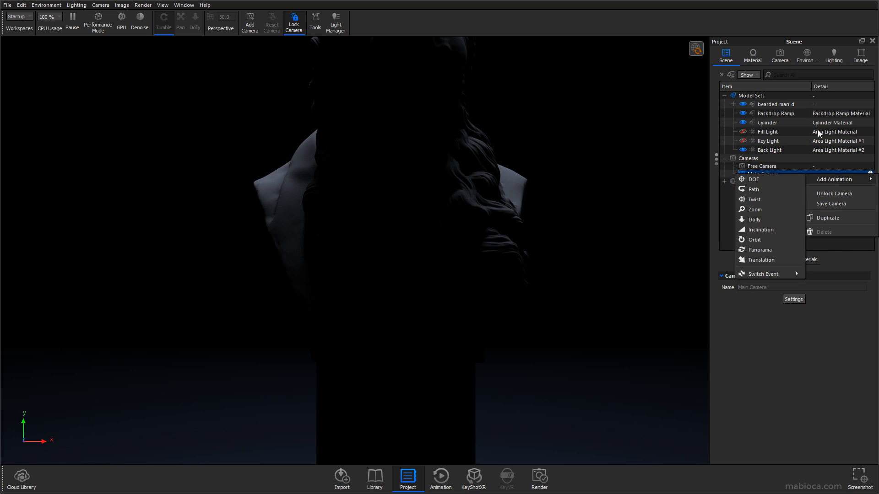
{"action": "left_click", "coordinate": [834, 55]}
{"action": "left_click", "coordinate": [745, 87]}
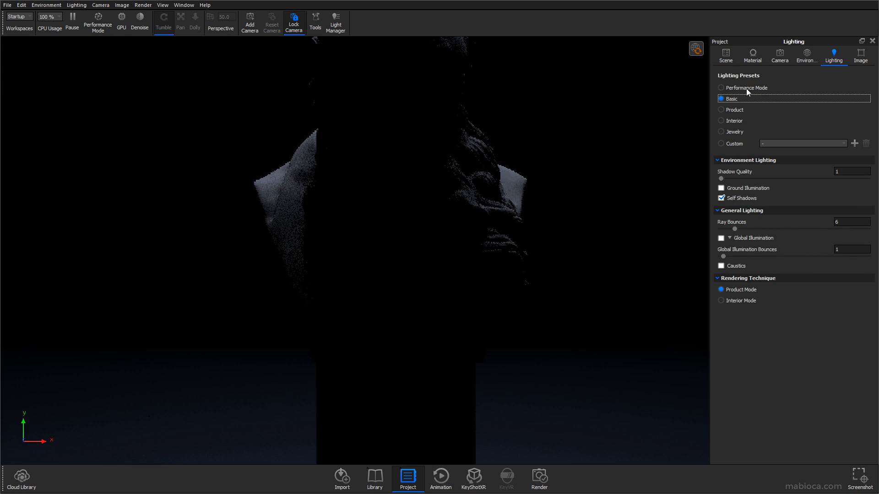
{"action": "left_click", "coordinate": [726, 55]}
{"action": "left_click", "coordinate": [839, 173]}
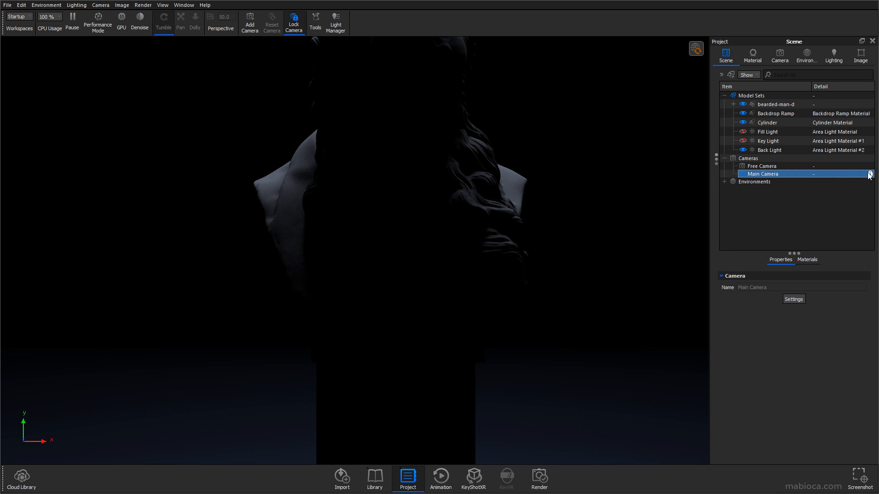
{"action": "right_click", "coordinate": [839, 173]}
{"action": "left_click", "coordinate": [834, 193]}
Show the Key Light together with the Back Light and reframe the Main Camera on the bust's head and shoulders.
{"action": "left_click", "coordinate": [743, 131]}
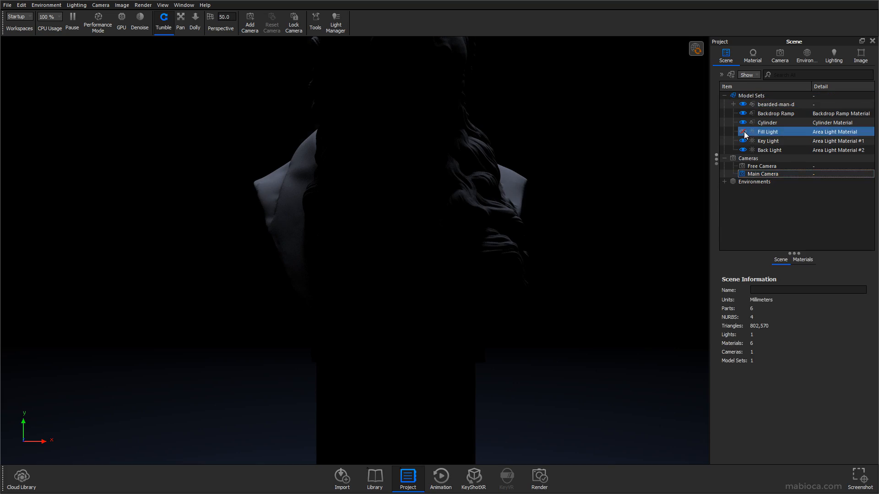
{"action": "left_click", "coordinate": [839, 174]}
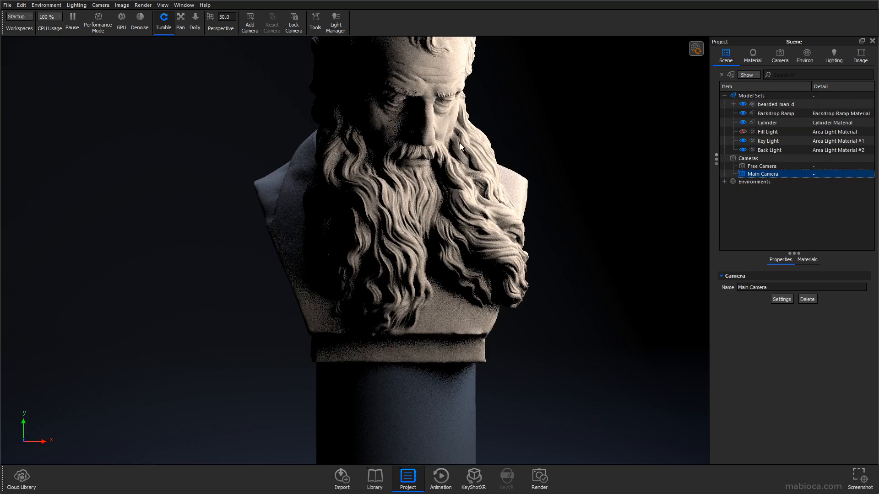
{"action": "left_click_drag", "start_coordinate": [459, 143], "coordinate": [439, 220]}
{"action": "left_click", "coordinate": [770, 175]}
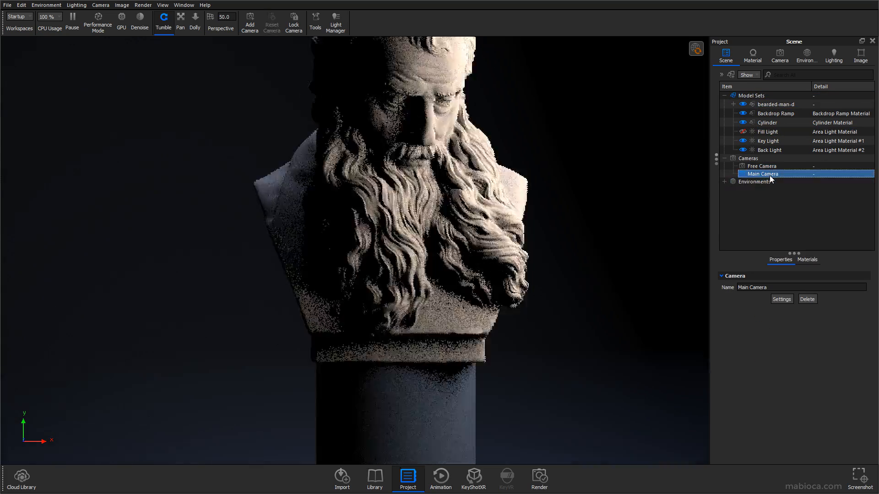
{"action": "left_click", "coordinate": [806, 261]}
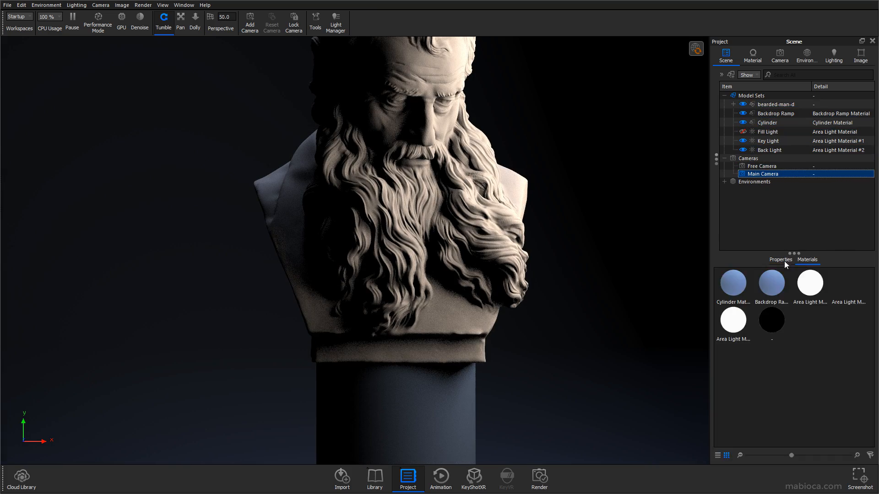
{"action": "left_click", "coordinate": [786, 261]}
{"action": "middle_click_drag", "start_coordinate": [460, 221], "coordinate": [444, 260]}
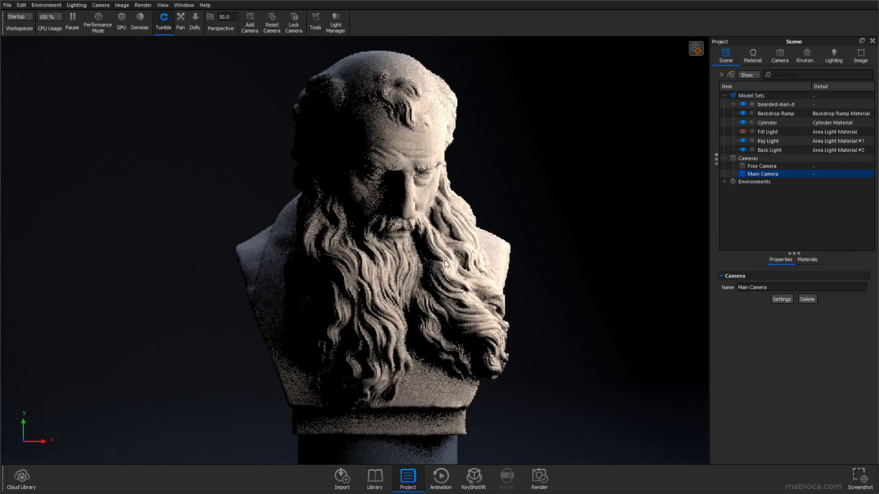
Adjust the Main Camera's angle on the bust slightly and set its focal length to 35 mm.
{"action": "left_click", "coordinate": [780, 57]}
{"action": "left_click_drag", "start_coordinate": [438, 193], "coordinate": [414, 232]}
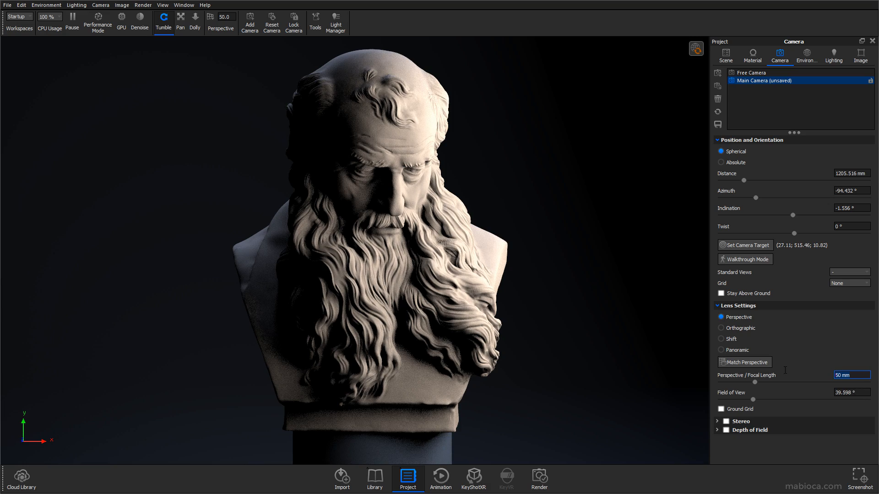
{"action": "type", "text": "35"}
{"action": "key", "text": "Return"}
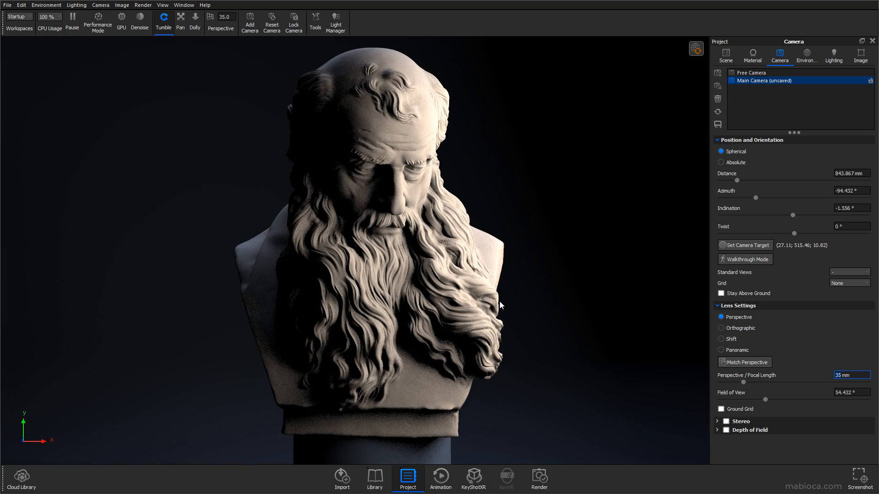
Move the Main Camera back slightly, overlay a Halves grid and shift the framing to align the bust with it.
{"action": "scroll", "coordinate": [499, 300], "scroll_direction": "down", "scroll_amount": 3}
{"action": "left_click", "coordinate": [849, 284]}
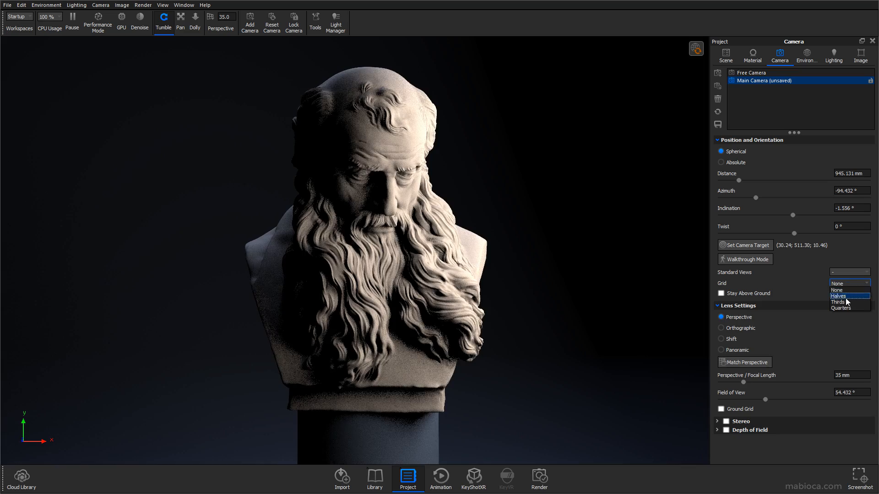
{"action": "left_click", "coordinate": [845, 297]}
{"action": "middle_click_drag", "start_coordinate": [388, 225], "coordinate": [365, 232]}
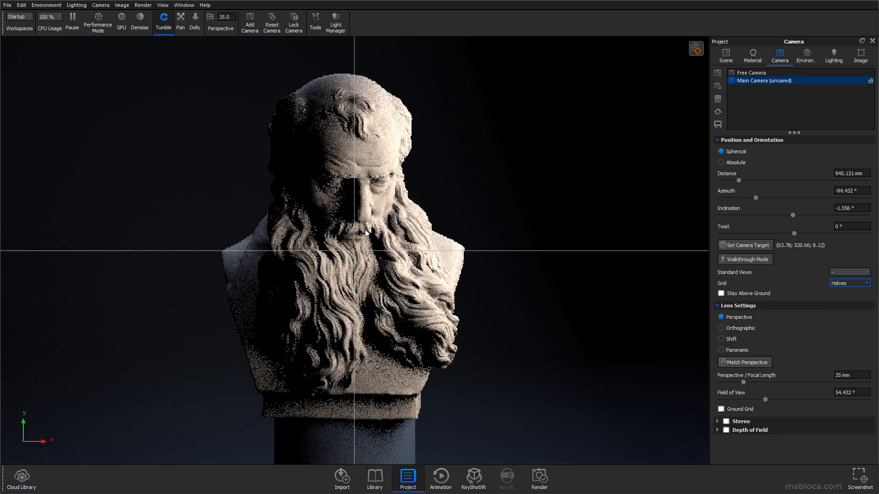
Switch the Main Camera's grid to Thirds and refine the distance and framing of the bust within it.
{"action": "left_click", "coordinate": [849, 283]}
{"action": "left_click", "coordinate": [846, 304]}
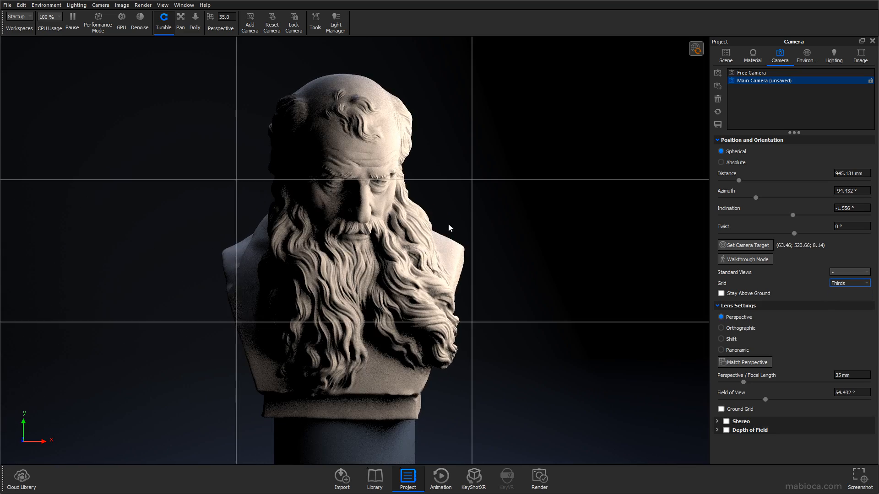
{"action": "middle_click_drag", "start_coordinate": [449, 225], "coordinate": [459, 221]}
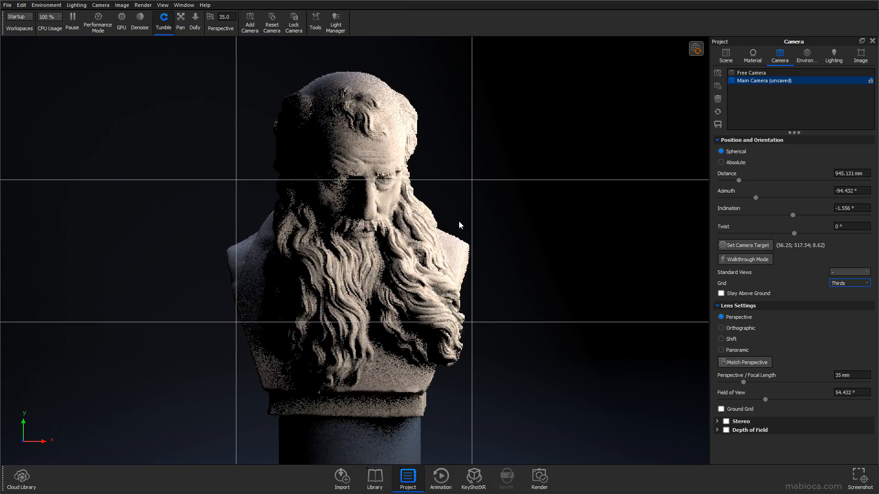
{"action": "scroll", "coordinate": [405, 233], "scroll_direction": "up", "scroll_amount": 2}
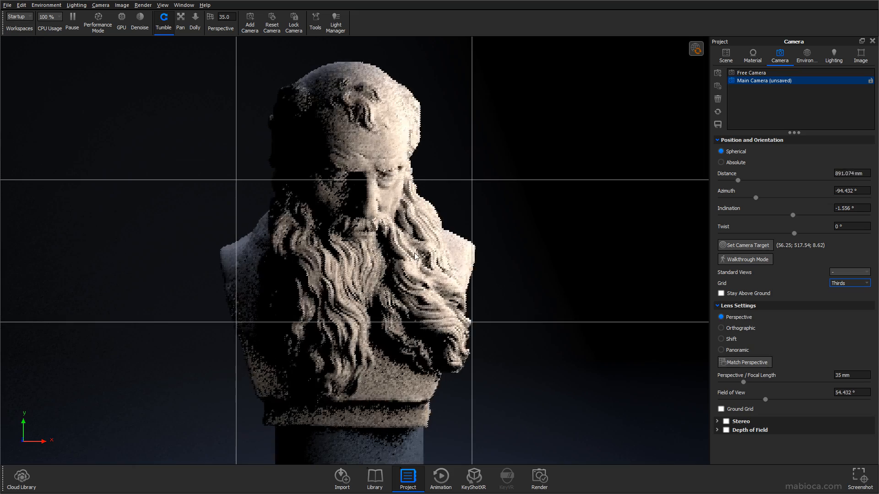
{"action": "scroll", "coordinate": [415, 253], "scroll_direction": "up", "scroll_amount": 1}
{"action": "scroll", "coordinate": [411, 252], "scroll_direction": "down", "scroll_amount": 1}
{"action": "middle_click_drag", "start_coordinate": [398, 249], "coordinate": [398, 254]}
Set the Main Camera's grid to None and lock the camera.
{"action": "left_click", "coordinate": [857, 283]}
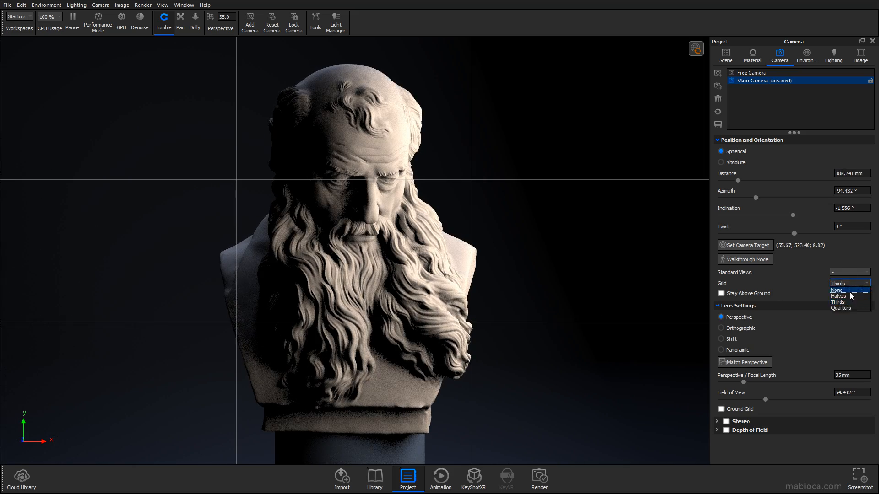
{"action": "left_click", "coordinate": [850, 289]}
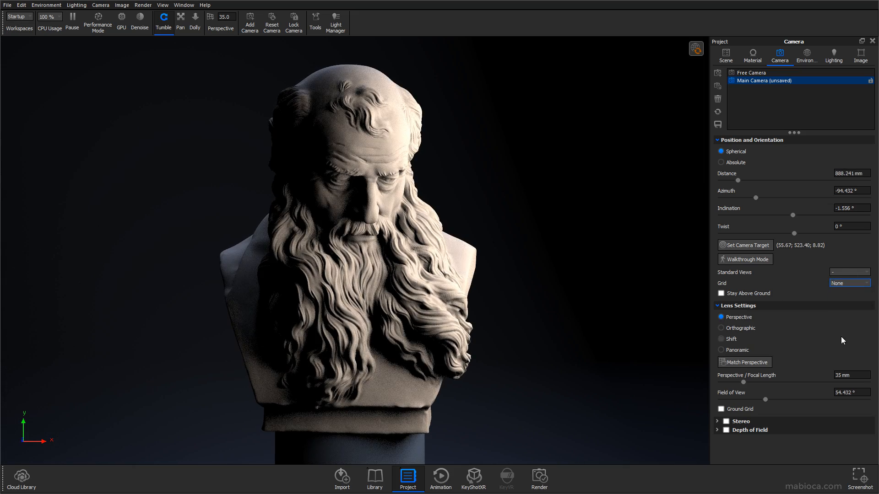
{"action": "right_click", "coordinate": [809, 81]}
{"action": "left_click", "coordinate": [816, 92]}
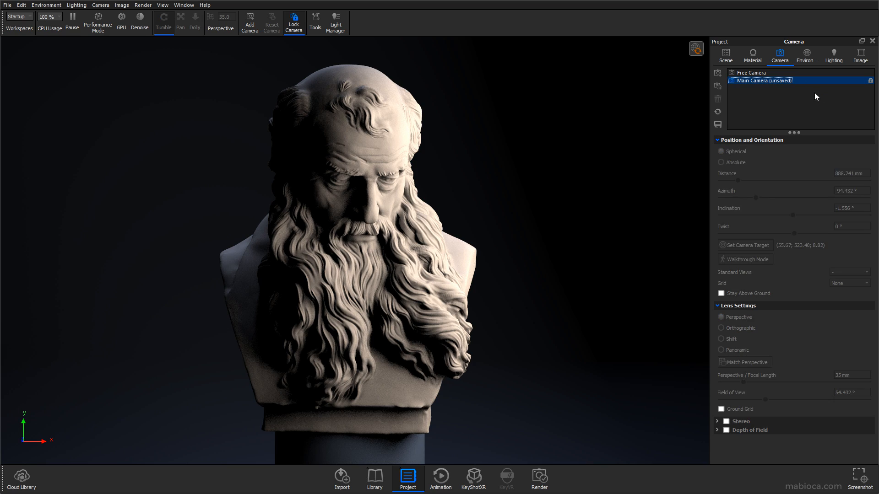
Activate the Free Camera and examine the lit bust and pedestal from different angles and farther away.
{"action": "left_click", "coordinate": [771, 73]}
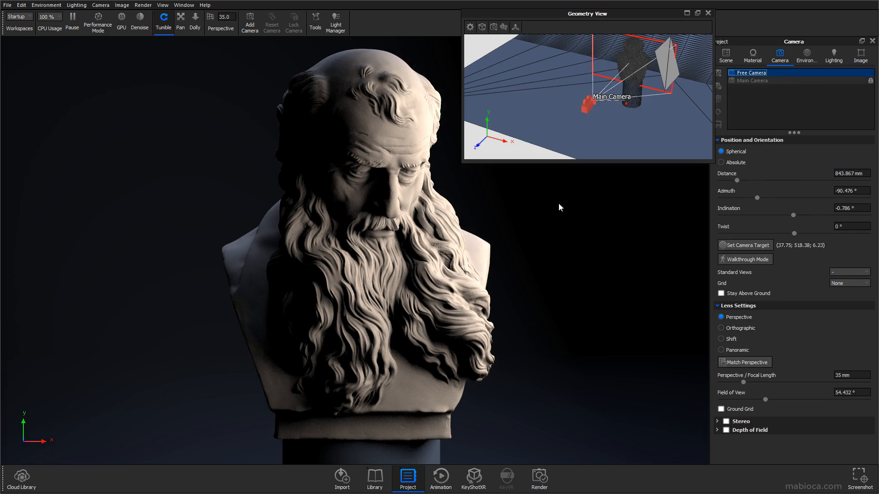
{"action": "left_click_drag", "start_coordinate": [427, 221], "coordinate": [347, 251]}
{"action": "scroll", "coordinate": [347, 238], "scroll_direction": "down", "scroll_amount": 6}
{"action": "left_click_drag", "start_coordinate": [353, 219], "coordinate": [570, 239]}
Hide the Key Light and make the Main Camera active.
{"action": "left_click", "coordinate": [725, 55]}
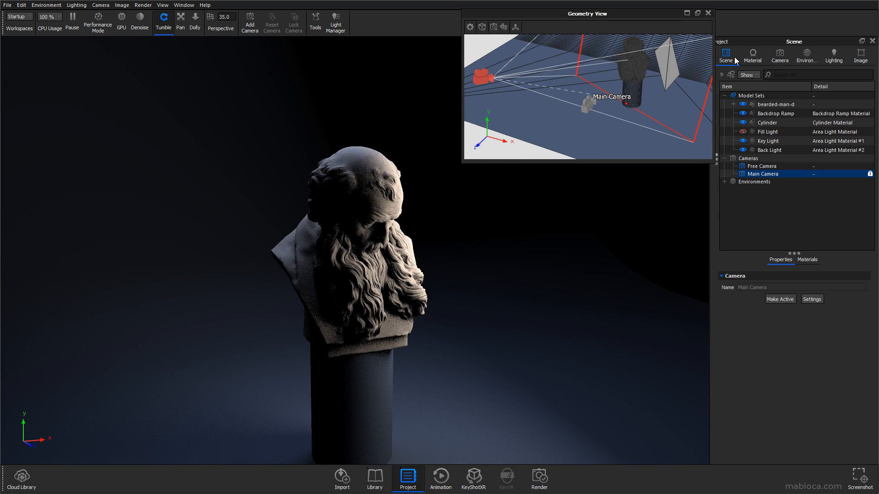
{"action": "left_click", "coordinate": [742, 141]}
{"action": "left_click", "coordinate": [755, 167]}
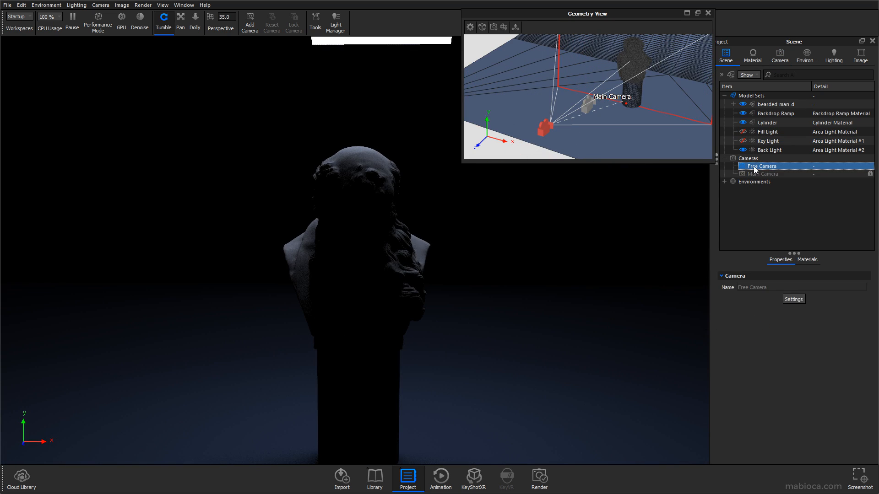
{"action": "double_click", "coordinate": [760, 174]}
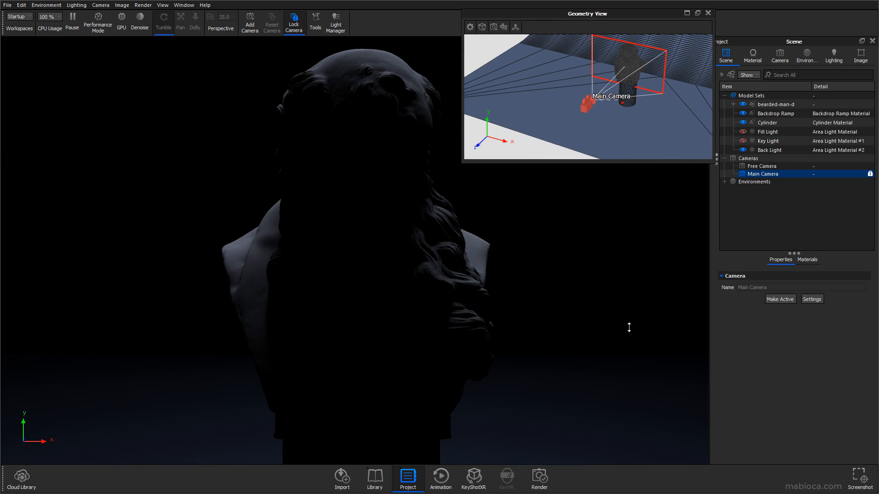
Enlarge the Geometry View around the Back Light and bring up that light's position settings.
{"action": "left_click_drag", "start_coordinate": [629, 327], "coordinate": [630, 397]}
{"action": "left_click", "coordinate": [647, 116]}
{"action": "left_click_drag", "start_coordinate": [462, 185], "coordinate": [585, 254]}
{"action": "scroll", "coordinate": [585, 254], "scroll_direction": "up", "scroll_amount": 10}
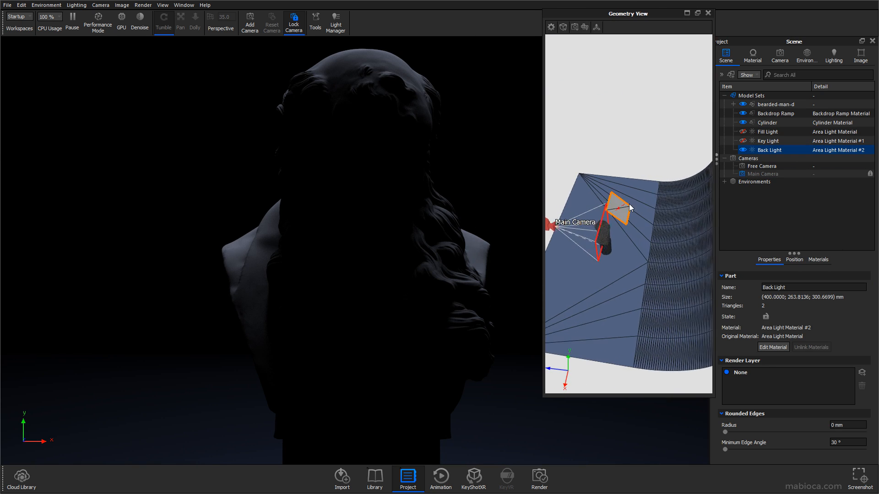
{"action": "left_click", "coordinate": [782, 151]}
{"action": "left_click", "coordinate": [751, 58]}
{"action": "left_click", "coordinate": [726, 58]}
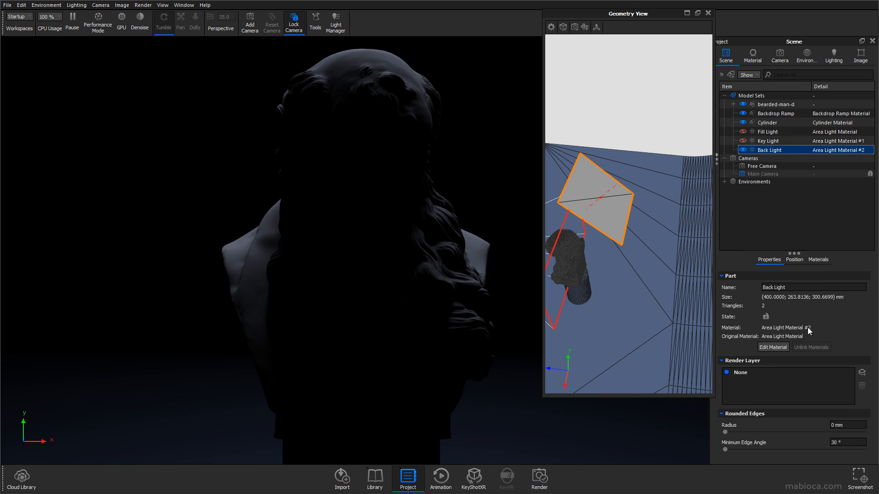
{"action": "left_click", "coordinate": [794, 260]}
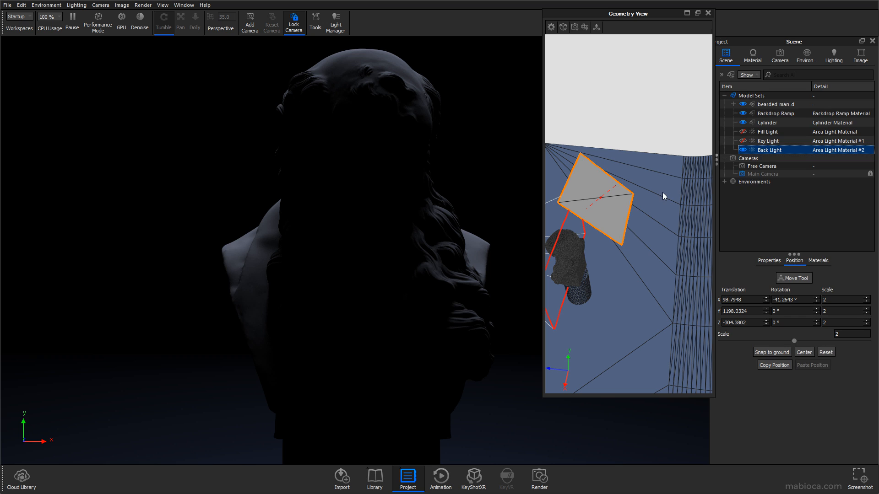
{"action": "right_click", "coordinate": [769, 151]}
{"action": "left_click", "coordinate": [769, 208]}
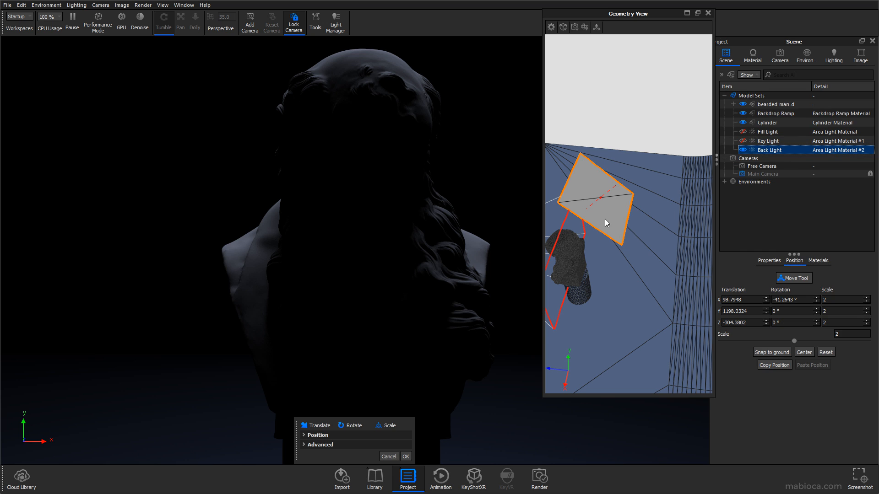
{"action": "left_click_drag", "start_coordinate": [605, 218], "coordinate": [600, 244]}
{"action": "middle_click_drag", "start_coordinate": [600, 244], "coordinate": [622, 243]}
{"action": "left_click_drag", "start_coordinate": [661, 230], "coordinate": [679, 242]}
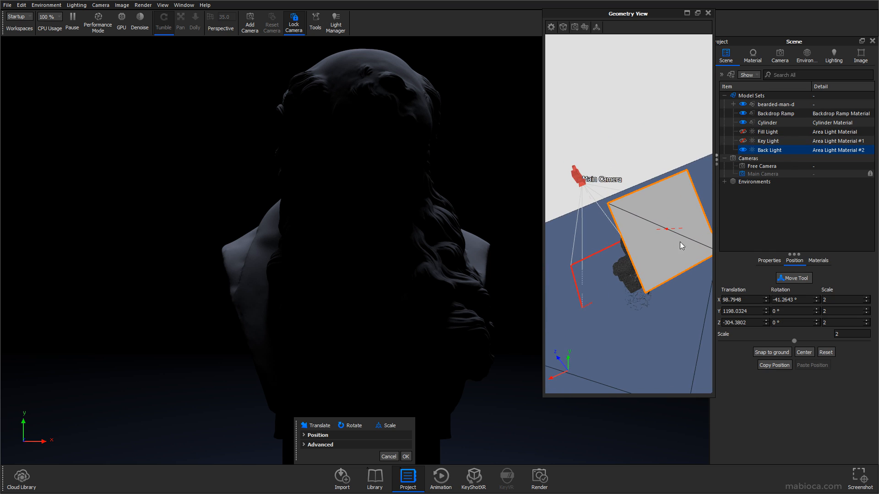
{"action": "right_click", "coordinate": [773, 152]}
{"action": "left_click", "coordinate": [771, 206]}
{"action": "middle_click_drag", "start_coordinate": [677, 237], "coordinate": [652, 246]}
{"action": "left_click_drag", "start_coordinate": [652, 246], "coordinate": [578, 217]}
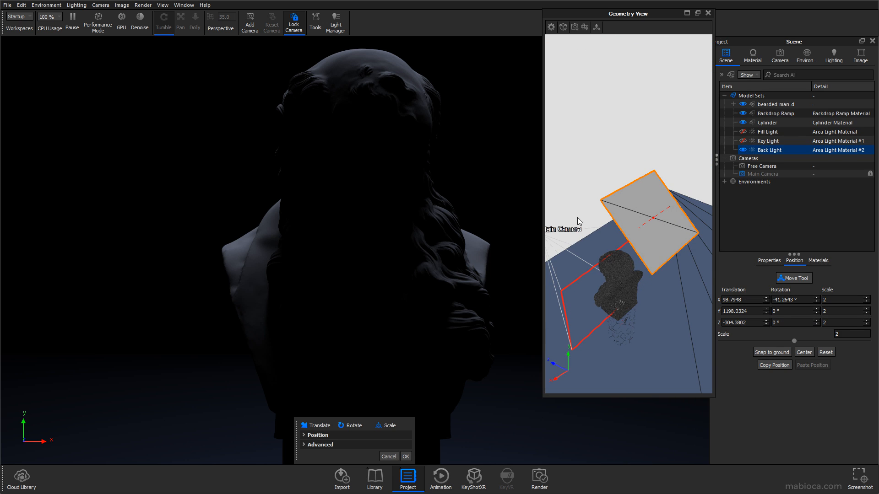
{"action": "left_click", "coordinate": [798, 280]}
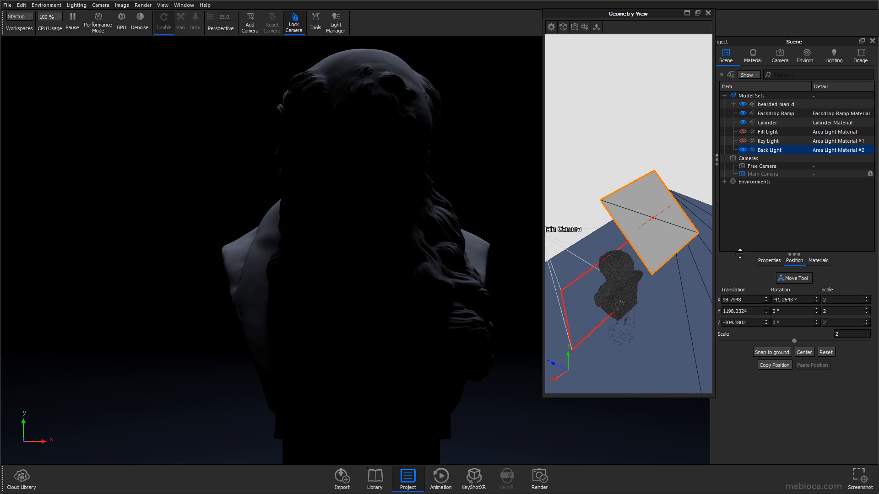
{"action": "left_click", "coordinate": [804, 281]}
{"action": "left_click", "coordinate": [406, 456]}
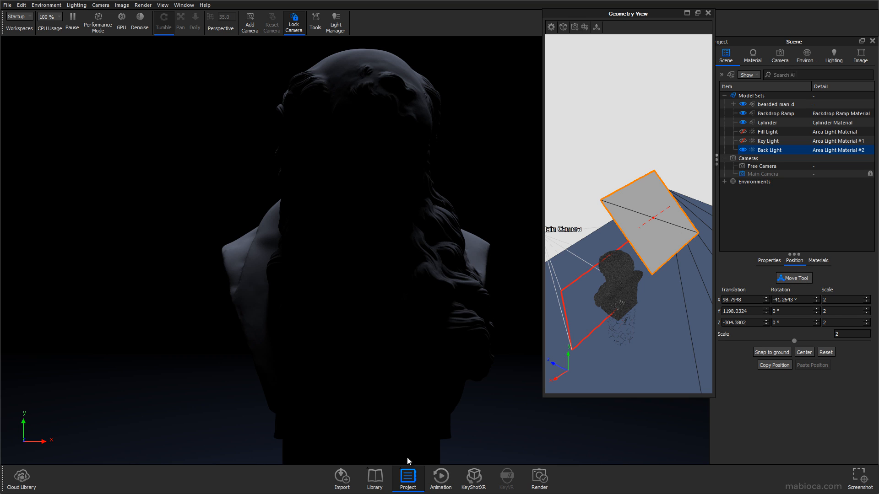
Activate the move gizmo on the Back Light in the Geometry View and set the light's X scale to 4.
{"action": "left_click", "coordinate": [794, 278]}
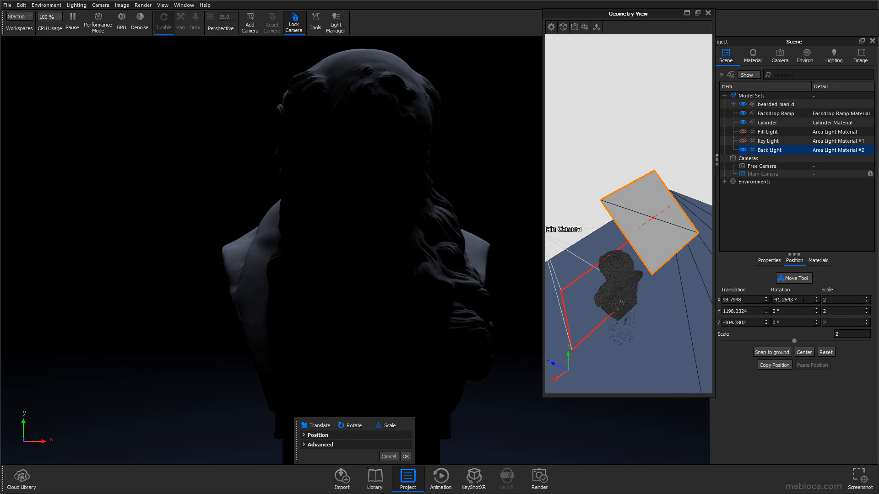
{"action": "scroll", "coordinate": [643, 211], "scroll_direction": "down", "scroll_amount": 8}
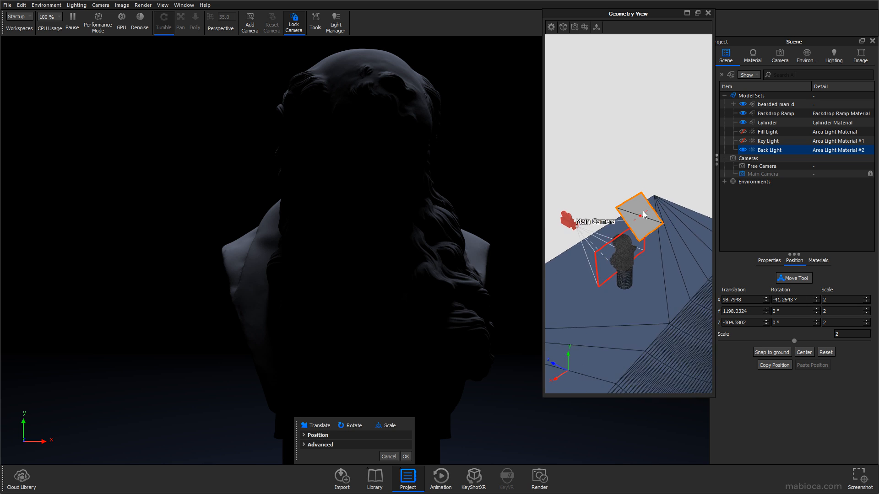
{"action": "left_click_drag", "start_coordinate": [643, 211], "coordinate": [675, 272]}
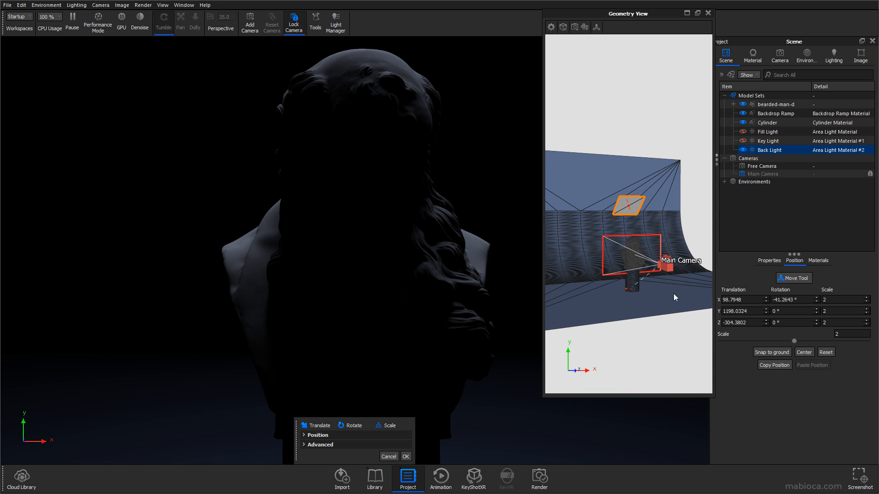
{"action": "left_click", "coordinate": [659, 353]}
{"action": "double_click", "coordinate": [634, 203]}
{"action": "right_click", "coordinate": [635, 203]}
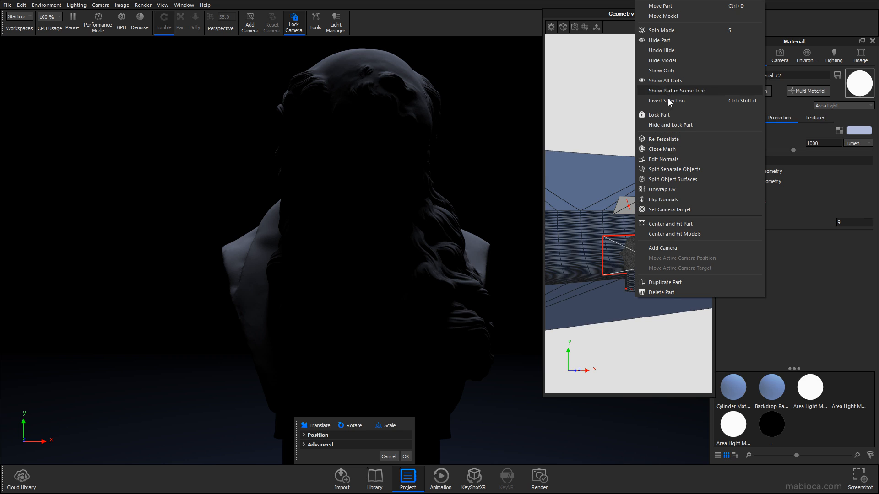
{"action": "left_click", "coordinate": [663, 16]}
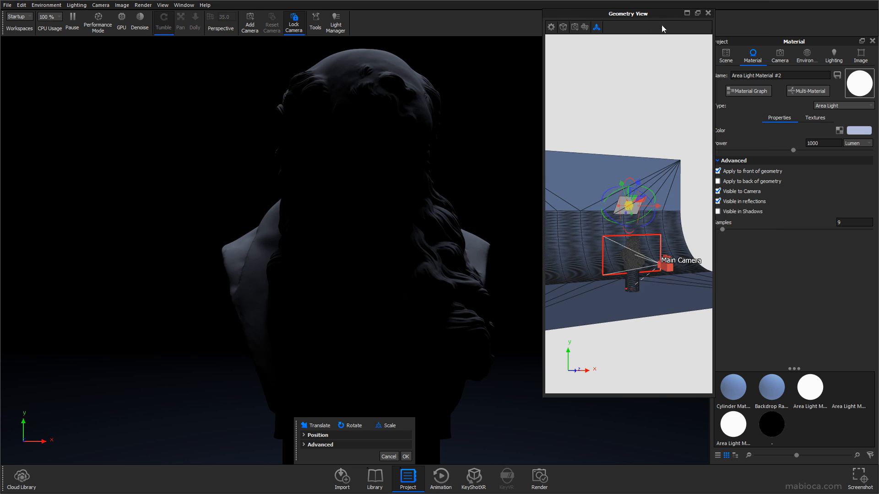
{"action": "scroll", "coordinate": [649, 176], "scroll_direction": "up", "scroll_amount": 5}
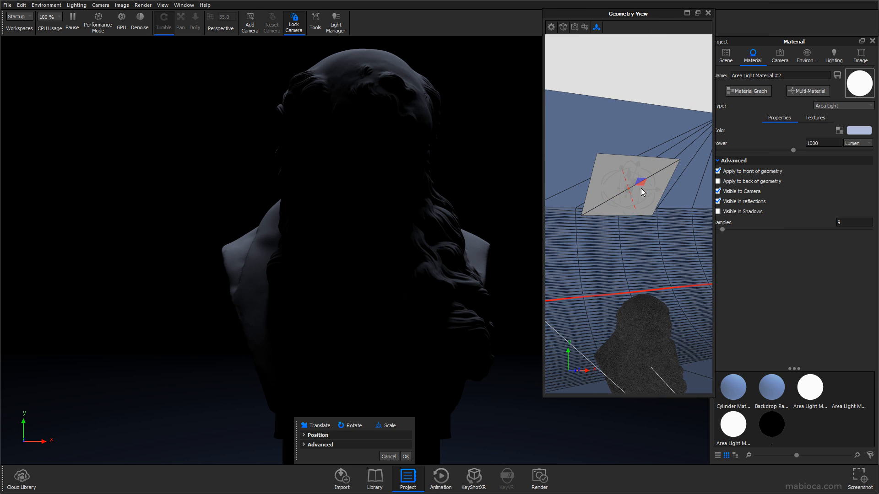
{"action": "mouse_move", "coordinate": [640, 188]}
{"action": "left_mouse_down"}
{"action": "mouse_move", "coordinate": [655, 188]}
{"action": "mouse_move", "coordinate": [628, 190]}
{"action": "left_mouse_up"}
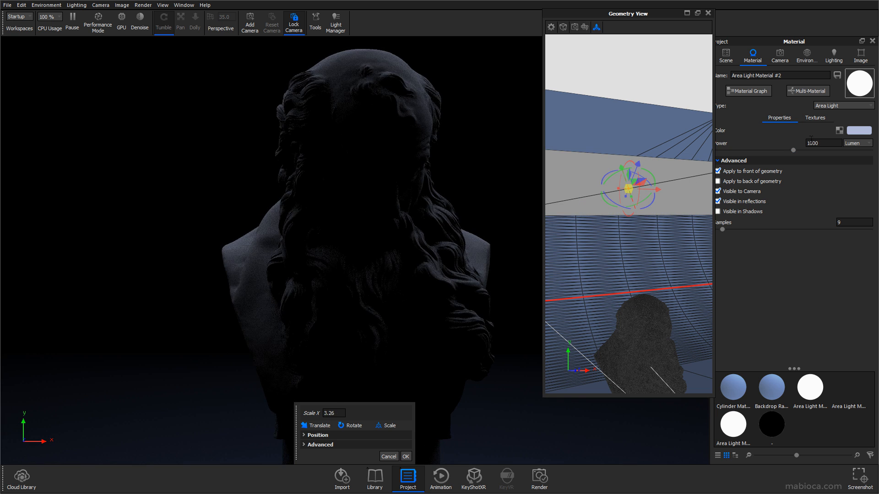
{"action": "left_click", "coordinate": [726, 57]}
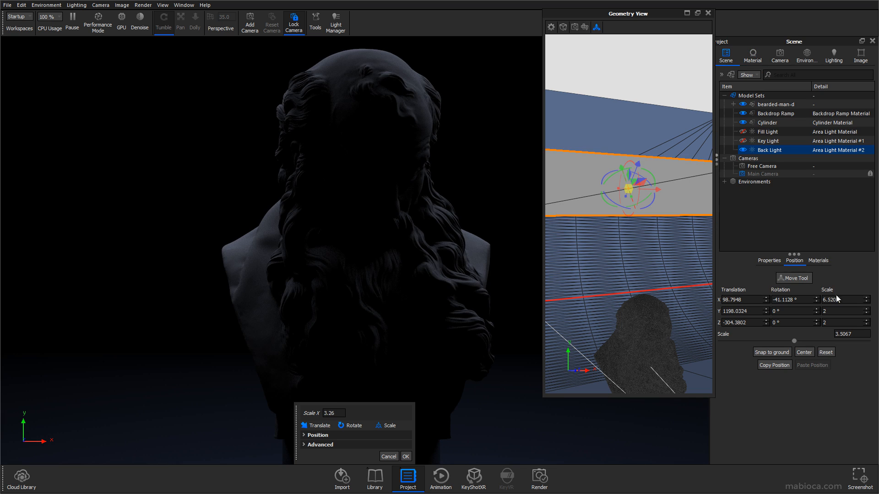
{"action": "key", "text": "Return"}
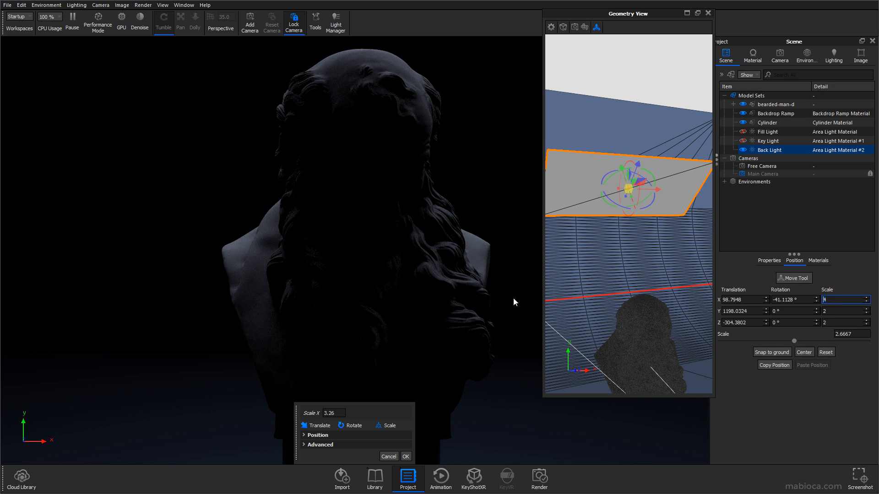
Move the Back Light to about X -508, Y 1119, Z -395 and tilt it to about -96° around X.
{"action": "left_click_drag", "start_coordinate": [659, 191], "coordinate": [611, 191]}
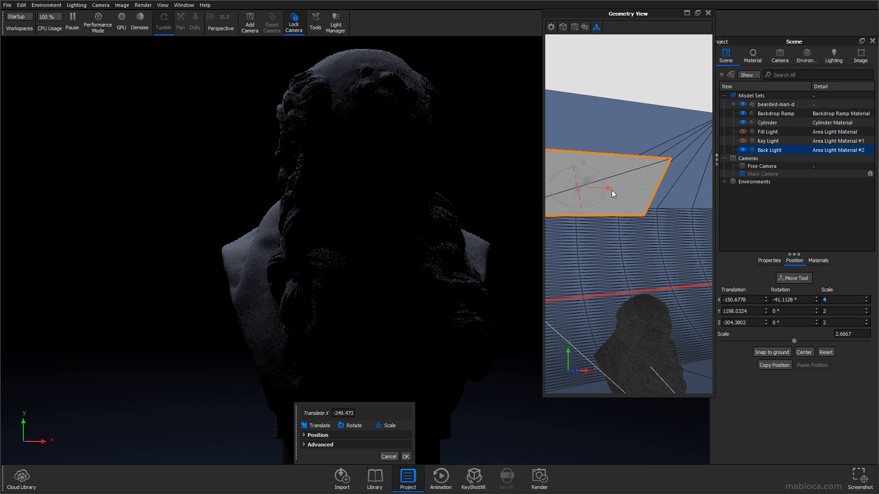
{"action": "left_click_drag", "start_coordinate": [582, 166], "coordinate": [570, 208]}
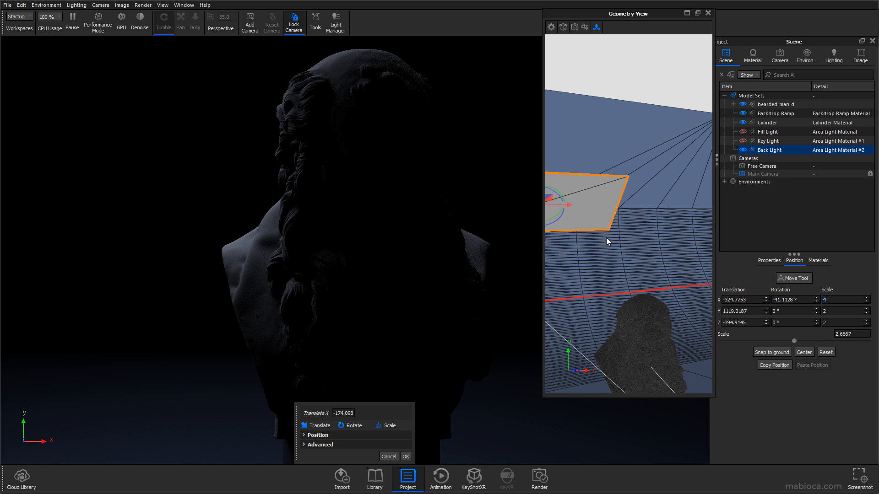
{"action": "middle_click_drag", "start_coordinate": [602, 230], "coordinate": [647, 226]}
{"action": "left_click_drag", "start_coordinate": [647, 226], "coordinate": [627, 215]}
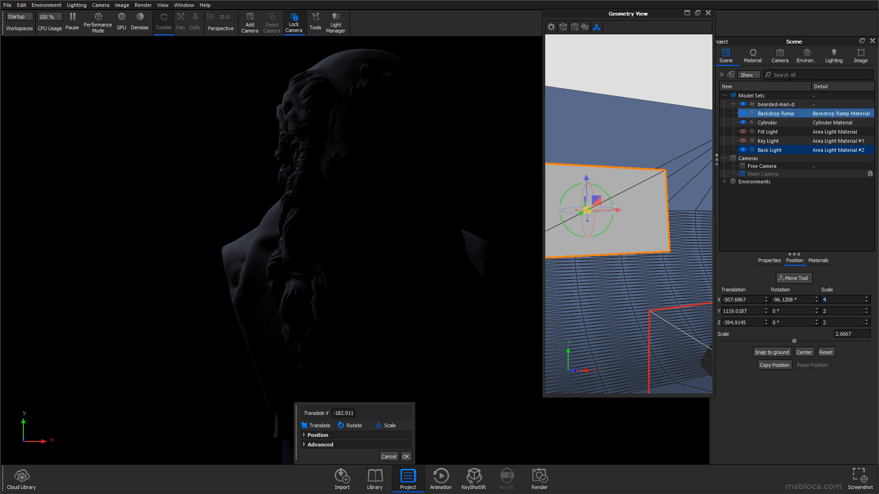
Change the color of the Back Light's area light material to white.
{"action": "left_click", "coordinate": [780, 55]}
{"action": "left_click", "coordinate": [807, 56]}
{"action": "left_click", "coordinate": [752, 56]}
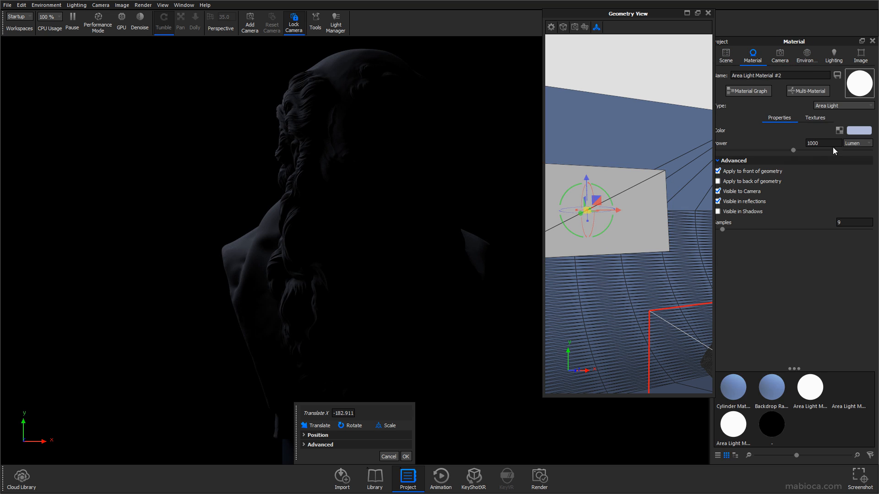
{"action": "left_click", "coordinate": [858, 132]}
{"action": "left_click_drag", "start_coordinate": [774, 76], "coordinate": [754, 54]}
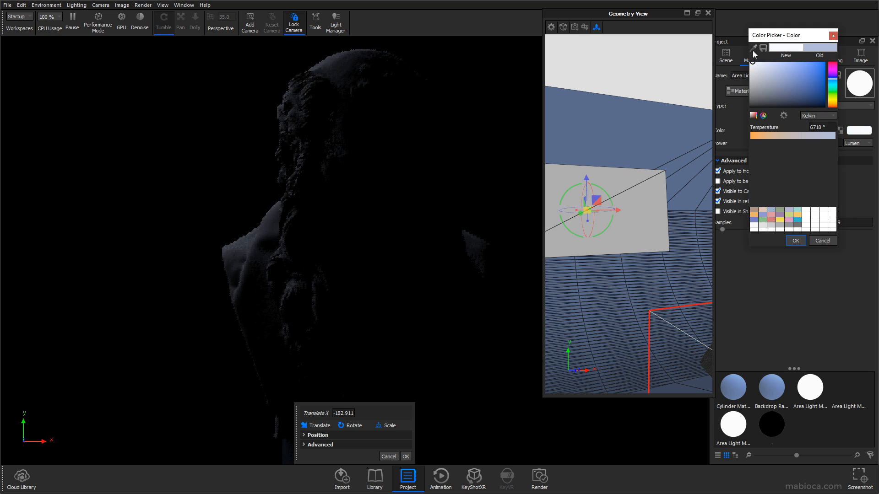
{"action": "left_click", "coordinate": [795, 240]}
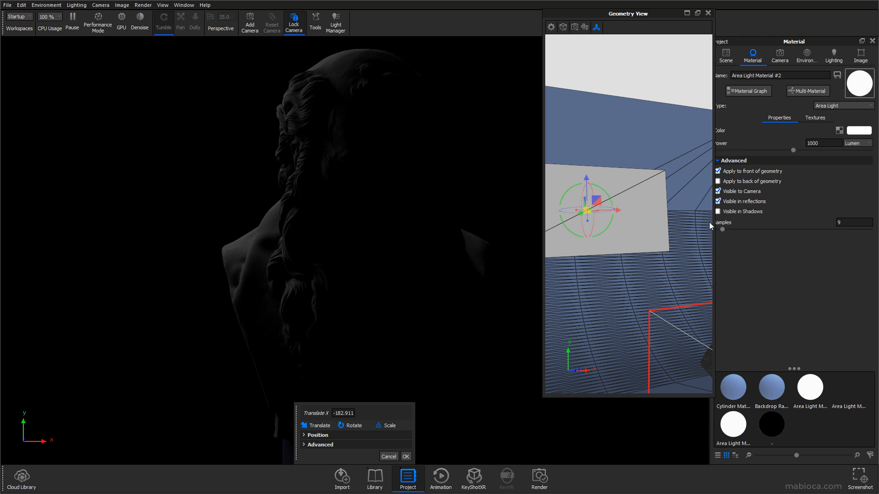
Set the Back Light's power to 1600 lumen, accept its new placement and shrink the Geometry View.
{"action": "type", "text": "1"}
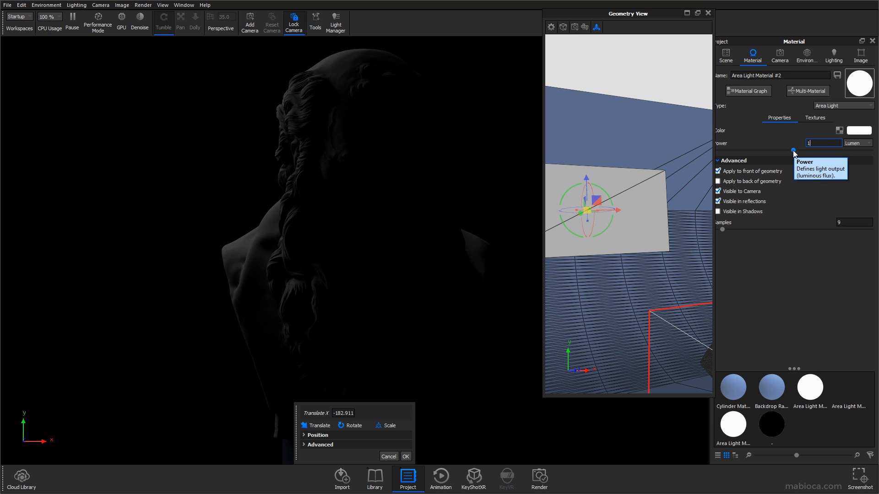
{"action": "key", "text": "Return"}
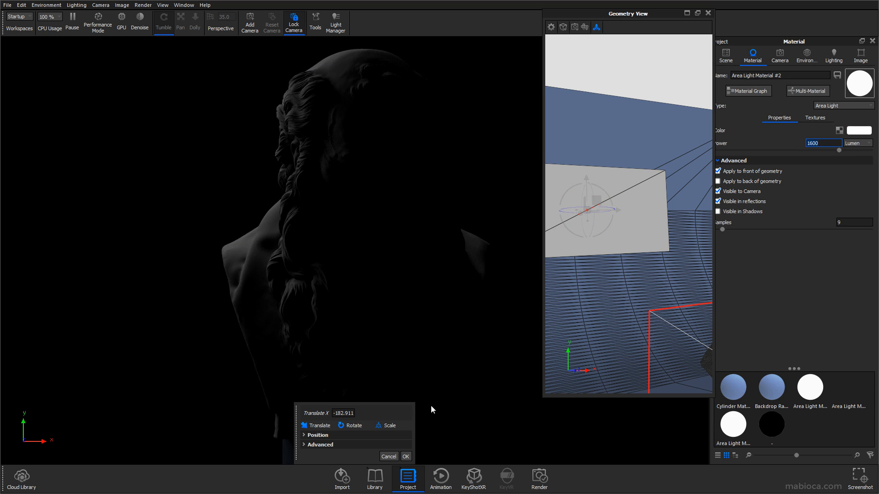
{"action": "left_click", "coordinate": [406, 459]}
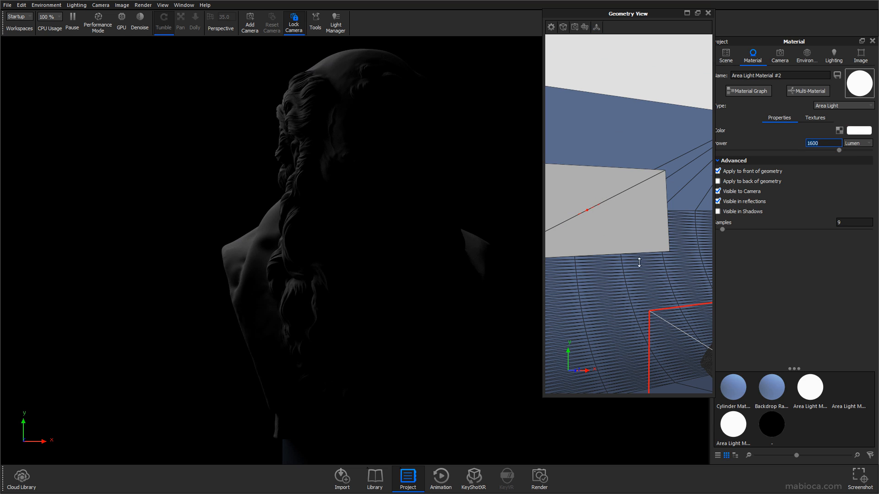
{"action": "left_click_drag", "start_coordinate": [639, 262], "coordinate": [653, 61]}
Unhide the Key Light and Fill Light, switching the Back Light off and on to compare its effect.
{"action": "left_click", "coordinate": [726, 55]}
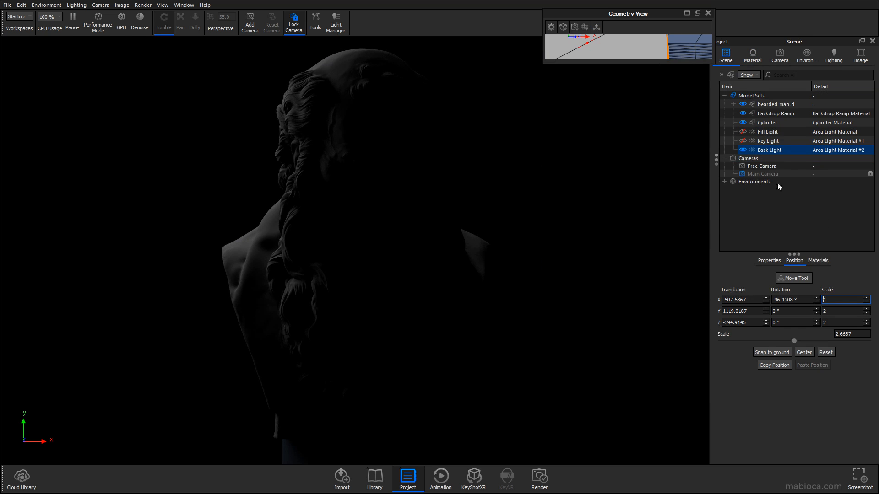
{"action": "left_click", "coordinate": [744, 150]}
{"action": "left_click", "coordinate": [744, 141]}
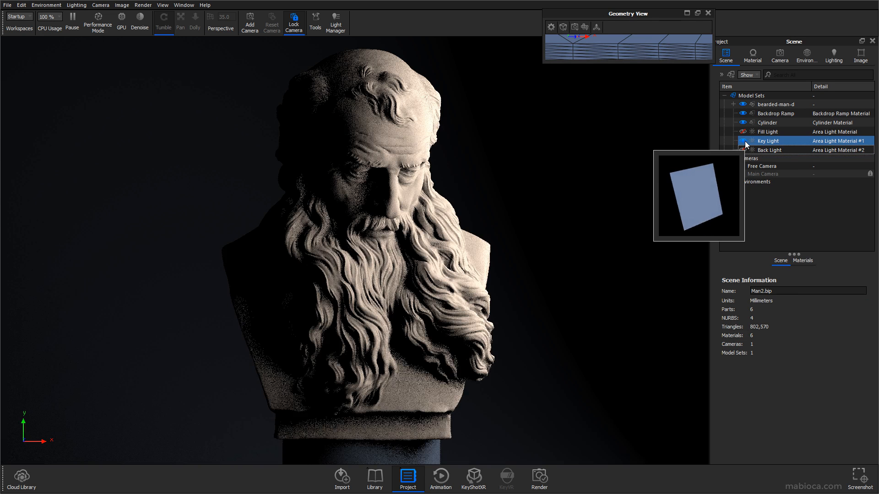
{"action": "left_click", "coordinate": [743, 149]}
{"action": "left_click", "coordinate": [784, 174]}
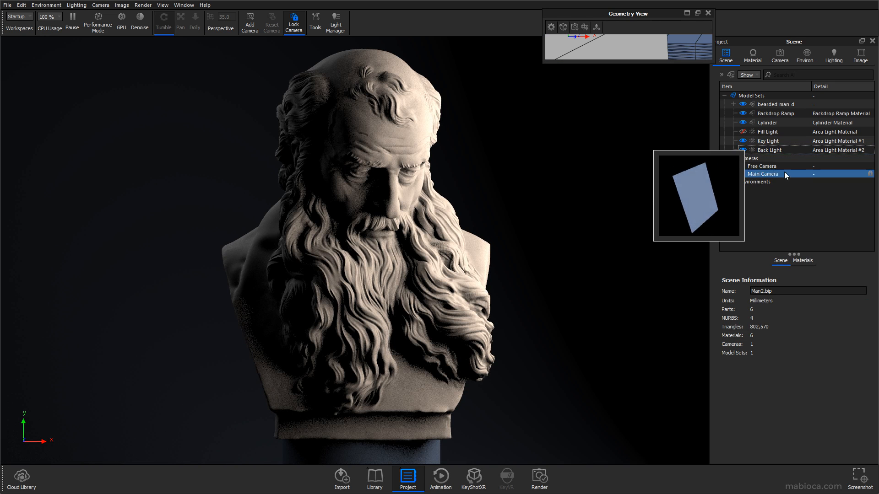
{"action": "left_click", "coordinate": [742, 132]}
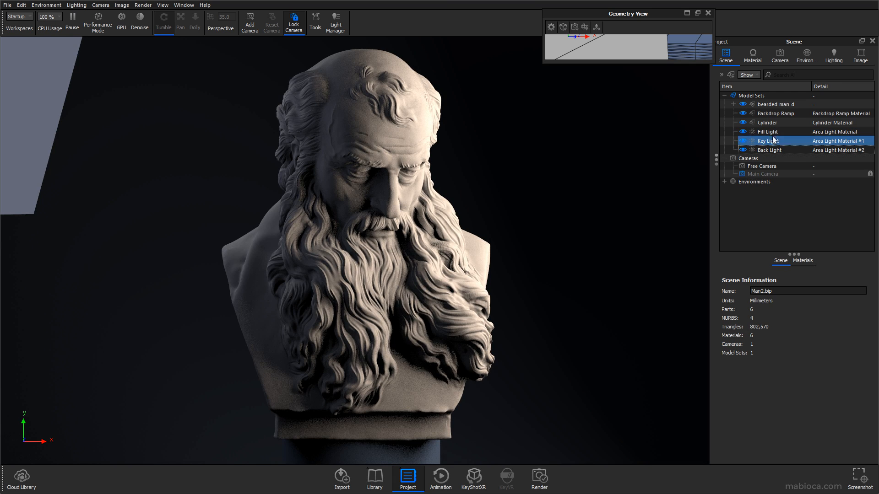
Enlarge the Geometry View and shift the Back Light along X to about X -433 with the move gizmo.
{"action": "left_click", "coordinate": [773, 150]}
{"action": "left_click_drag", "start_coordinate": [613, 64], "coordinate": [614, 333]}
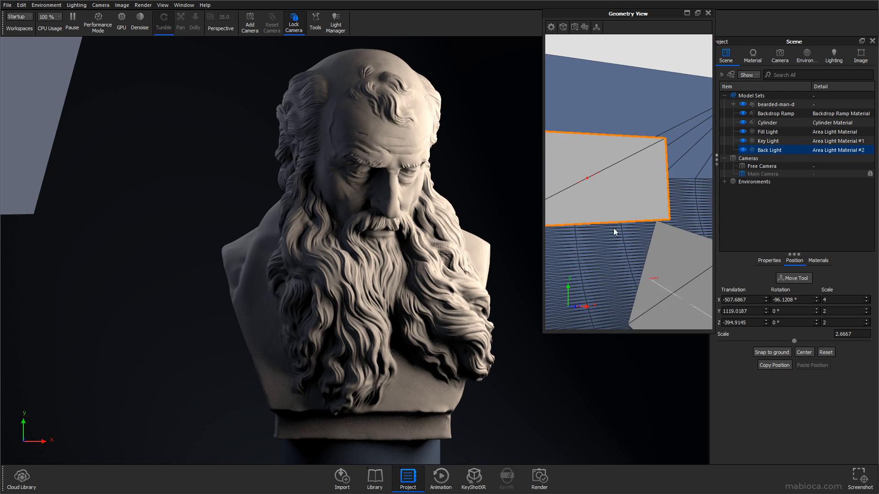
{"action": "left_click_drag", "start_coordinate": [543, 181], "coordinate": [485, 181]}
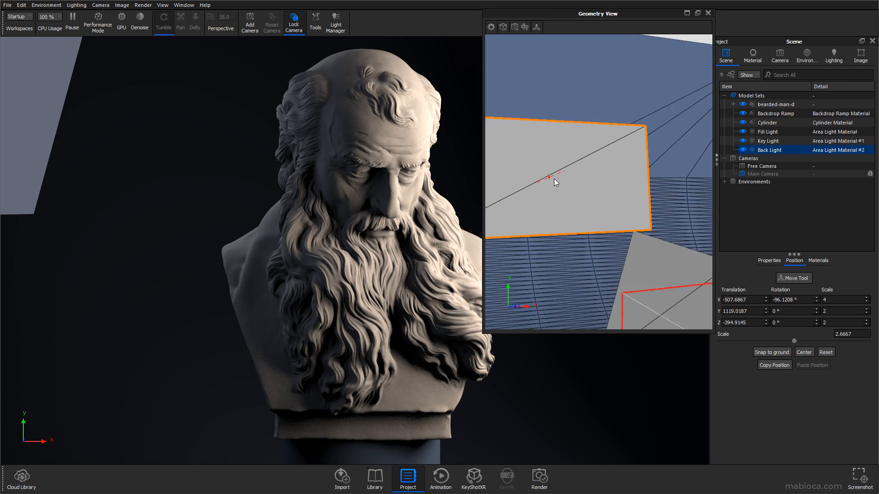
{"action": "right_click", "coordinate": [775, 150]}
{"action": "left_click", "coordinate": [774, 204]}
{"action": "left_click", "coordinate": [406, 456]}
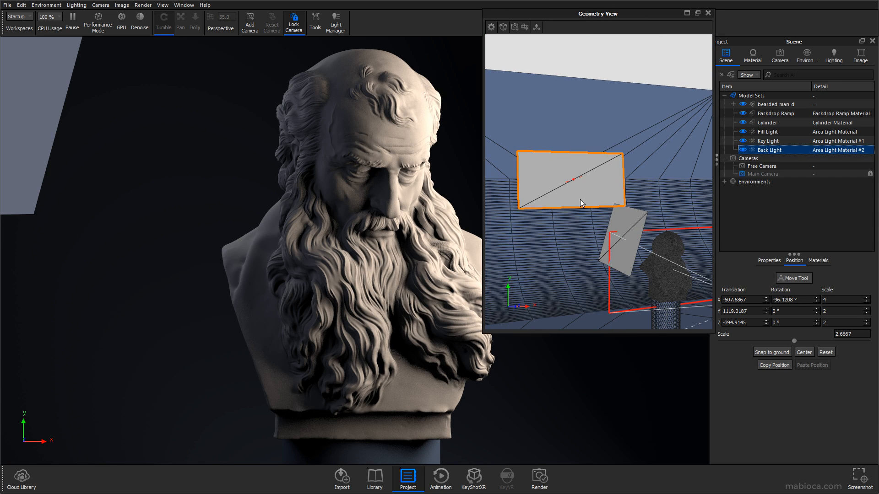
{"action": "left_click_drag", "start_coordinate": [594, 187], "coordinate": [582, 194]}
{"action": "right_click", "coordinate": [608, 158]}
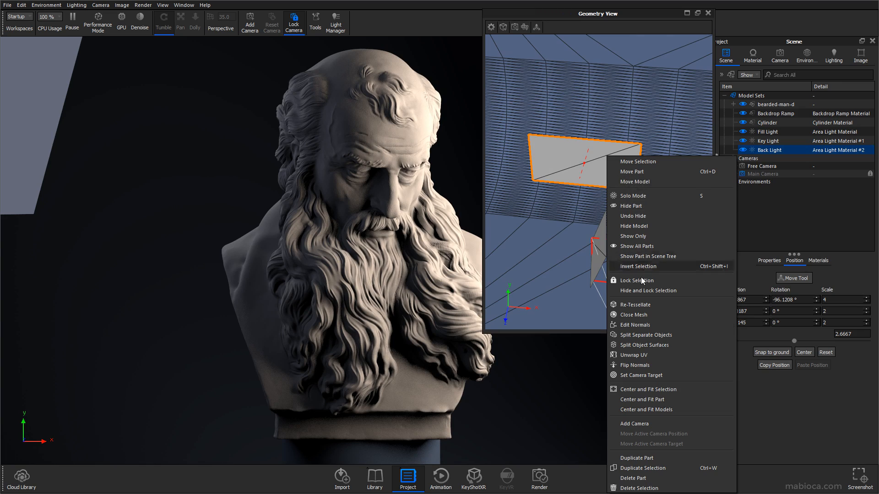
{"action": "left_click", "coordinate": [650, 183]}
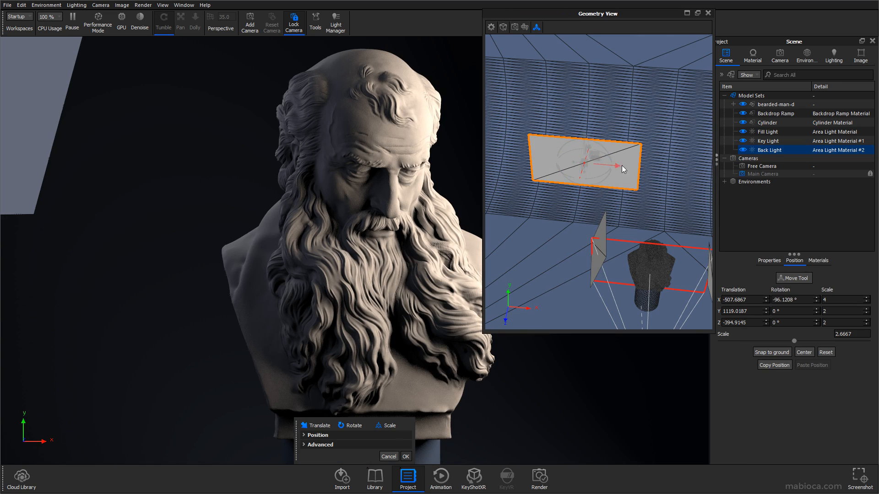
{"action": "left_click_drag", "start_coordinate": [621, 165], "coordinate": [638, 168]}
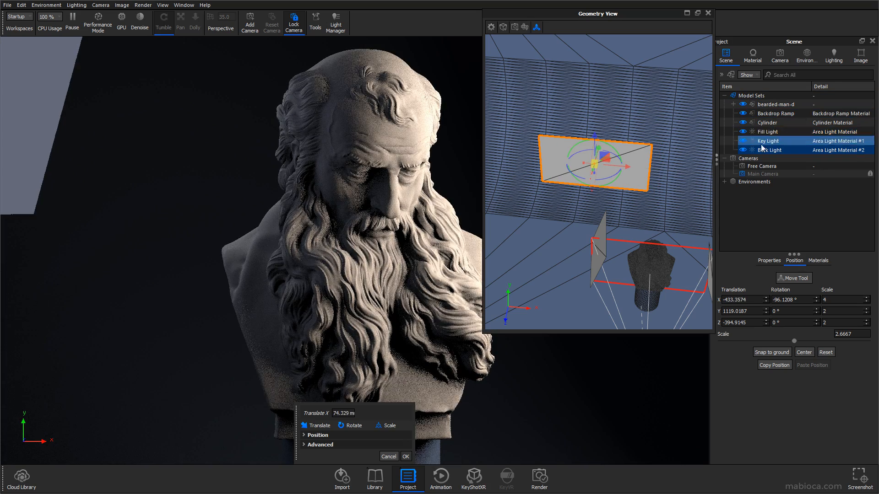
Hide the Key Light, toggling the Fill Light and Back Light off and on to compare their contributions.
{"action": "left_click", "coordinate": [743, 131]}
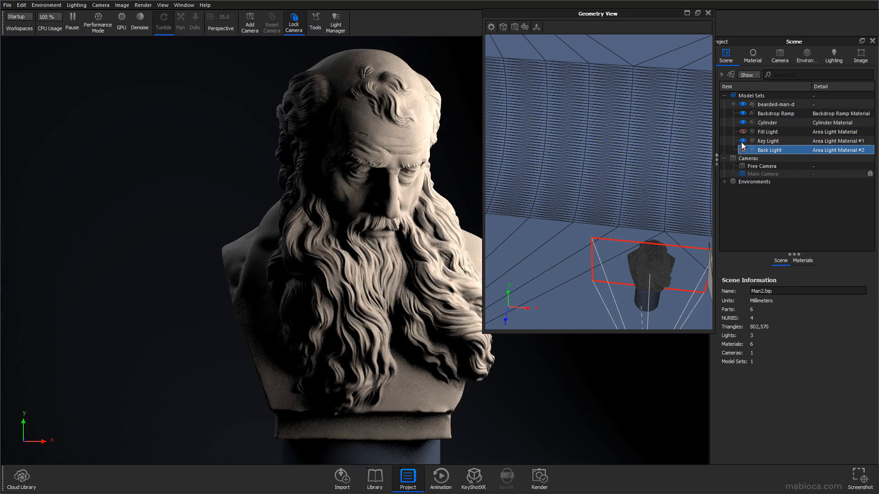
{"action": "left_click", "coordinate": [743, 140]}
{"action": "left_click", "coordinate": [743, 150]}
{"action": "left_click", "coordinate": [743, 150]}
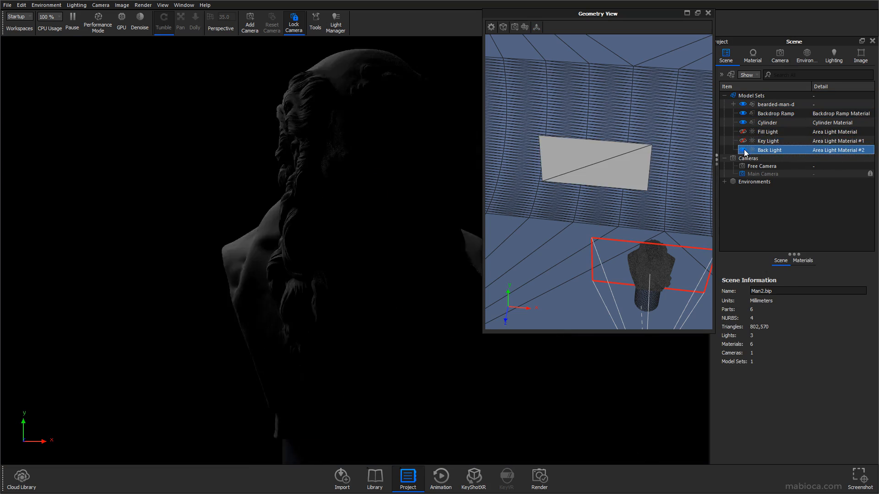
{"action": "left_click", "coordinate": [742, 131]}
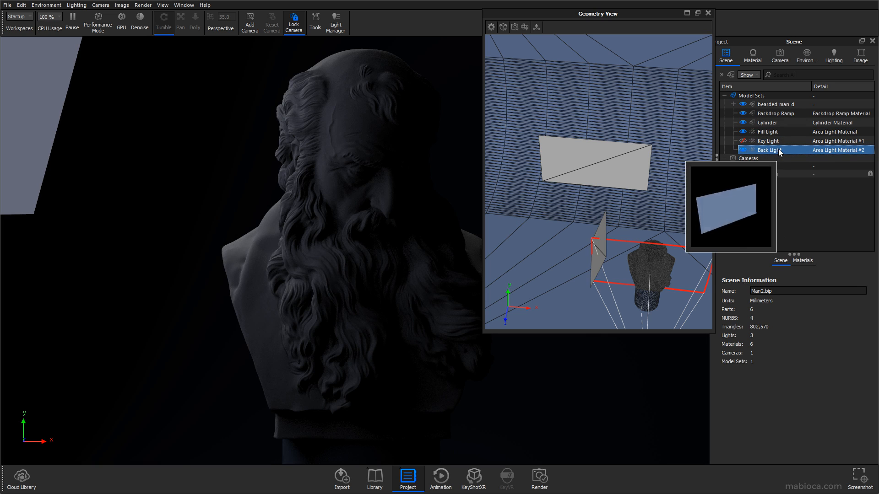
Rotate the Back Light about 31° around Z and raise it by about 131 mm with the move gizmo.
{"action": "left_click", "coordinate": [778, 150]}
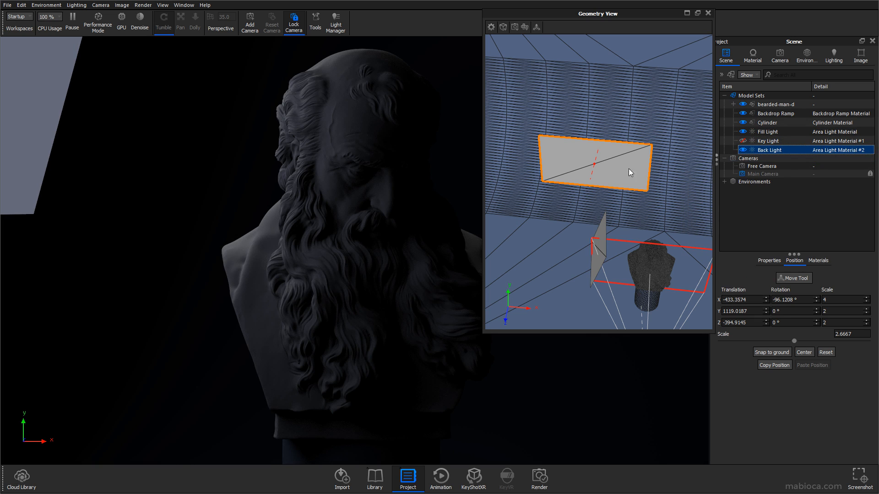
{"action": "right_click", "coordinate": [576, 151]}
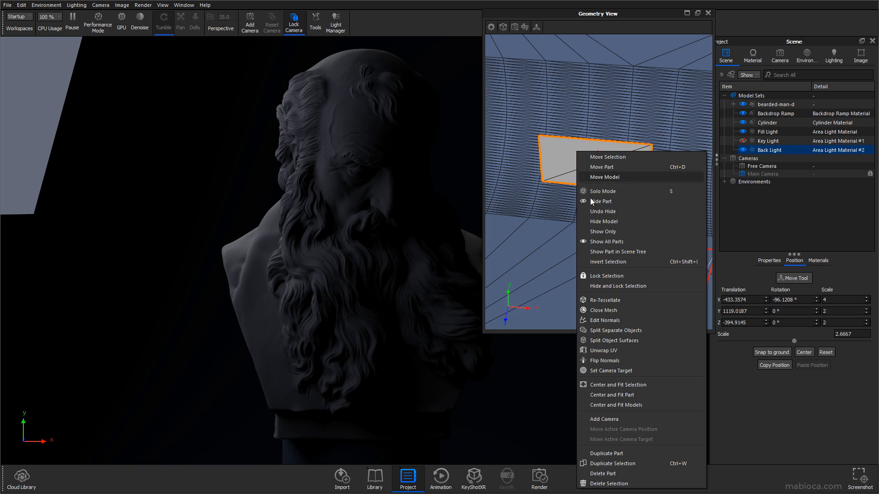
{"action": "left_click", "coordinate": [620, 177]}
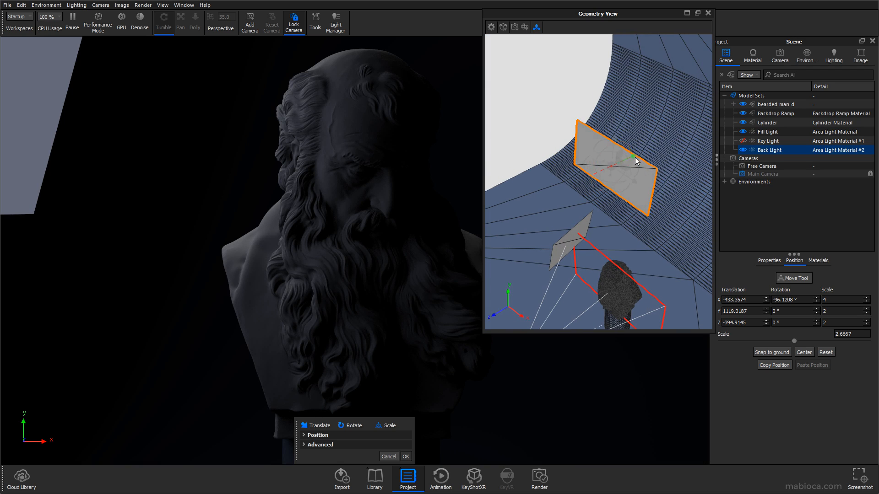
{"action": "mouse_move", "coordinate": [637, 163]}
{"action": "left_mouse_down"}
{"action": "mouse_move", "coordinate": [653, 155]}
{"action": "mouse_move", "coordinate": [638, 158]}
{"action": "mouse_move", "coordinate": [620, 128]}
{"action": "mouse_move", "coordinate": [603, 152]}
{"action": "mouse_move", "coordinate": [634, 174]}
{"action": "mouse_move", "coordinate": [626, 177]}
{"action": "mouse_move", "coordinate": [635, 174]}
{"action": "left_mouse_up"}
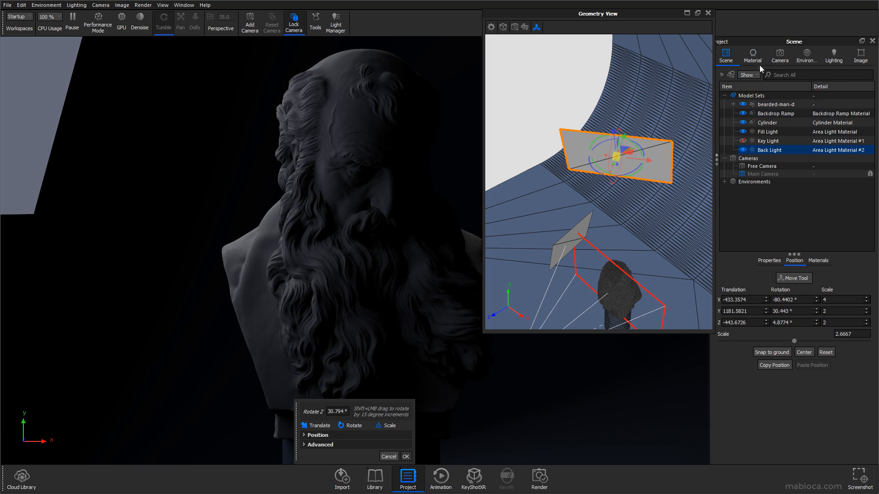
{"action": "left_click_drag", "start_coordinate": [641, 188], "coordinate": [675, 130]}
{"action": "left_click_drag", "start_coordinate": [594, 145], "coordinate": [614, 133]}
Set the Back Light's power to 2000 lumen and make the light invisible to the camera.
{"action": "double_click", "coordinate": [819, 150]}
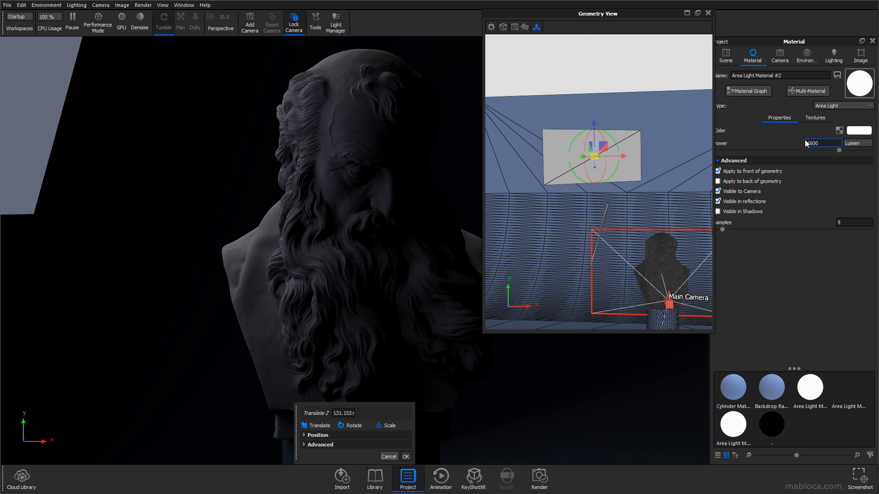
{"action": "type", "text": "2000"}
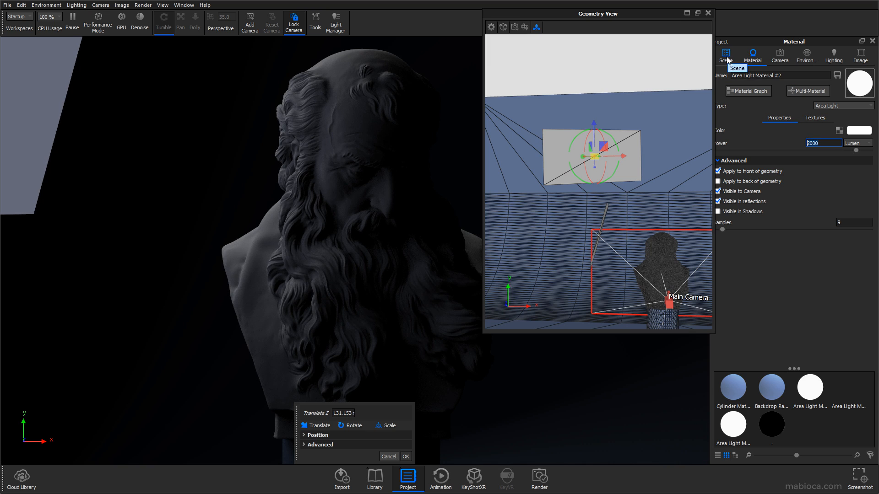
{"action": "left_click", "coordinate": [718, 192]}
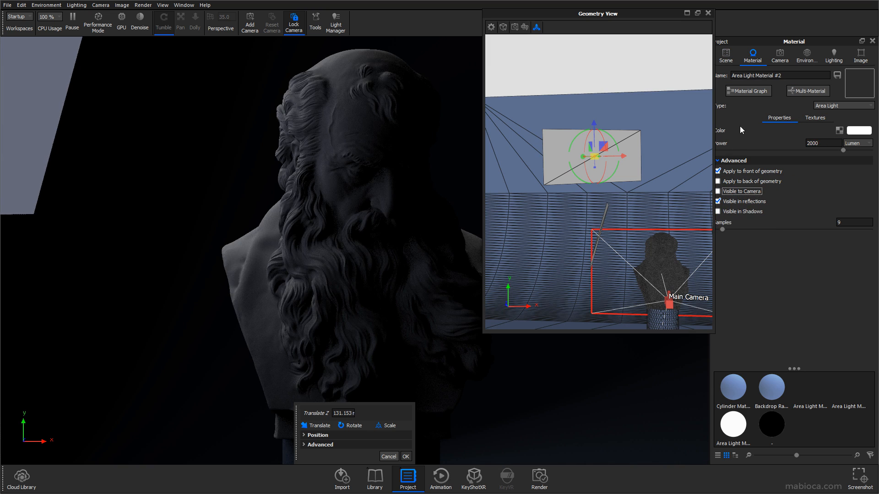
Increase the power of the Back Light's area light material to 4000 lumen.
{"action": "left_click", "coordinate": [726, 56]}
{"action": "left_click", "coordinate": [769, 150]}
{"action": "double_click", "coordinate": [771, 149]}
{"action": "left_click", "coordinate": [817, 143]}
{"action": "type", "text": "4"}
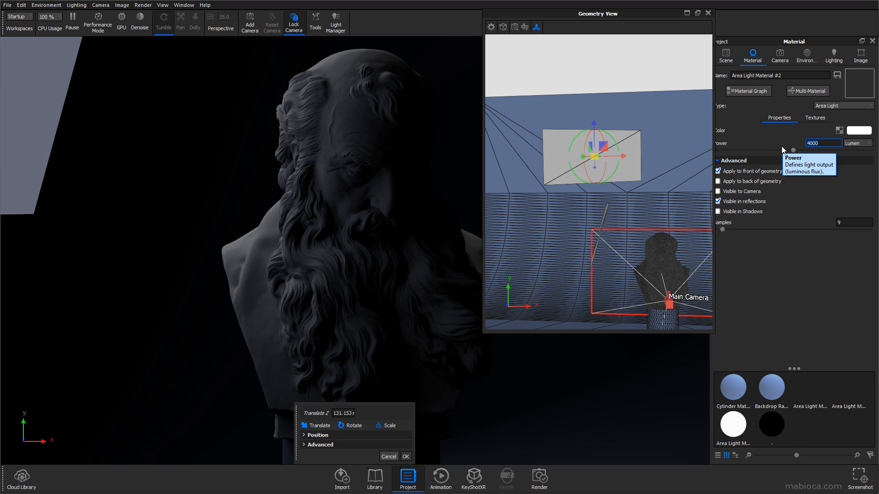
{"action": "key", "text": "Return"}
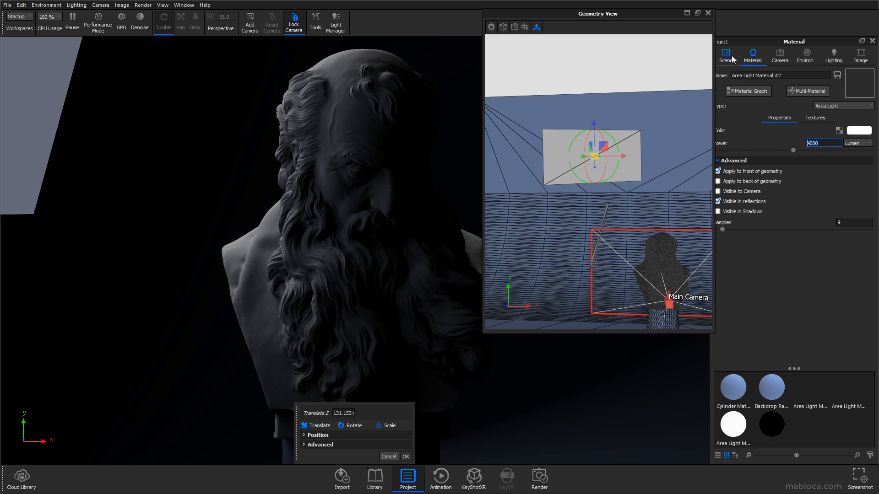
Make the Fill Light invisible to the camera, shrink the Geometry View and accept the Back Light's move.
{"action": "left_click", "coordinate": [725, 56]}
{"action": "left_click", "coordinate": [781, 132]}
{"action": "double_click", "coordinate": [781, 132]}
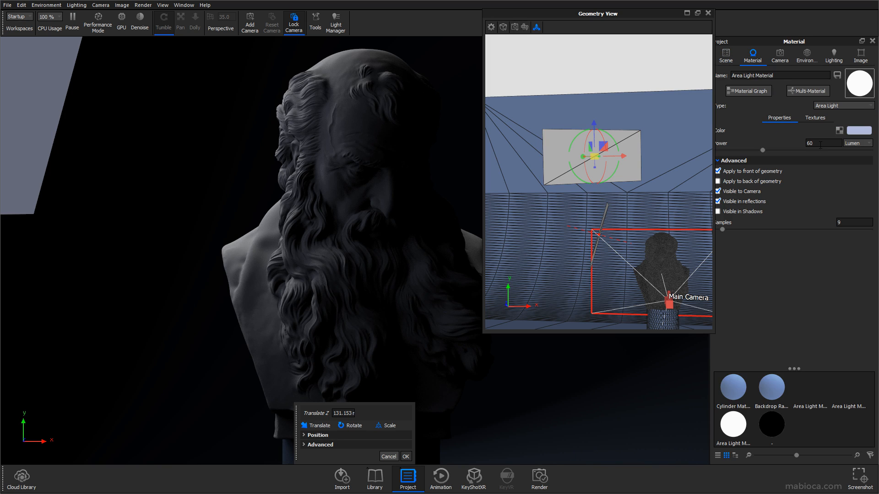
{"action": "left_click", "coordinate": [718, 192]}
{"action": "left_click_drag", "start_coordinate": [612, 333], "coordinate": [600, 73]}
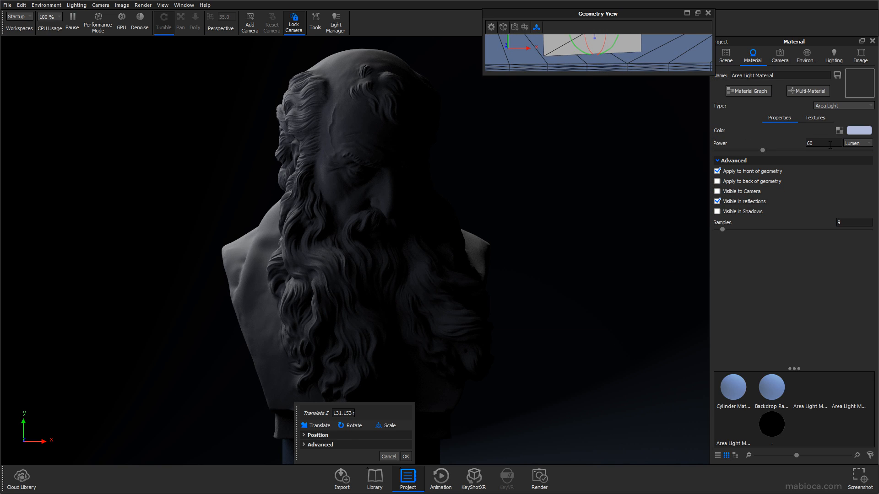
{"action": "left_click", "coordinate": [409, 457]}
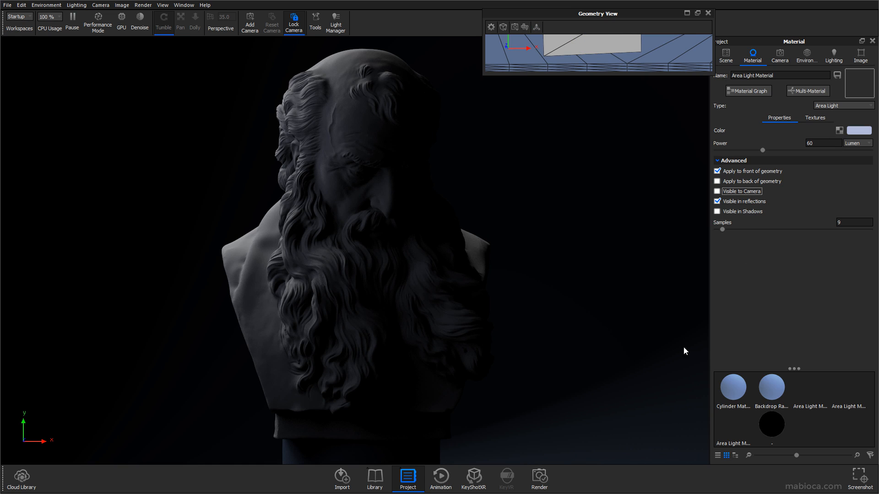
Set the power of the Fill Light's area light material to 40 lumen.
{"action": "left_click", "coordinate": [819, 143]}
{"action": "type", "text": "40"}
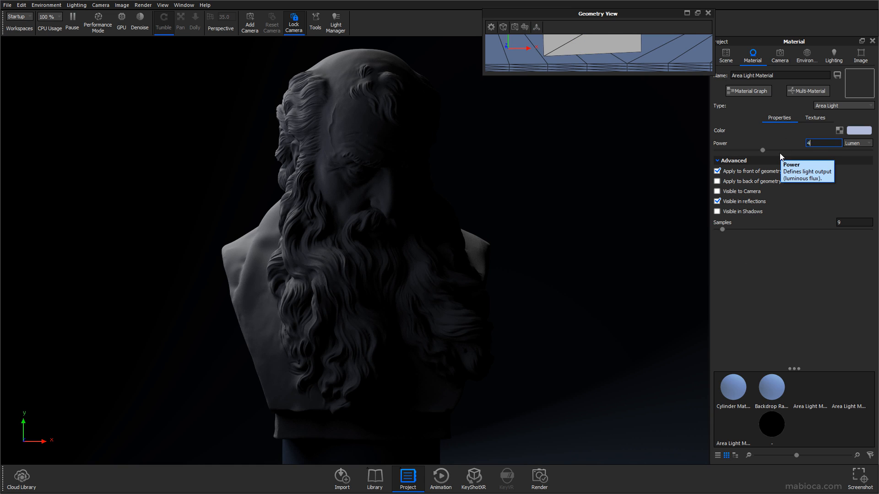
{"action": "key", "text": "Return"}
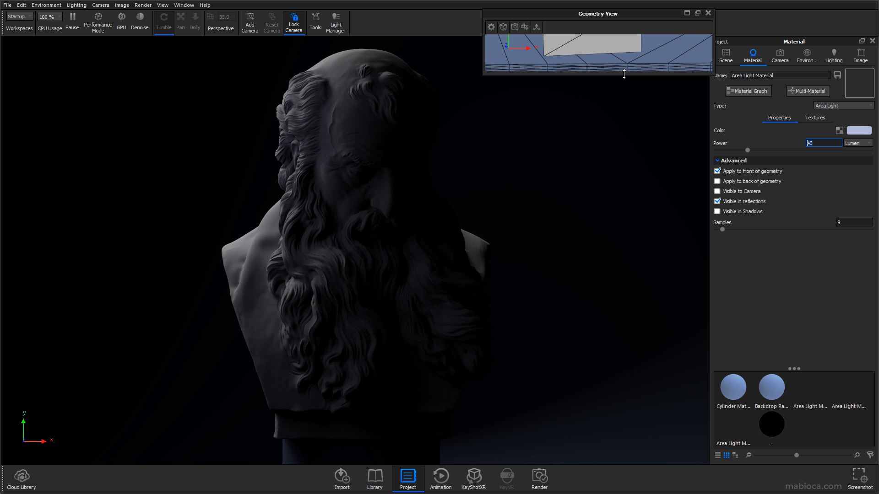
Enlarge the Geometry View, lower the Back Light by about 621 mm and rotate it about -25° around Z.
{"action": "left_click_drag", "start_coordinate": [624, 73], "coordinate": [623, 323]}
{"action": "left_click_drag", "start_coordinate": [618, 251], "coordinate": [569, 215]}
{"action": "right_click", "coordinate": [569, 215]}
{"action": "left_click", "coordinate": [614, 17]}
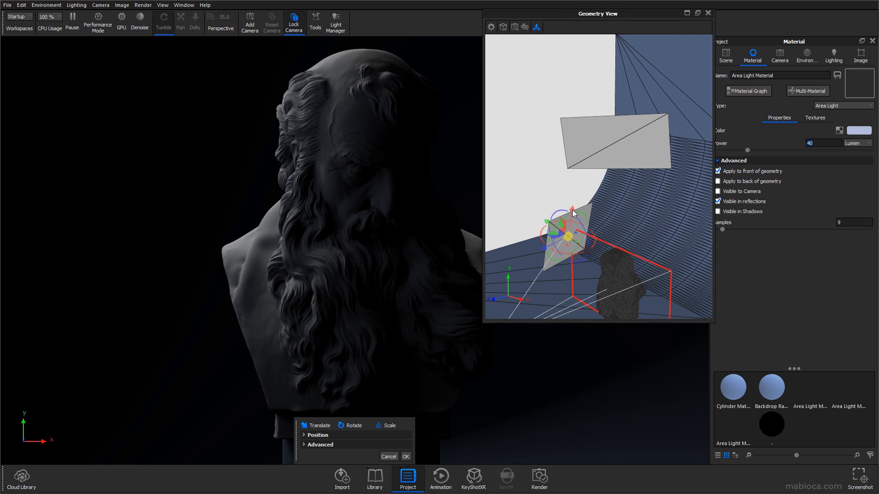
{"action": "right_click", "coordinate": [594, 158]}
{"action": "left_click", "coordinate": [514, 130]}
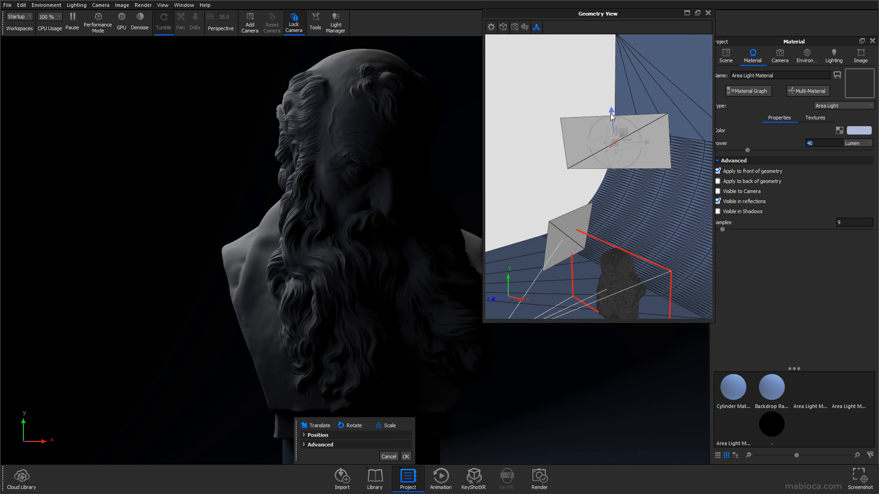
{"action": "left_click_drag", "start_coordinate": [613, 116], "coordinate": [618, 191]}
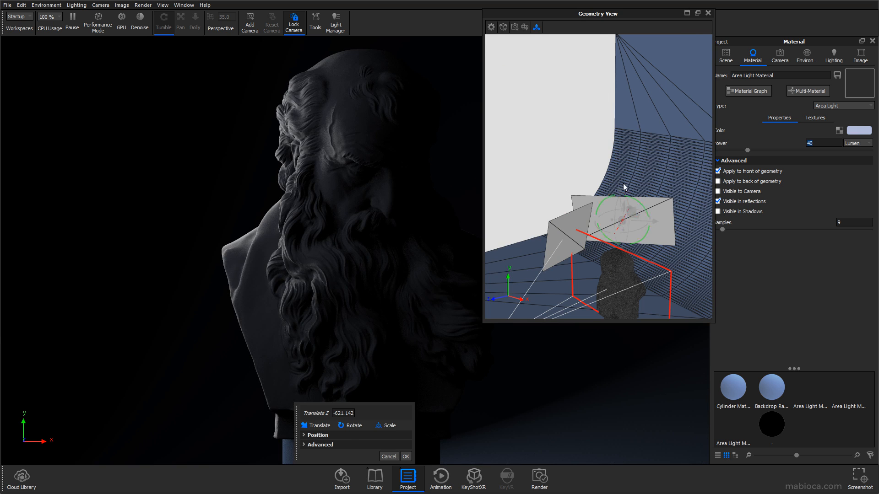
{"action": "left_click_drag", "start_coordinate": [629, 175], "coordinate": [680, 136]}
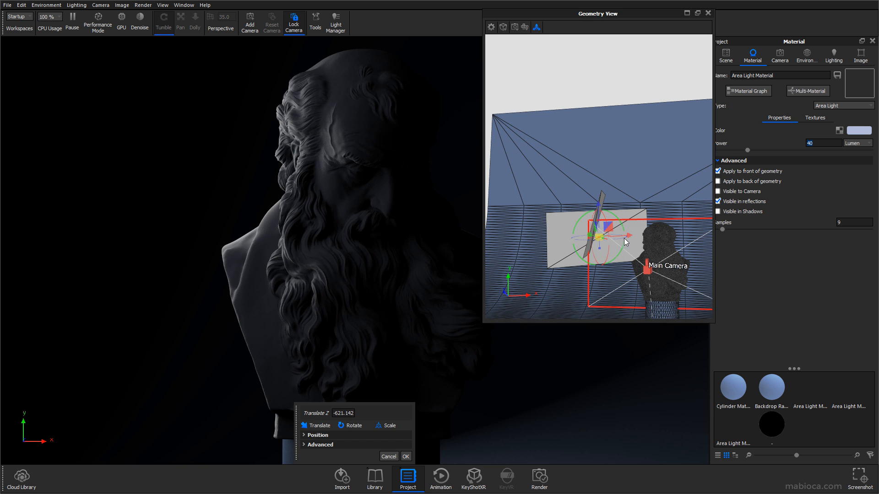
{"action": "left_click_drag", "start_coordinate": [625, 238], "coordinate": [603, 239]}
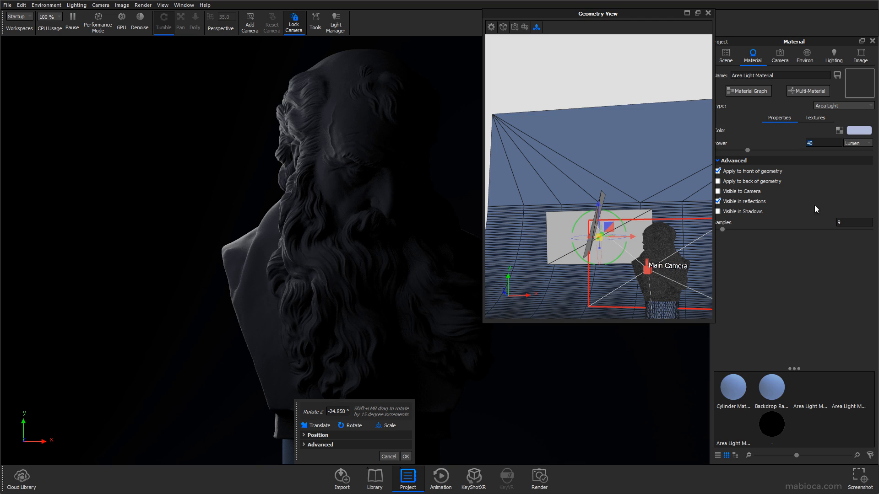
Show the Key Light in the scene and set its area light material's power to 1000 lumen.
{"action": "left_click", "coordinate": [730, 58]}
{"action": "left_click", "coordinate": [744, 142]}
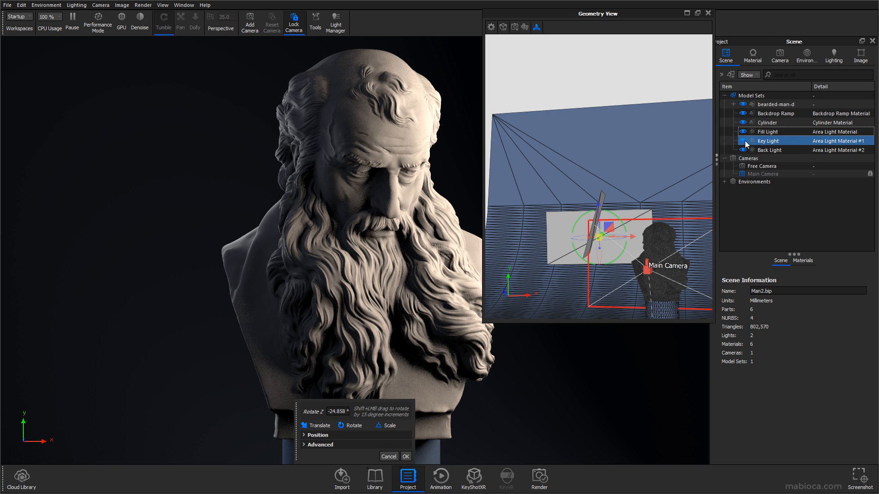
{"action": "left_click", "coordinate": [784, 141]}
{"action": "double_click", "coordinate": [783, 142]}
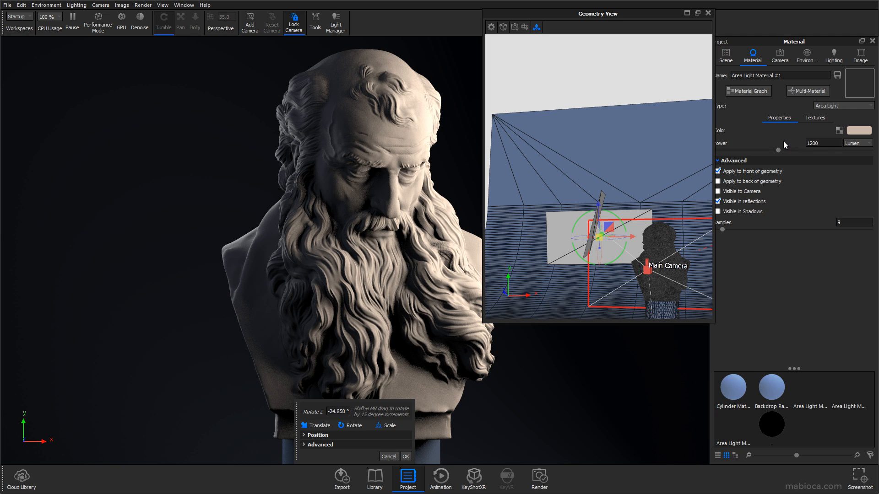
{"action": "left_click", "coordinate": [829, 143]}
{"action": "key", "text": "Return"}
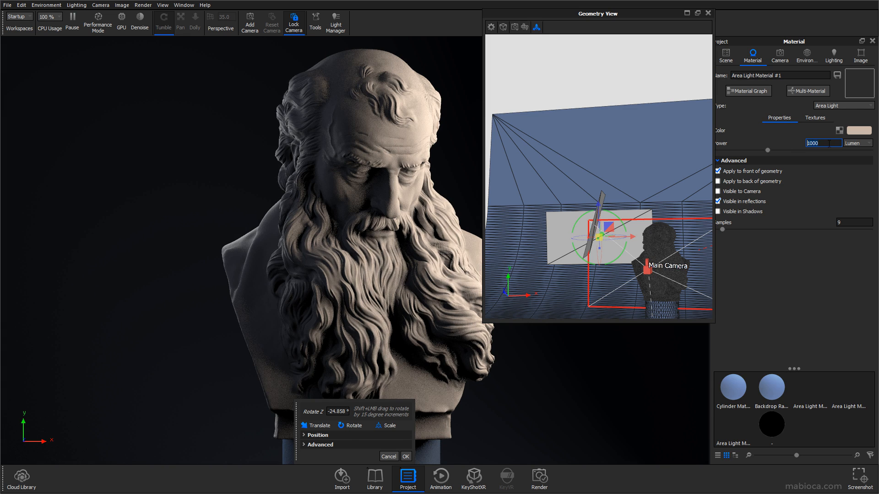
Accept the Back Light's rotation and shrink the Geometry View to a narrow strip.
{"action": "left_click", "coordinate": [406, 456]}
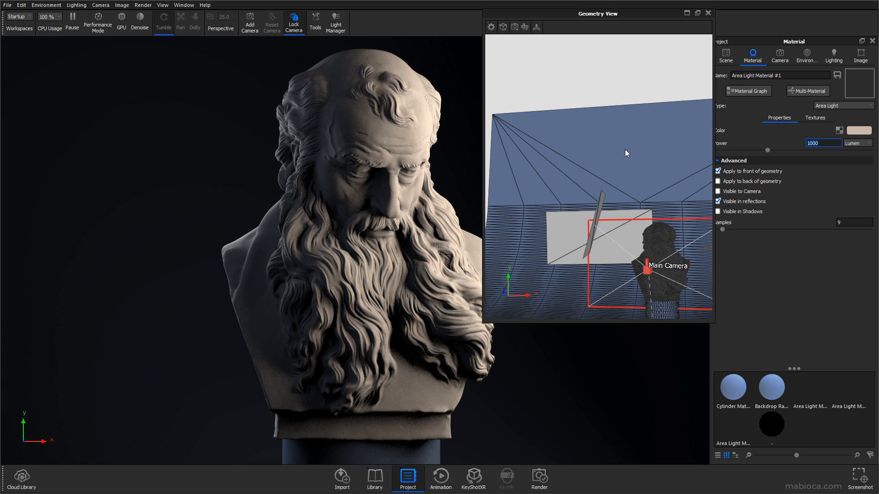
{"action": "left_click_drag", "start_coordinate": [611, 318], "coordinate": [613, 63]}
Set the samples of the Fill Light's area light material to 16.
{"action": "left_click", "coordinate": [725, 54]}
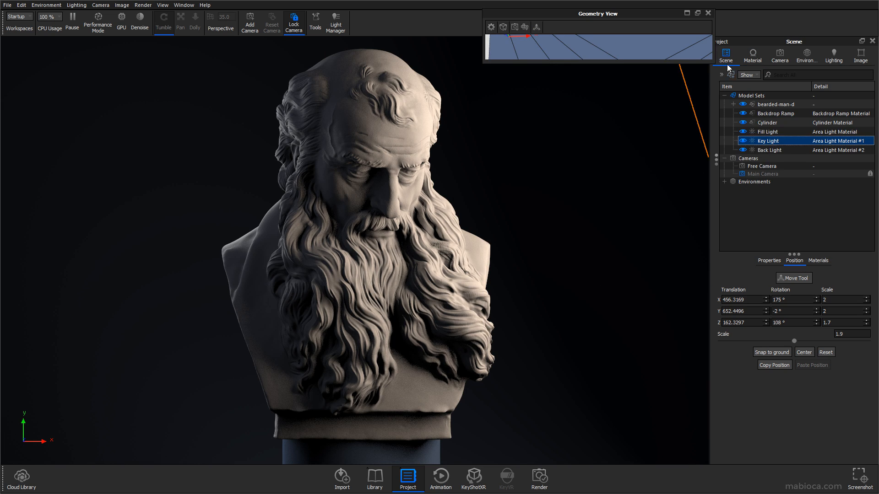
{"action": "left_click", "coordinate": [773, 133]}
{"action": "double_click", "coordinate": [785, 133]}
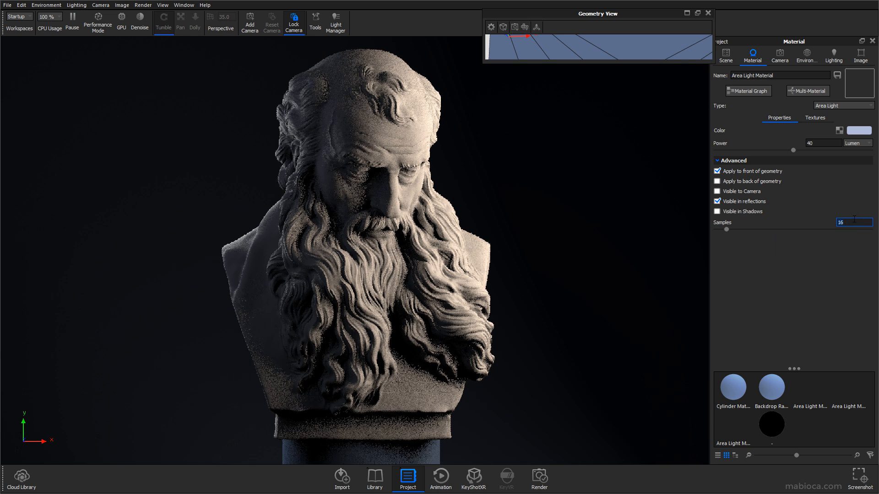
Set the samples of the Key Light's area light material to 20.
{"action": "left_click", "coordinate": [726, 54]}
{"action": "left_click", "coordinate": [771, 143]}
{"action": "double_click", "coordinate": [771, 141]}
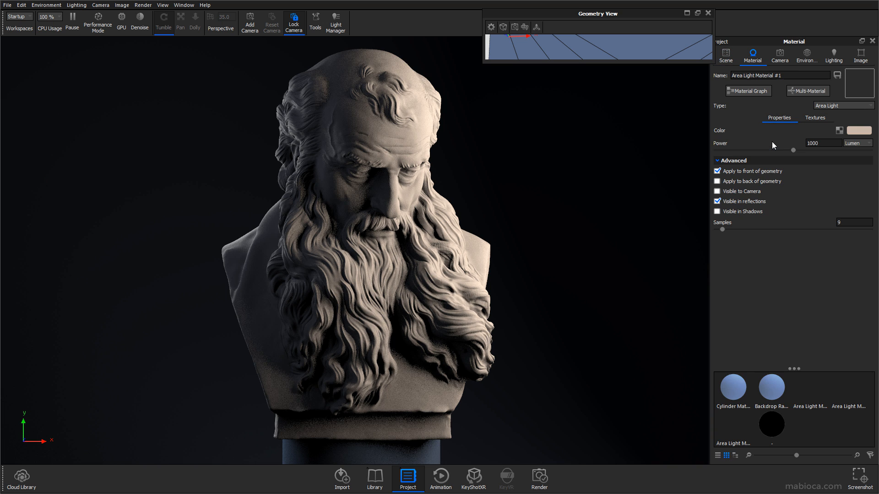
{"action": "left_click", "coordinate": [850, 222]}
{"action": "type", "text": "200"}
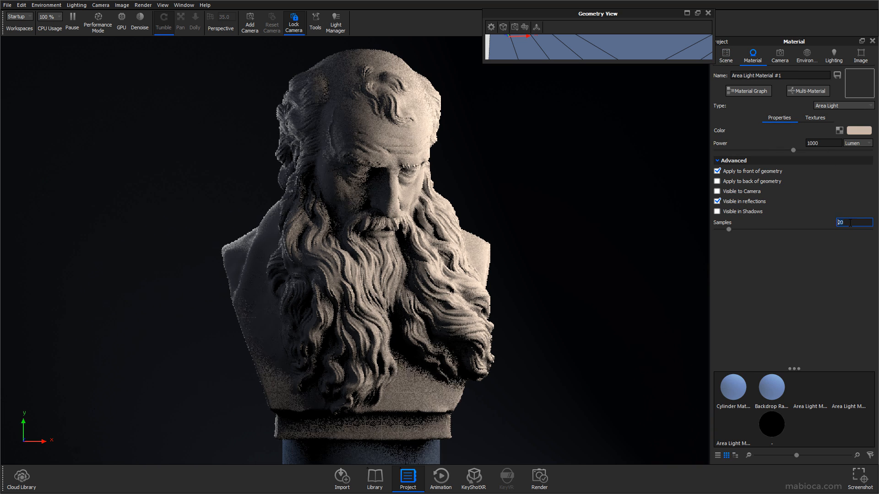
Set the samples of the Back Light's area light material to 16.
{"action": "left_click", "coordinate": [726, 54]}
{"action": "left_click", "coordinate": [778, 150], "text": "ctrl"}
{"action": "double_click", "coordinate": [778, 149]}
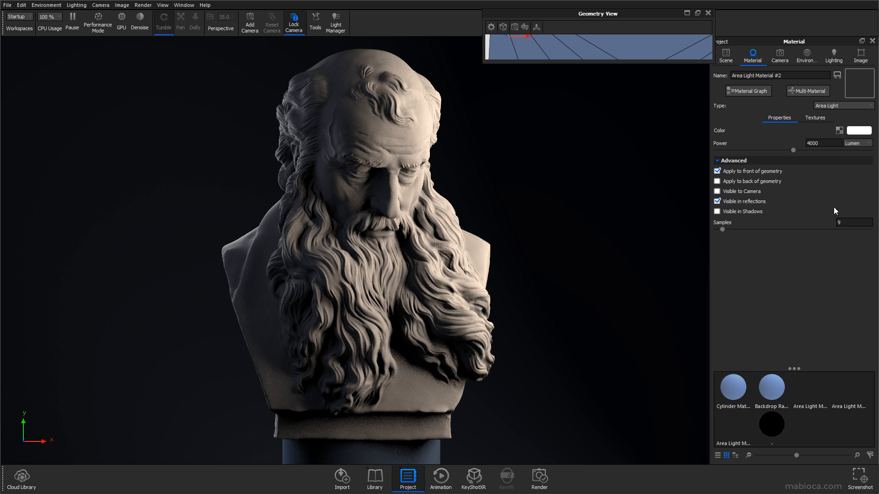
{"action": "left_click", "coordinate": [845, 224]}
{"action": "type", "text": "16"}
{"action": "key", "text": "Return"}
Increase the samples of the Key Light's area light material to 50.
{"action": "left_click", "coordinate": [726, 54]}
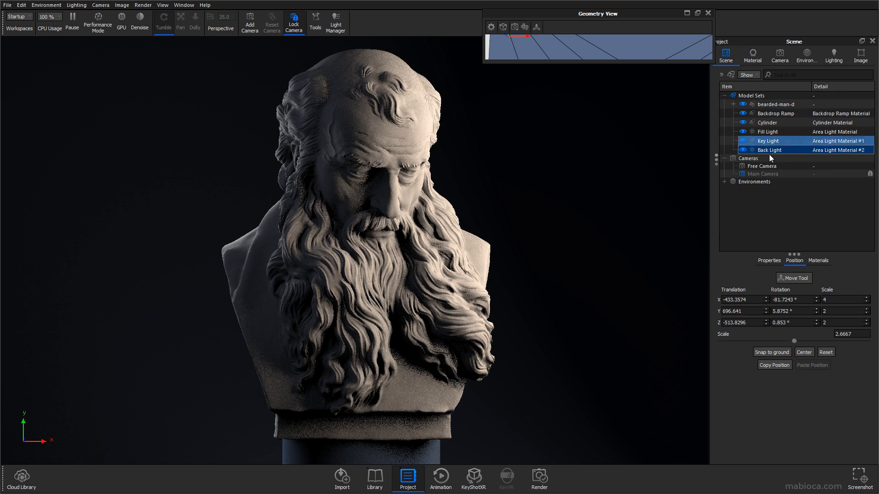
{"action": "left_click", "coordinate": [773, 143]}
{"action": "double_click", "coordinate": [772, 143]}
{"action": "left_click", "coordinate": [856, 223]}
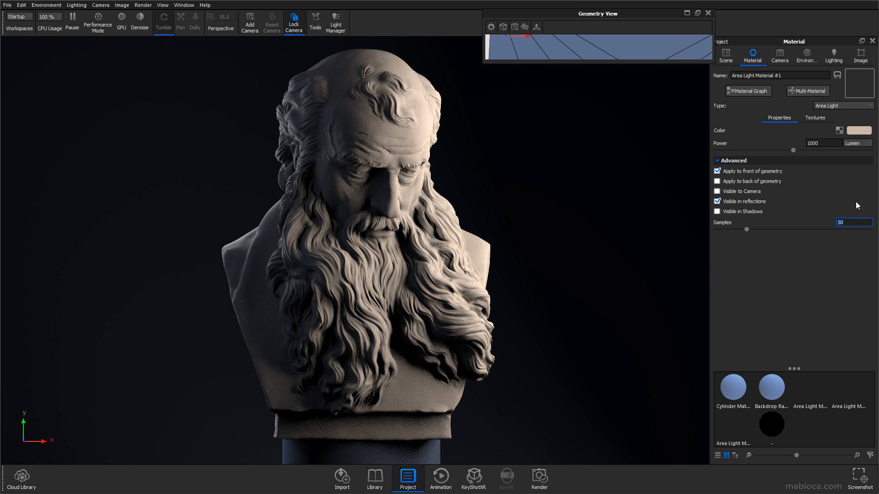
Increase the samples of the Fill Light's area light material to 30.
{"action": "left_click", "coordinate": [726, 54]}
{"action": "double_click", "coordinate": [773, 131]}
{"action": "left_click", "coordinate": [852, 222]}
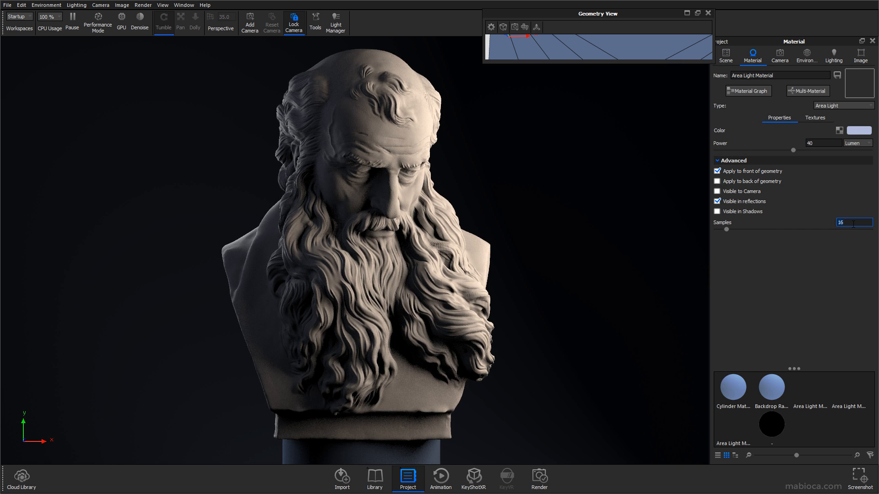
{"action": "type", "text": "30"}
{"action": "key", "text": "Return"}
Apply the Walnut material from the library's Wood category to the cylinder pedestal under the bust.
{"action": "left_click", "coordinate": [374, 476]}
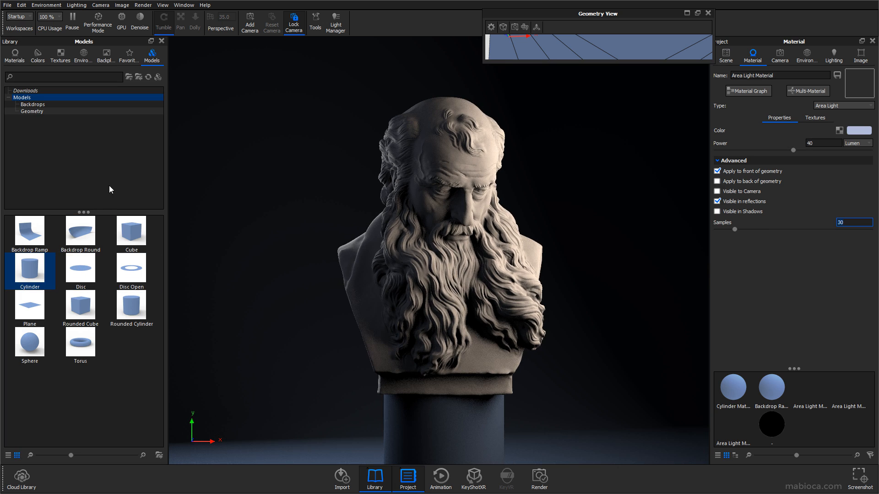
{"action": "left_click", "coordinate": [14, 55]}
{"action": "scroll", "coordinate": [69, 151], "scroll_direction": "down", "scroll_amount": 5}
{"action": "left_click", "coordinate": [27, 201]}
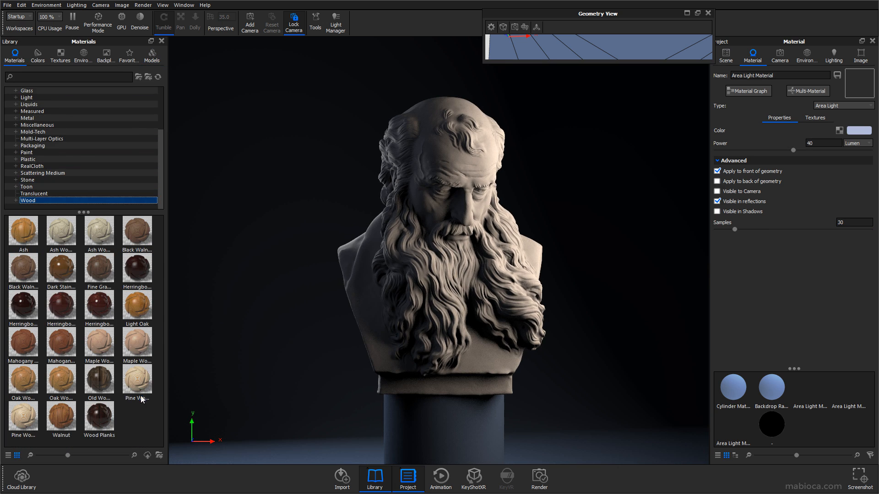
{"action": "left_click_drag", "start_coordinate": [61, 417], "coordinate": [455, 432]}
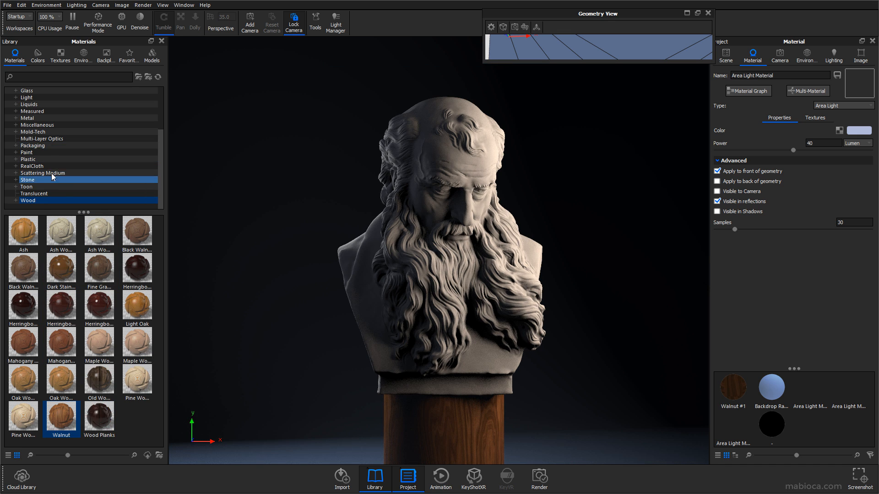
Apply the Velvet Black material from the Cloth and Leather category to the backdrop ramp.
{"action": "scroll", "coordinate": [53, 177], "scroll_direction": "up", "scroll_amount": 2}
{"action": "left_click", "coordinate": [49, 97]}
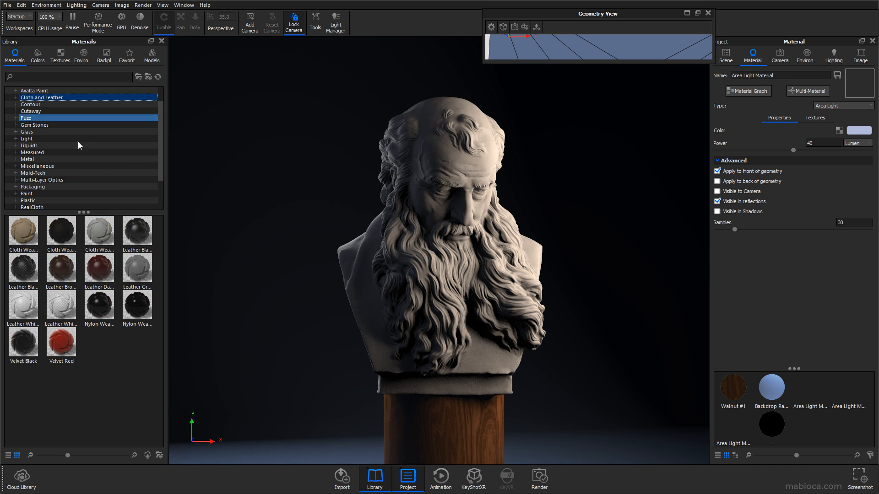
{"action": "left_click_drag", "start_coordinate": [25, 348], "coordinate": [230, 373]}
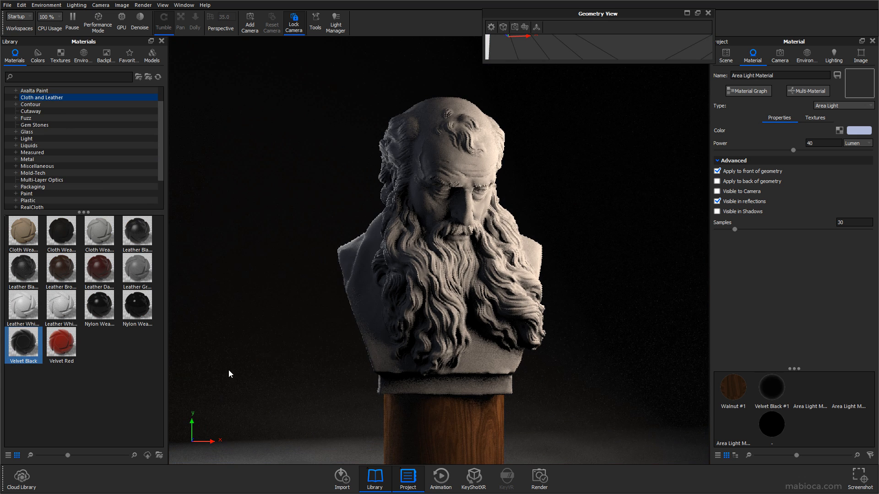
Change the diffuse color of the backdrop's velvet material to a dark blue, #38446D.
{"action": "left_click", "coordinate": [771, 388]}
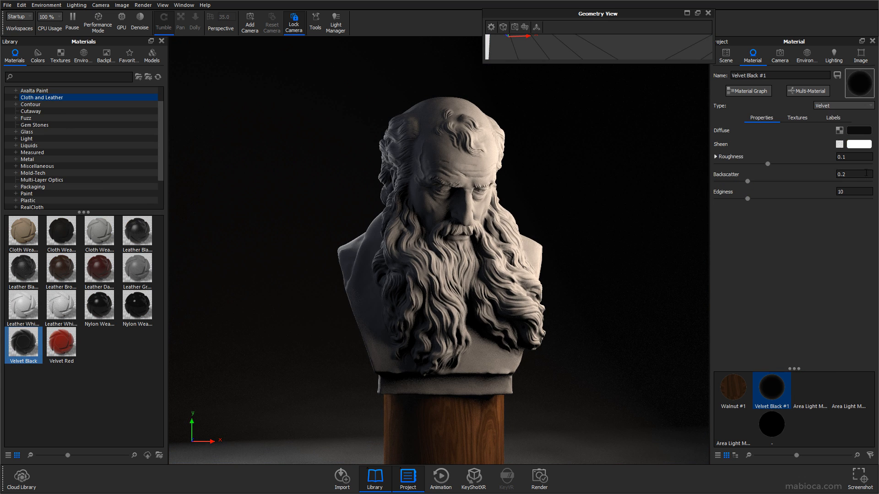
{"action": "left_click", "coordinate": [859, 130]}
{"action": "left_click", "coordinate": [832, 77]}
{"action": "left_click", "coordinate": [819, 100]}
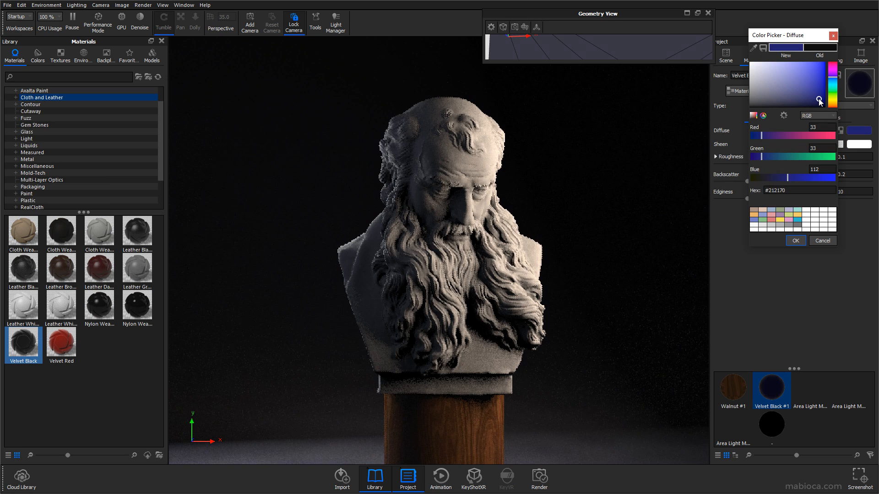
{"action": "left_click", "coordinate": [808, 100]}
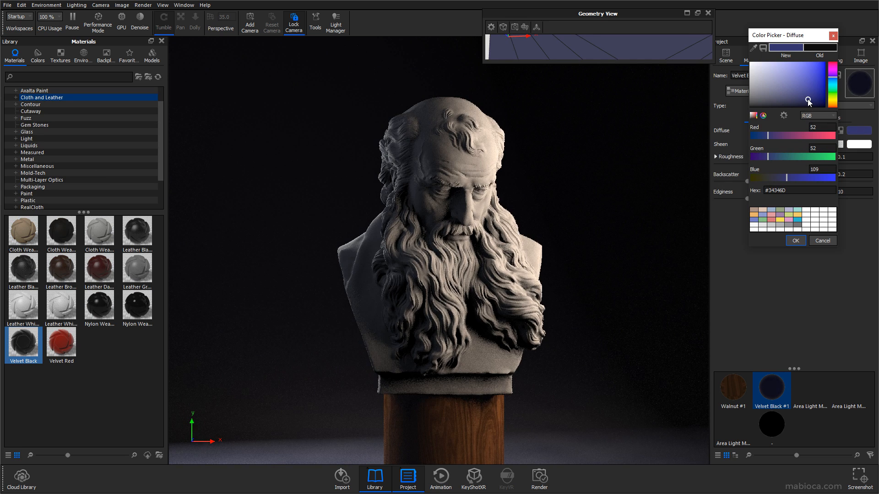
{"action": "left_click", "coordinate": [770, 158]}
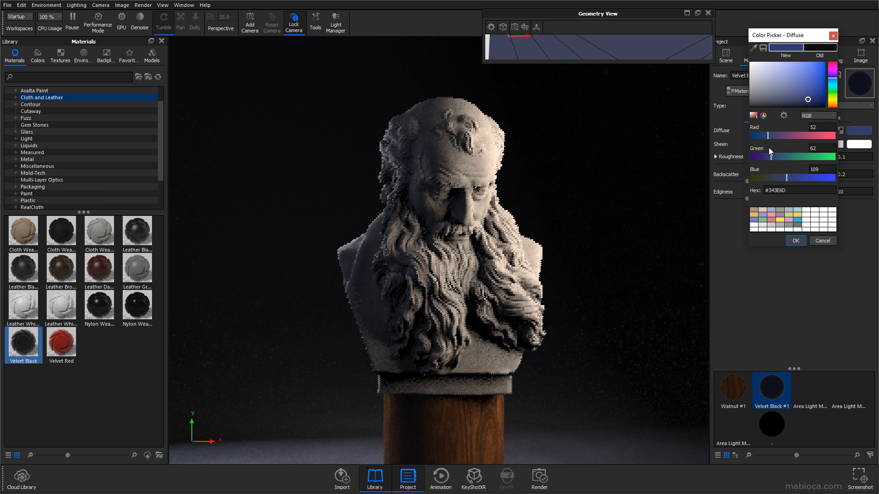
{"action": "left_click", "coordinate": [766, 134]}
{"action": "left_click", "coordinate": [804, 99]}
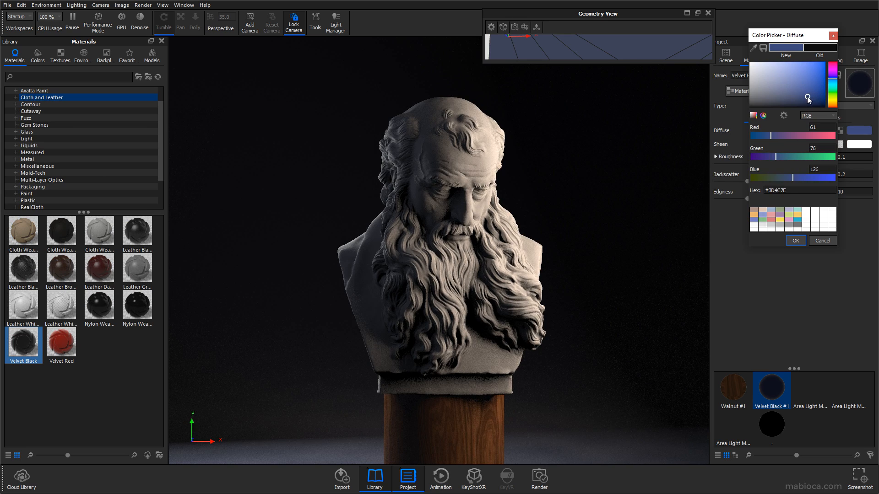
{"action": "left_click", "coordinate": [794, 241]}
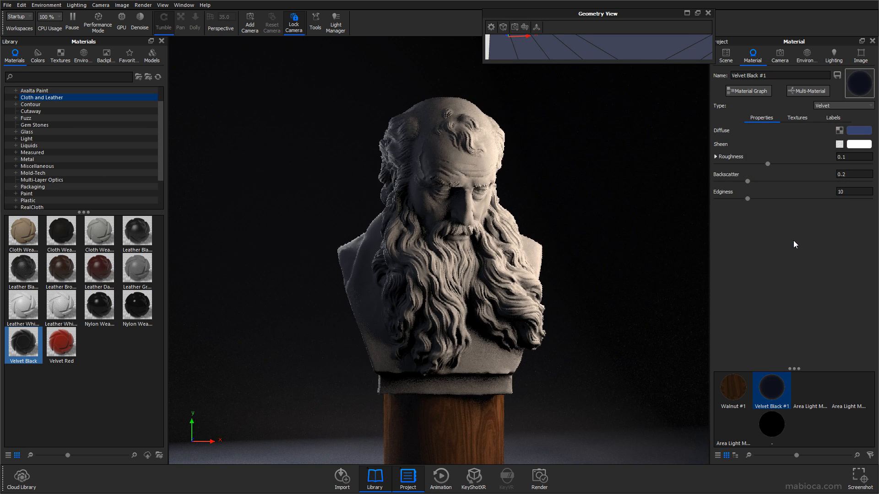
Desaturate the backdrop velvet's diffuse color to a bluish grey, #595C6D.
{"action": "left_click", "coordinate": [859, 130]}
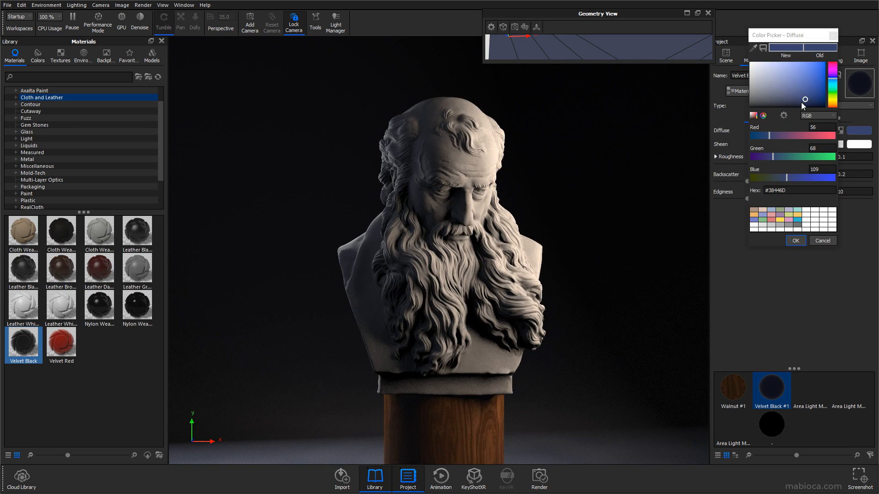
{"action": "left_click", "coordinate": [775, 99]}
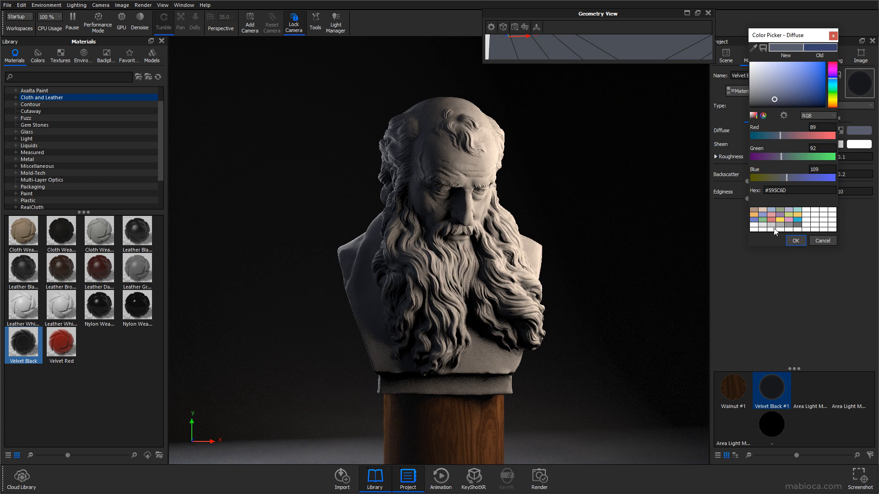
{"action": "left_click", "coordinate": [794, 242]}
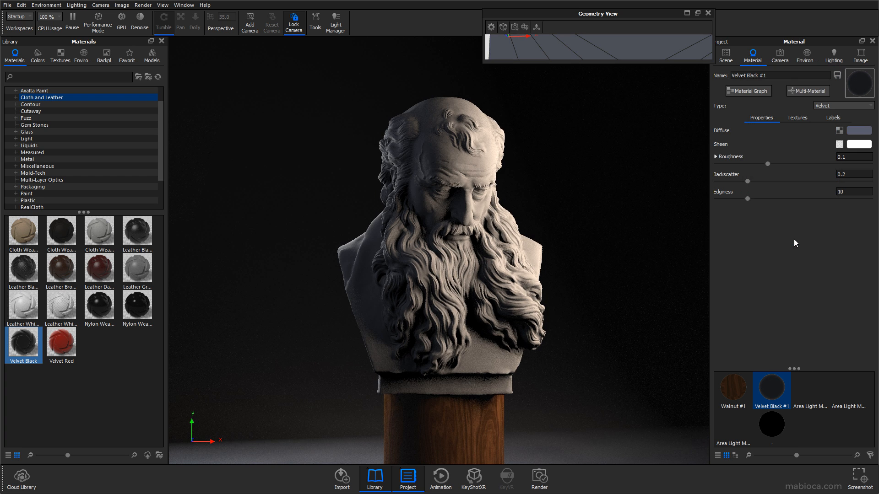
Close the Geometry View and switch the scene's lighting preset to Interior.
{"action": "left_click", "coordinate": [708, 13]}
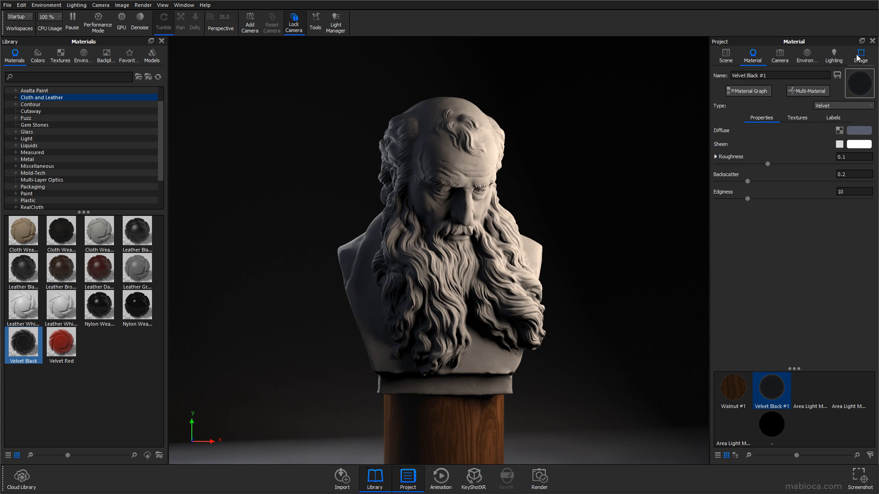
{"action": "left_click", "coordinate": [833, 54]}
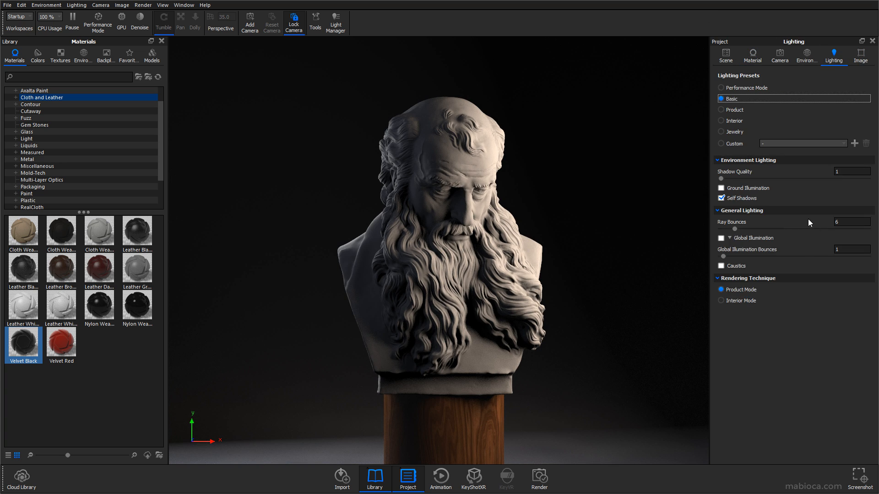
{"action": "left_click", "coordinate": [734, 121]}
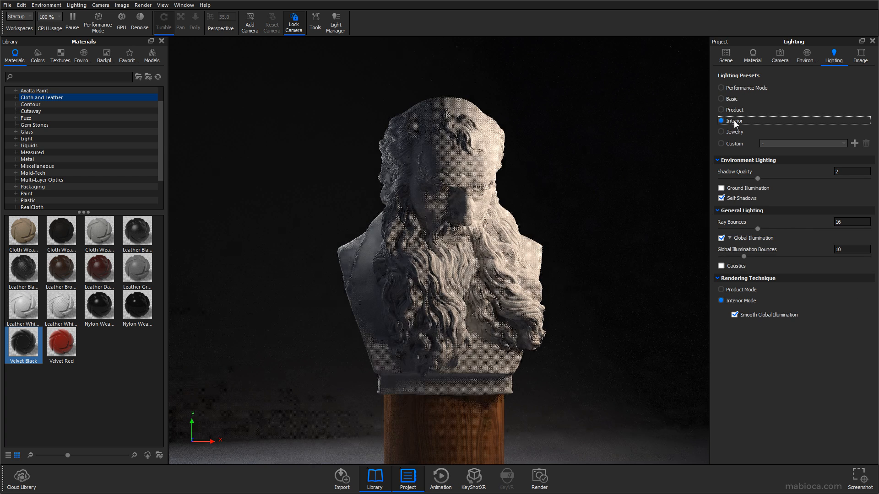
Set the shadow quality to 5, the ray bounces to 30 and the global illumination bounces to 14.
{"action": "left_click", "coordinate": [847, 172]}
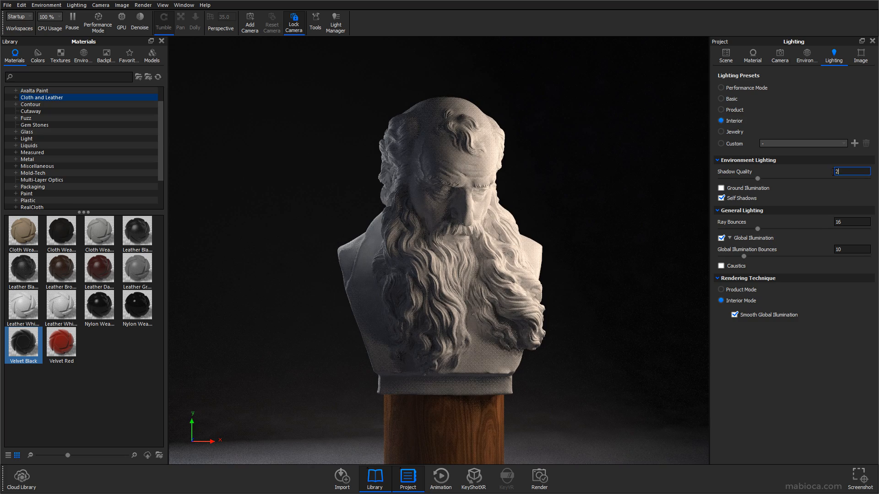
{"action": "left_click_drag", "start_coordinate": [758, 179], "coordinate": [868, 179]}
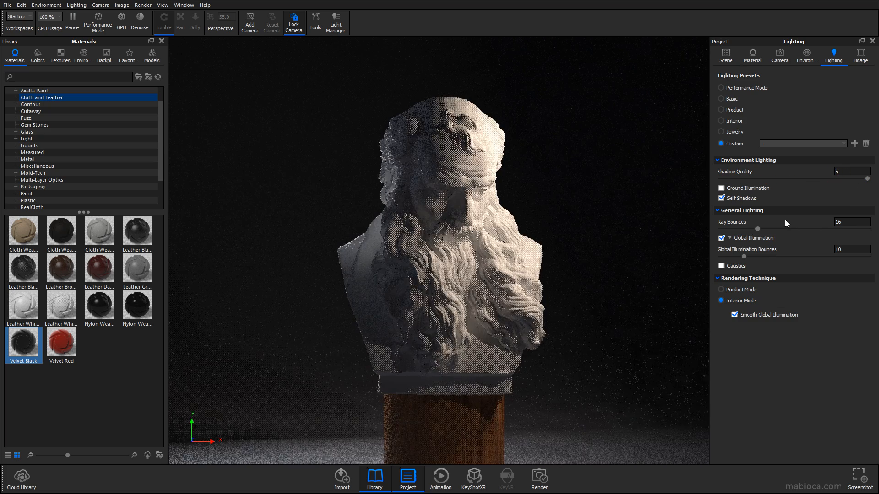
{"action": "left_click", "coordinate": [843, 223]}
{"action": "left_click_drag", "start_coordinate": [758, 229], "coordinate": [789, 229]}
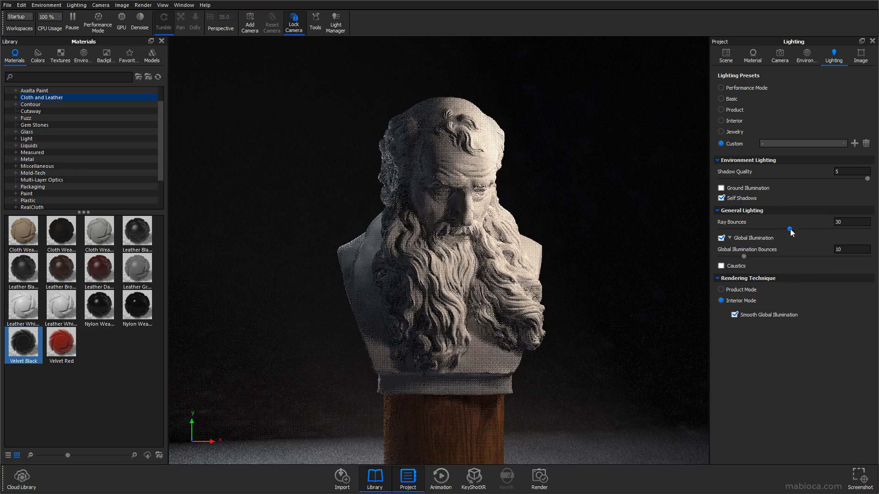
{"action": "left_click_drag", "start_coordinate": [846, 249], "coordinate": [830, 256]}
{"action": "type", "text": "14"}
{"action": "key", "text": "Return"}
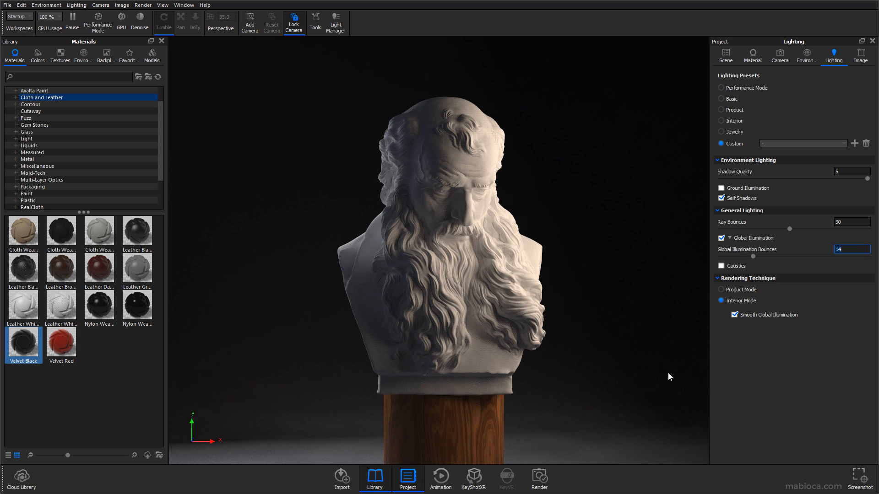
Hide the Library for a larger view of the bust and set the image exposure to 1 EV.
{"action": "left_click", "coordinate": [375, 478]}
{"action": "left_click", "coordinate": [408, 479]}
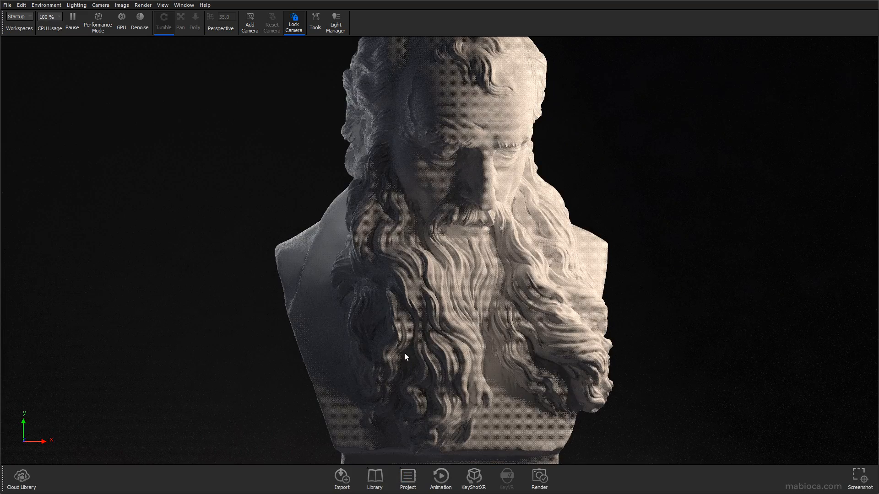
{"action": "left_click", "coordinate": [408, 478]}
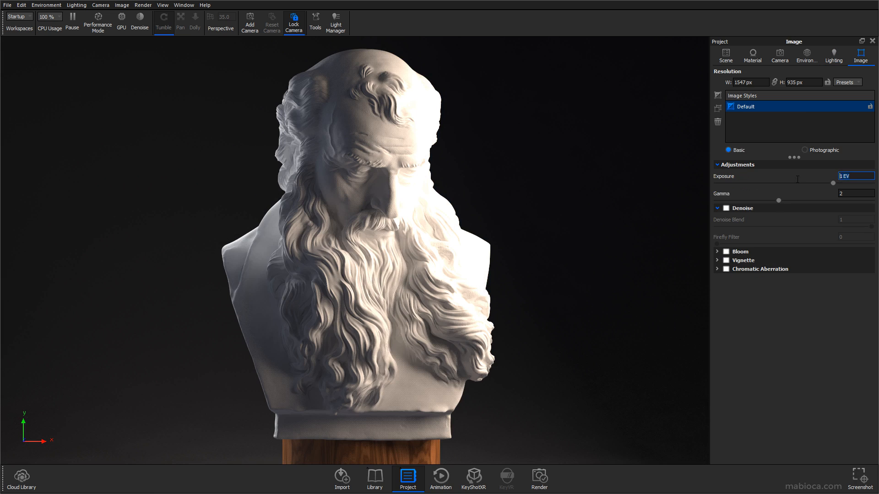
Set the image exposure to 0.108 EV and the gamma to 2.335.
{"action": "type", "text": "0"}
{"action": "key", "text": "Return"}
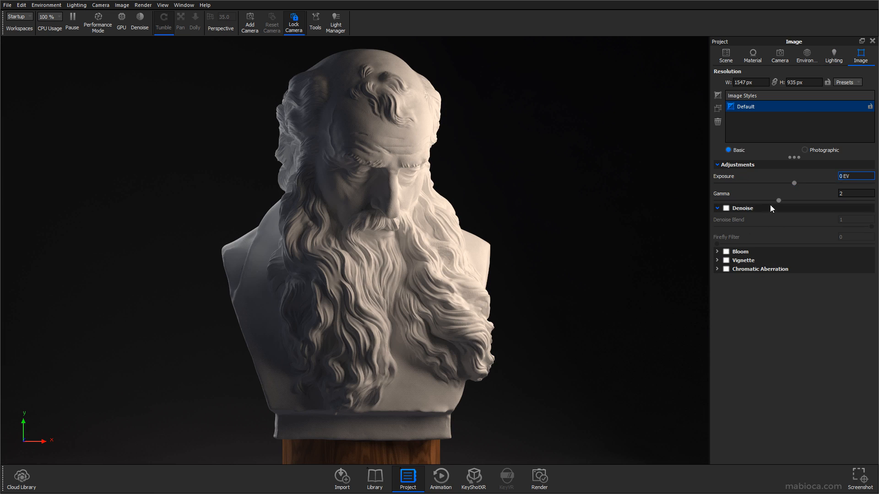
{"action": "left_click_drag", "start_coordinate": [779, 200], "coordinate": [798, 185]}
Try a bloom effect on the image with intensity 0.704 and threshold 0.538.
{"action": "left_click", "coordinate": [717, 251]}
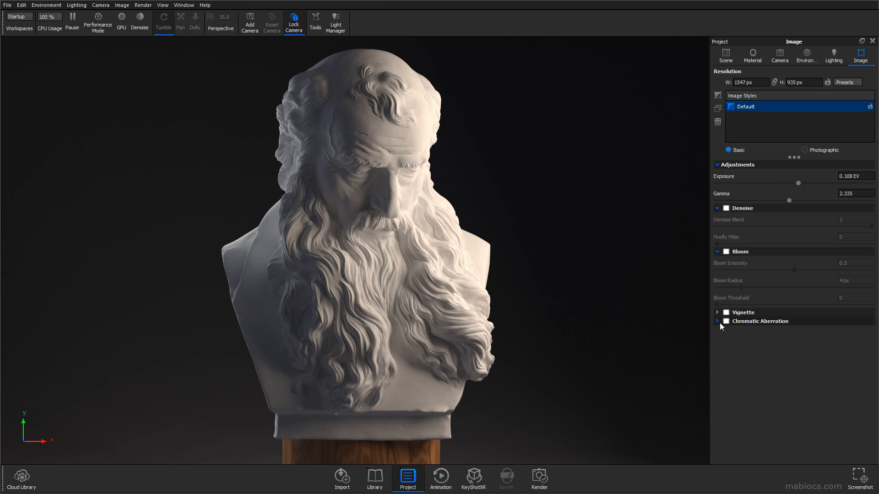
{"action": "left_click", "coordinate": [726, 252]}
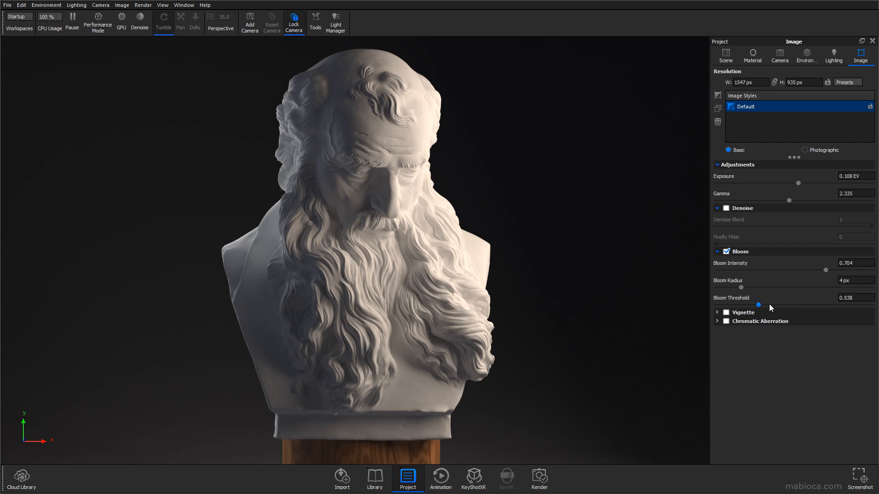
{"action": "left_click", "coordinate": [726, 251]}
Enable the vignette on the image with a vignetting strength of 0.533.
{"action": "left_click", "coordinate": [725, 313]}
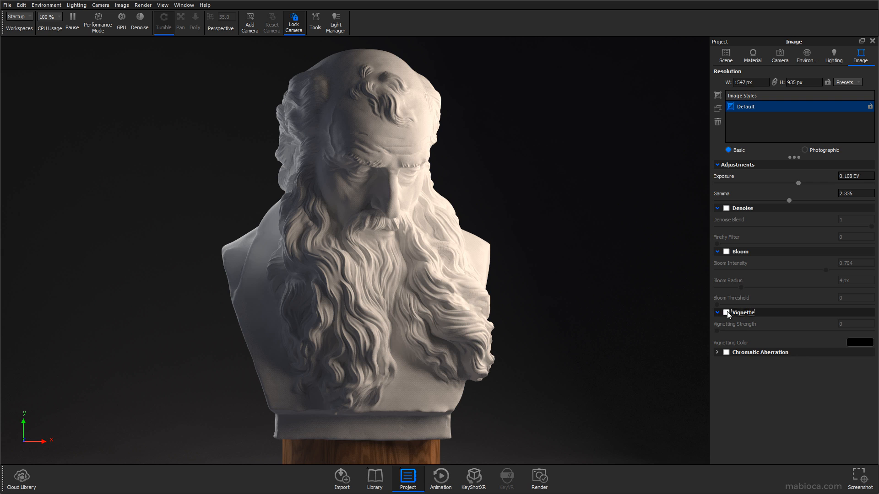
{"action": "left_click", "coordinate": [799, 331]}
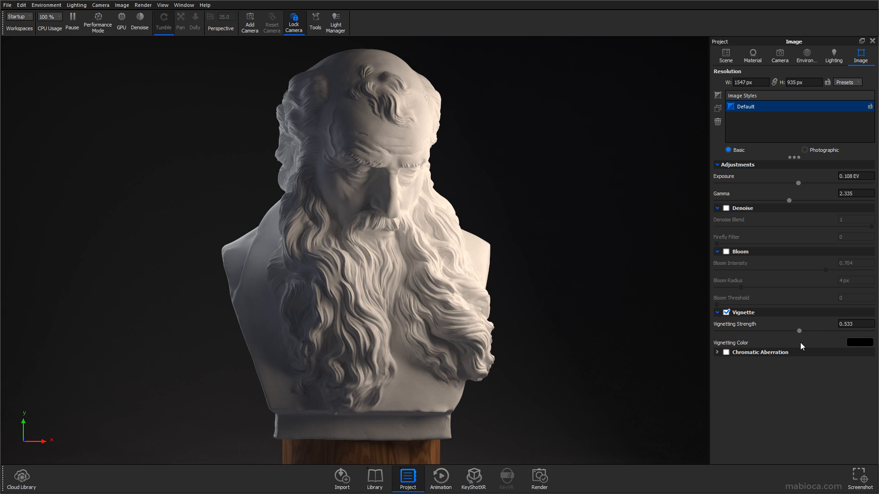
Set the Back Light's area light power to 1000 lumen.
{"action": "left_click", "coordinate": [834, 56]}
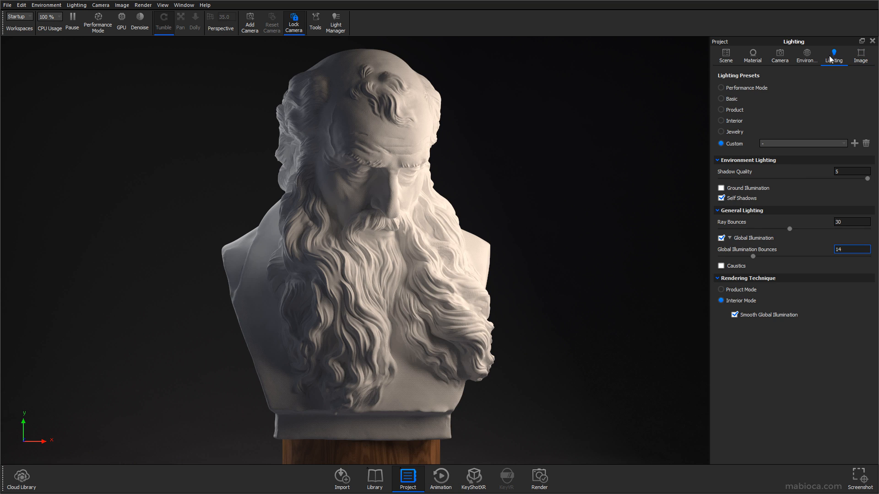
{"action": "left_click", "coordinate": [805, 58]}
{"action": "left_click", "coordinate": [782, 57]}
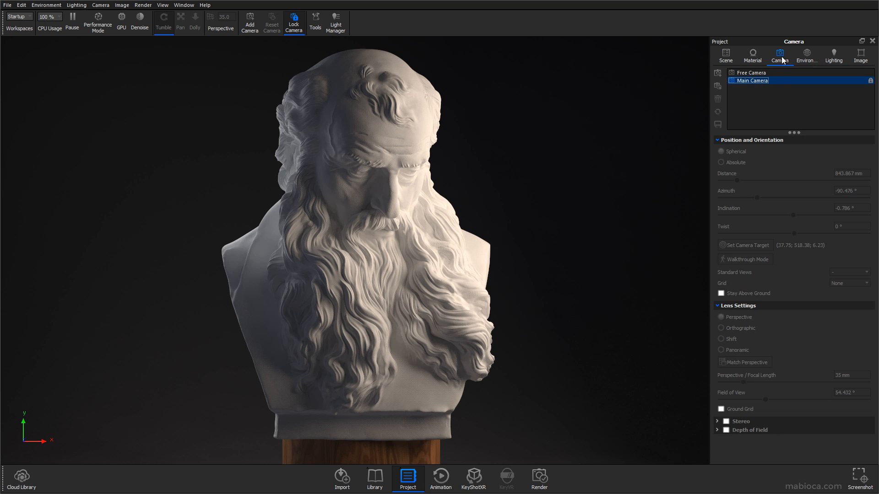
{"action": "left_click", "coordinate": [754, 62]}
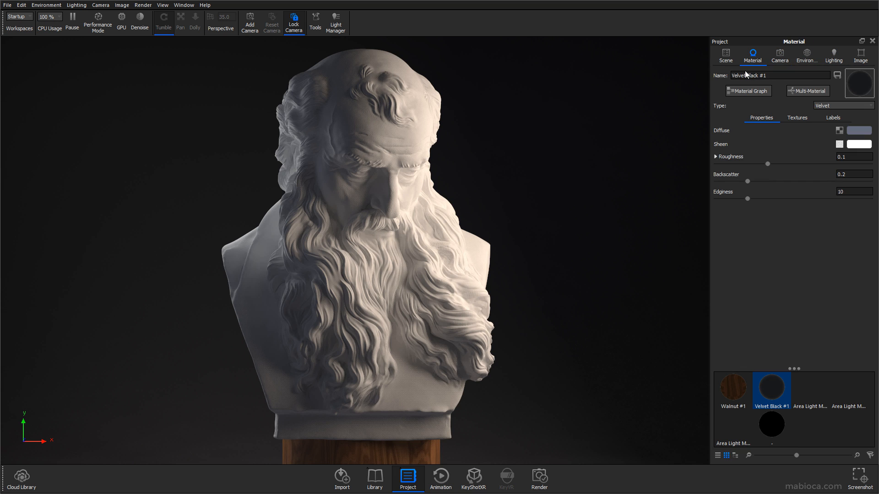
{"action": "left_click", "coordinate": [733, 53]}
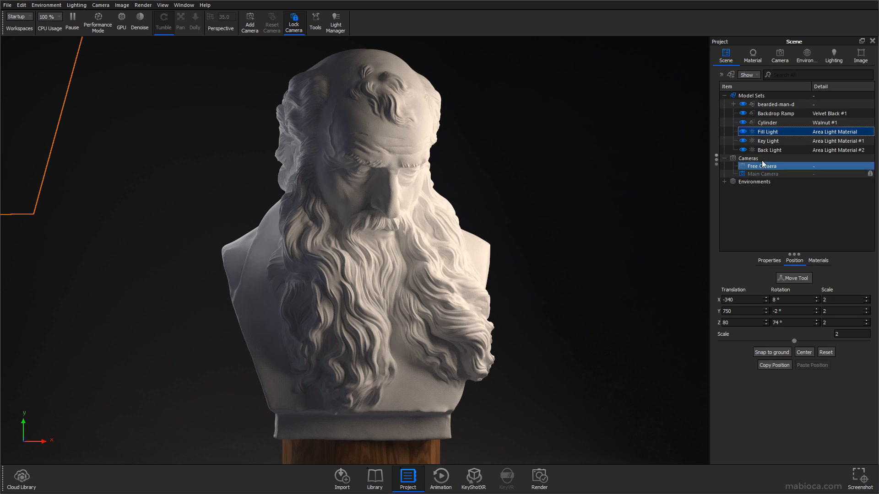
{"action": "double_click", "coordinate": [771, 149]}
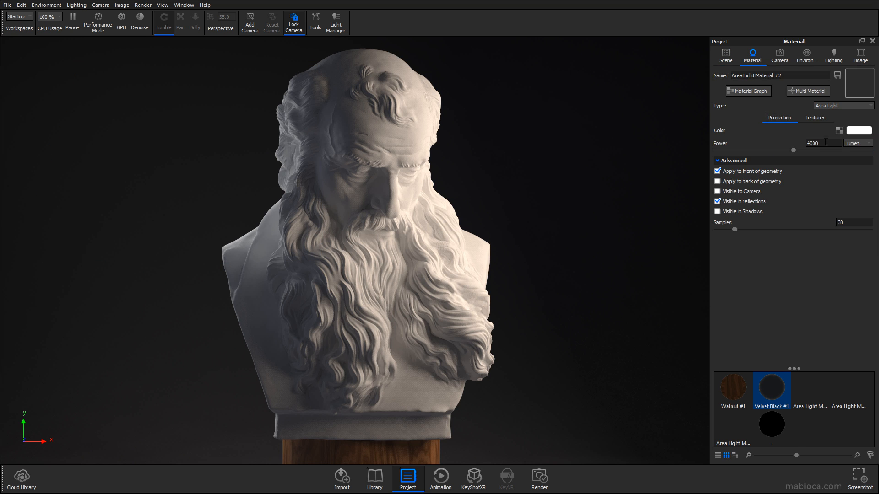
{"action": "type", "text": "1000"}
{"action": "key", "text": "Return"}
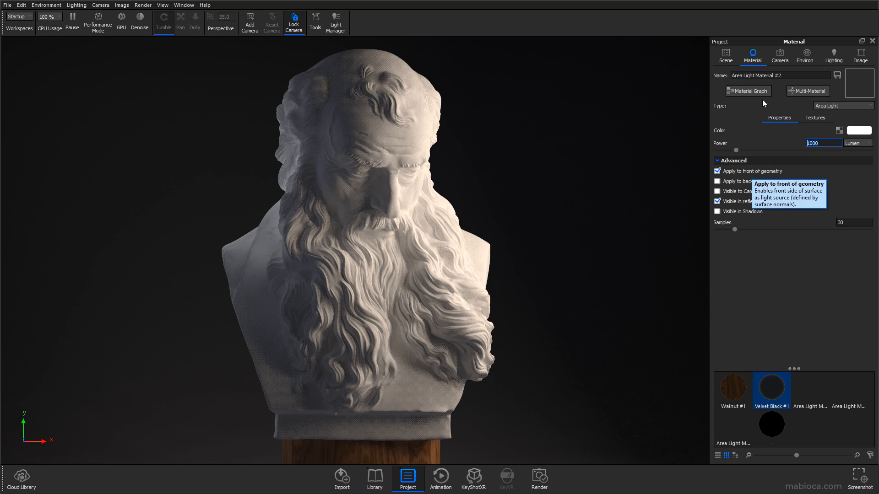
Hide the Key Light and the Fill Light to isolate the Back Light's effect on the bust.
{"action": "left_click", "coordinate": [726, 56]}
{"action": "left_click", "coordinate": [747, 141]}
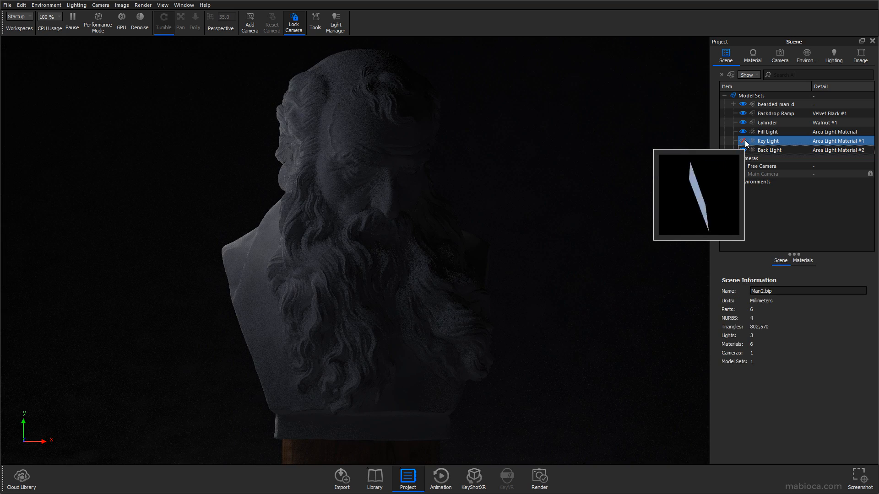
{"action": "left_click", "coordinate": [743, 133]}
{"action": "left_click", "coordinate": [742, 132]}
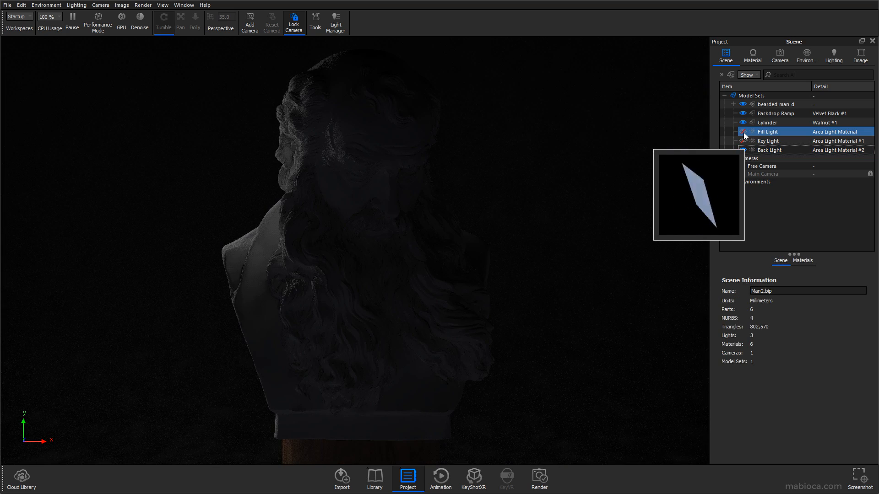
Try the Back Light's power at 2000 lumen, and set it to 4000 lumen.
{"action": "left_click", "coordinate": [800, 111]}
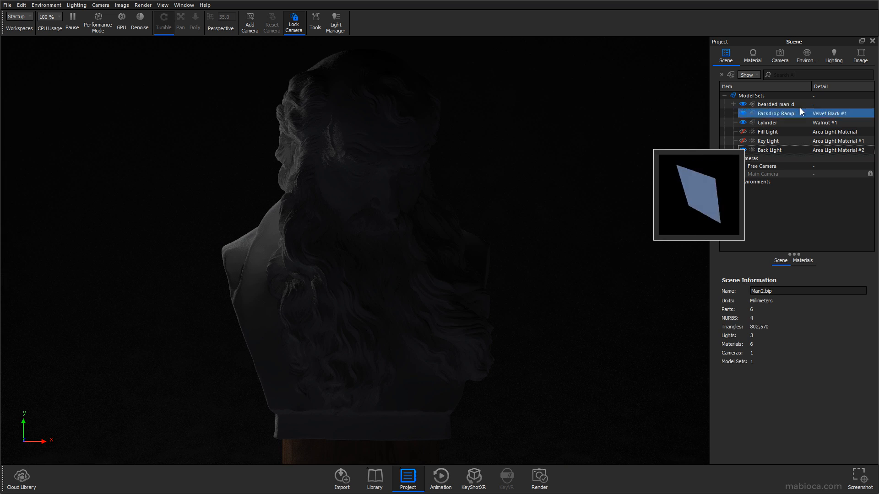
{"action": "left_click", "coordinate": [767, 160]}
{"action": "left_click", "coordinate": [770, 150]}
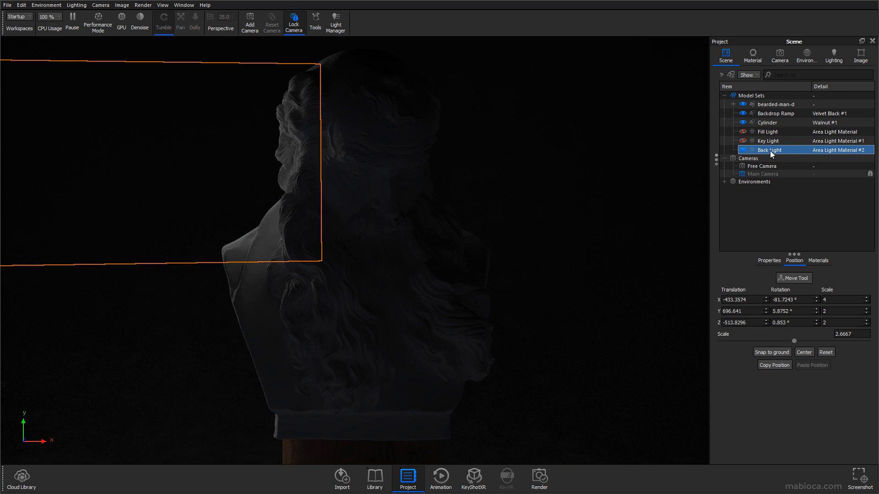
{"action": "double_click", "coordinate": [768, 150]}
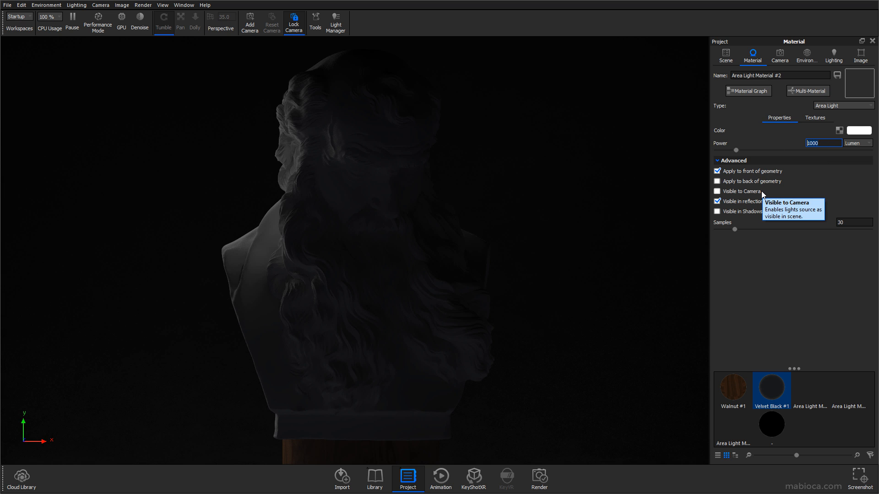
{"action": "type", "text": "2000"}
{"action": "key", "text": "Return"}
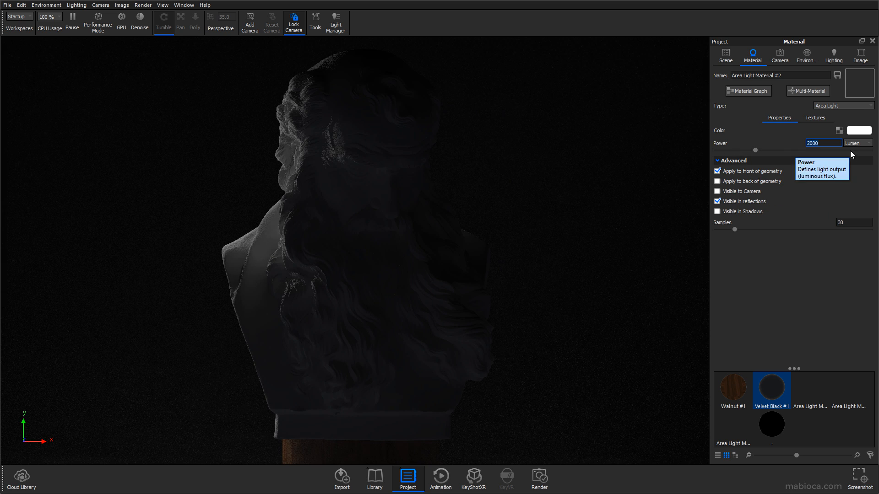
{"action": "type", "text": "4000"}
{"action": "key", "text": "Return"}
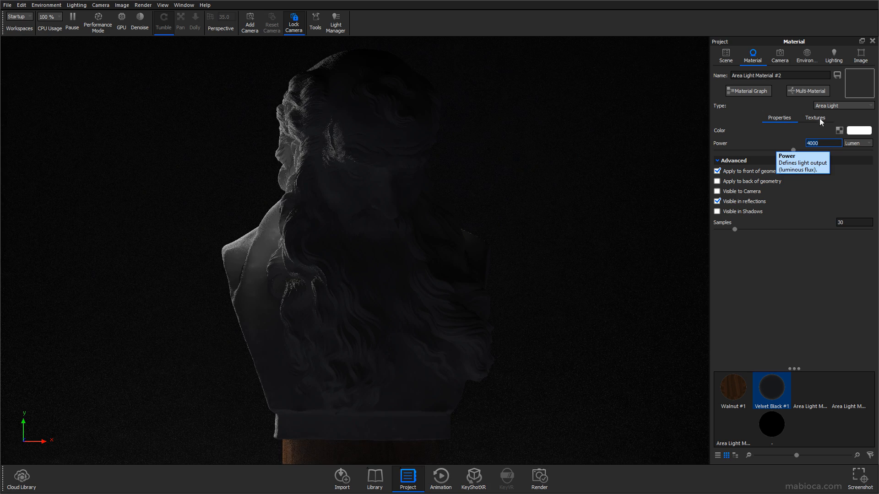
Show the Key Light and the Fill Light again in the scene.
{"action": "left_click", "coordinate": [726, 55]}
{"action": "left_click", "coordinate": [742, 132]}
{"action": "left_click", "coordinate": [744, 141]}
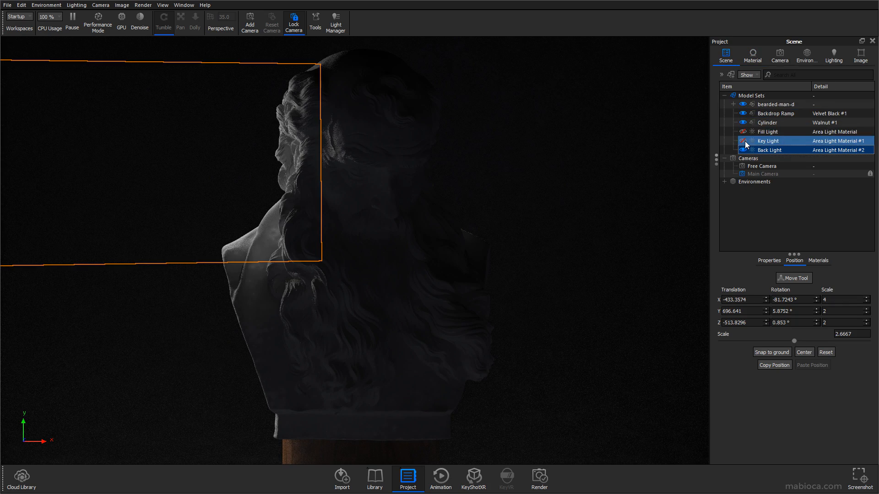
{"action": "left_click", "coordinate": [744, 141]}
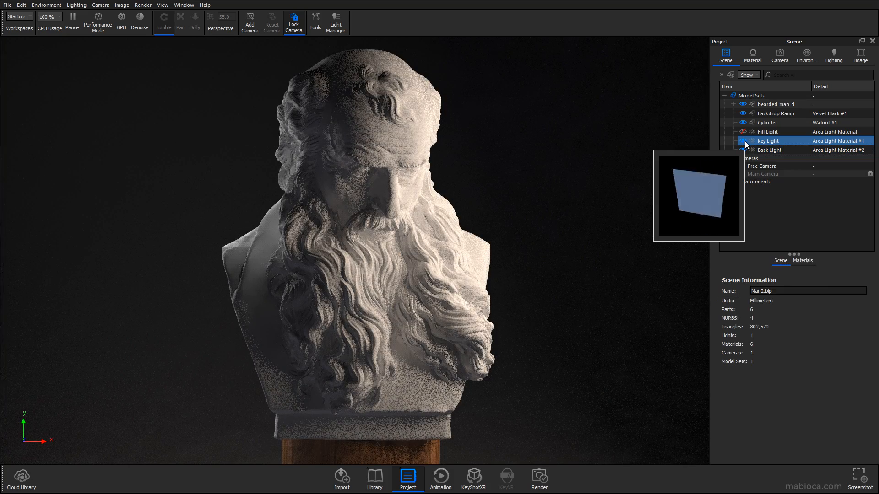
{"action": "left_click", "coordinate": [743, 132]}
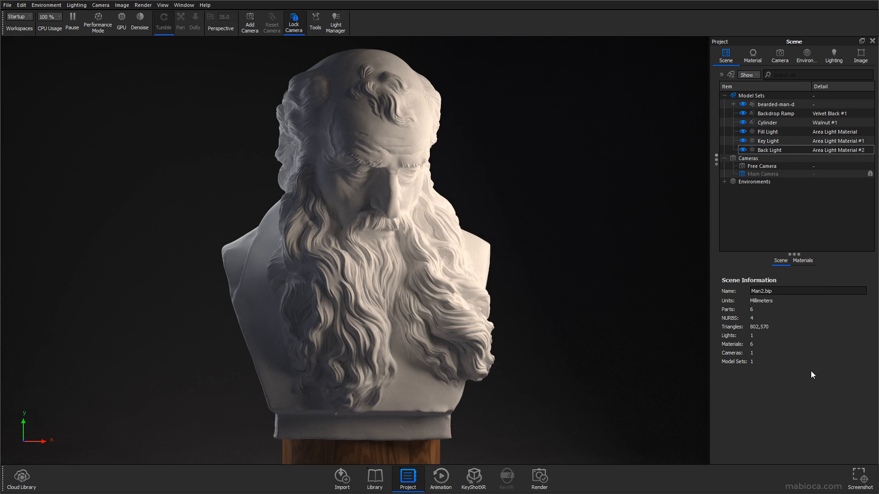
Show the heads-up display over the render, and examine the CPU load in a compact Task Manager graph beside the bust.
{"action": "left_click", "coordinate": [177, 6]}
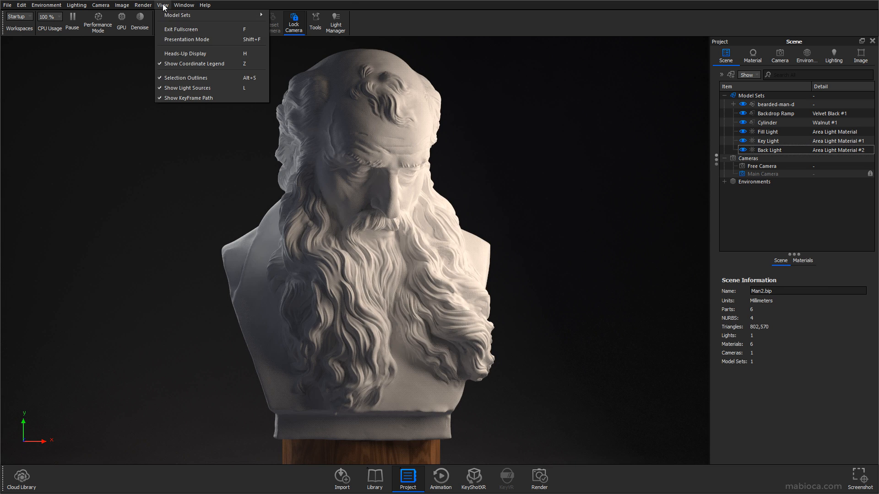
{"action": "left_click", "coordinate": [183, 52]}
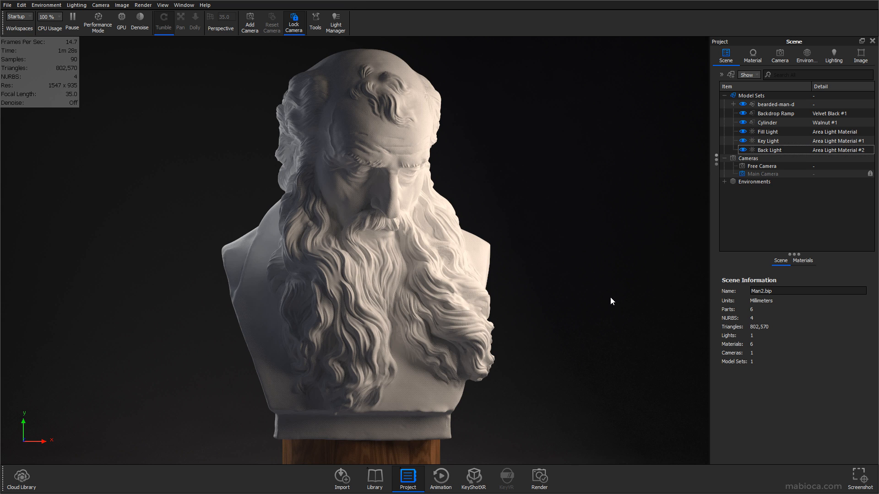
{"action": "key", "text": "ctrl+shift+Escape"}
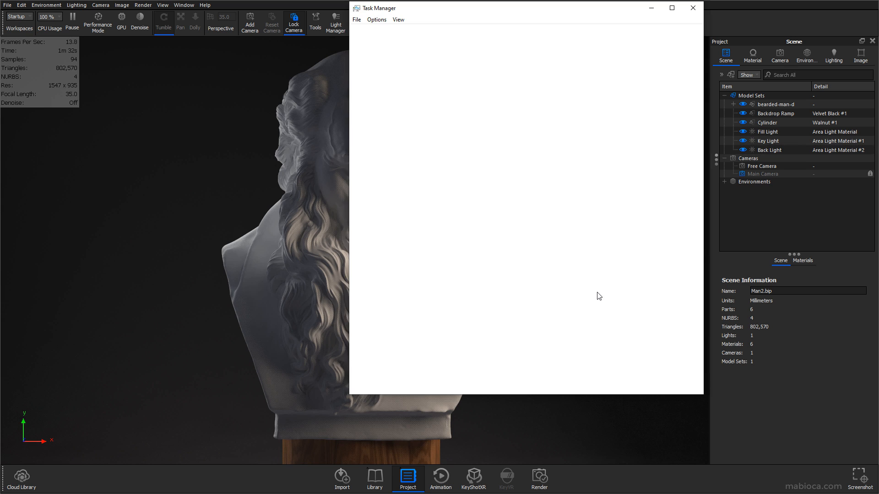
{"action": "key", "text": "ctrl+Tab"}
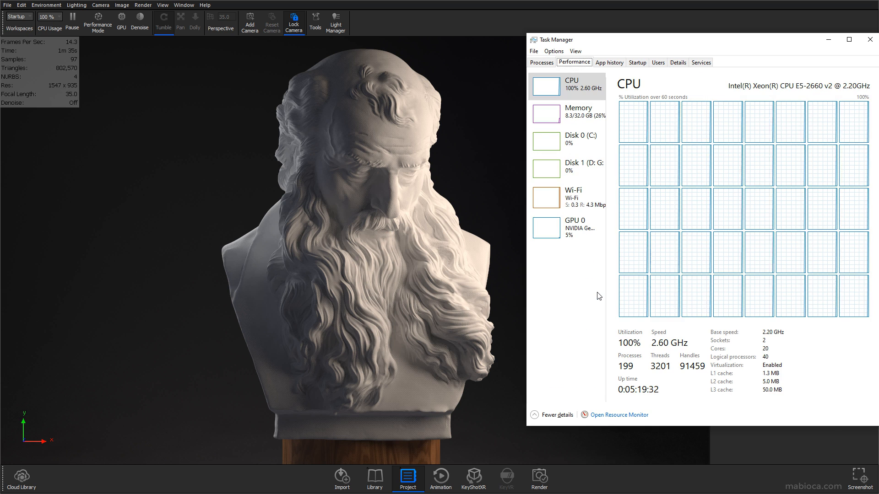
{"action": "left_click_drag", "start_coordinate": [526, 229], "coordinate": [598, 229]}
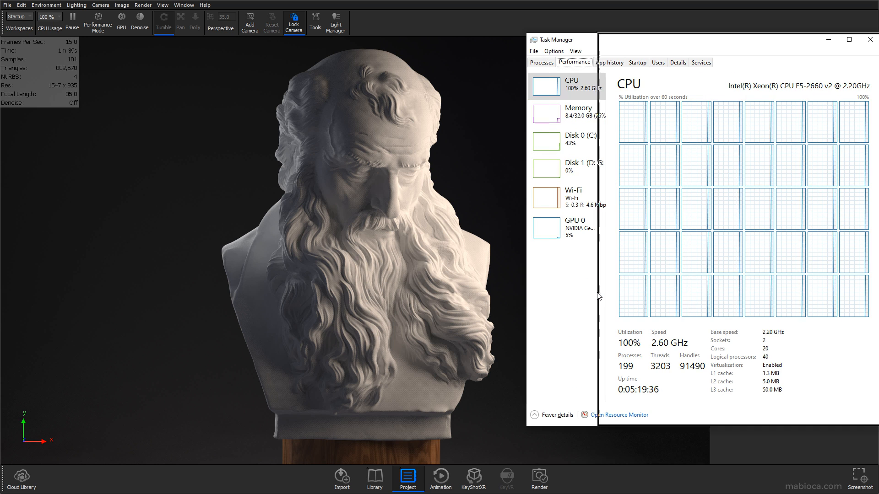
{"action": "left_click_drag", "start_coordinate": [732, 40], "coordinate": [666, 42]}
{"action": "double_click", "coordinate": [695, 180]}
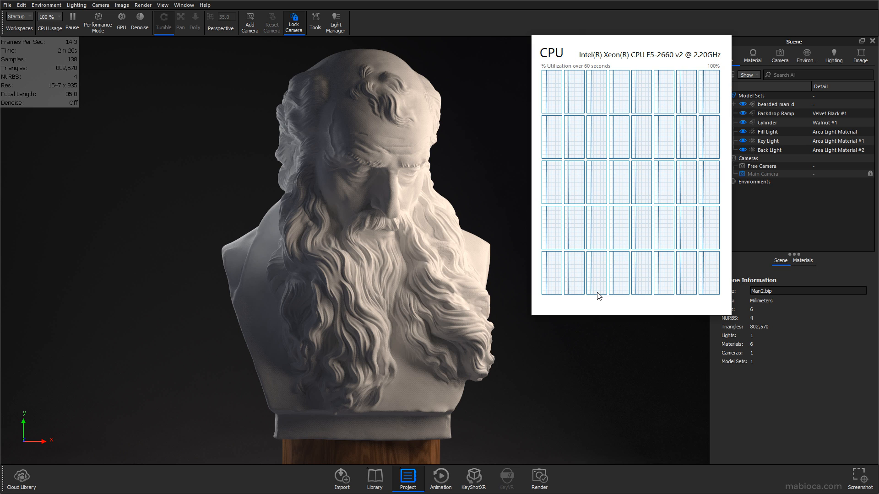
Check the memory usage in the full Task Manager, close it, and hide KeyShot's heads-up display.
{"action": "double_click", "coordinate": [597, 293]}
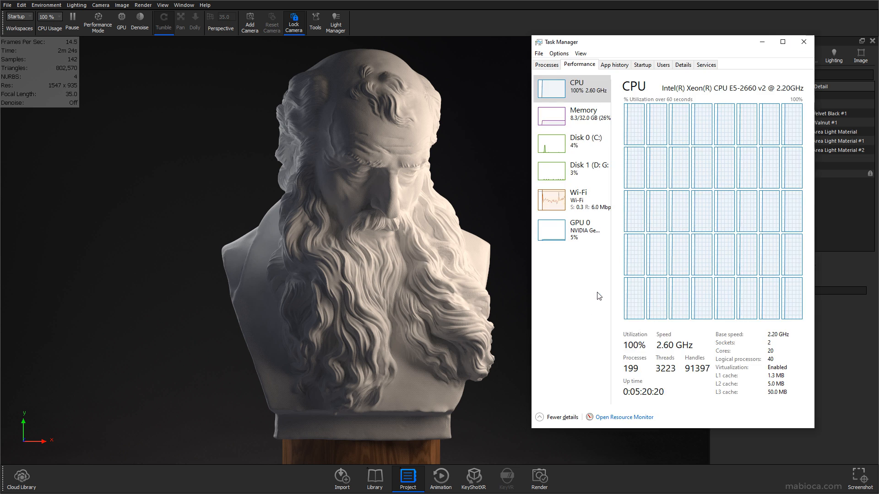
{"action": "key", "text": "Down"}
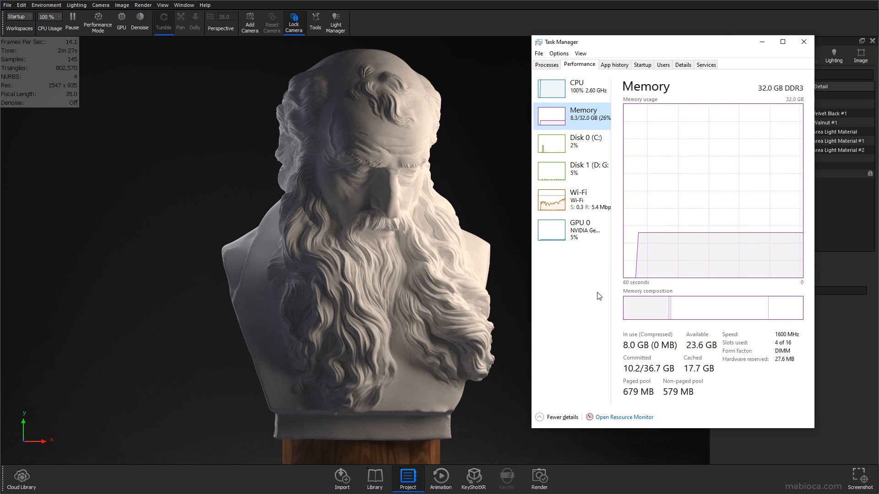
{"action": "key", "text": "alt+F4"}
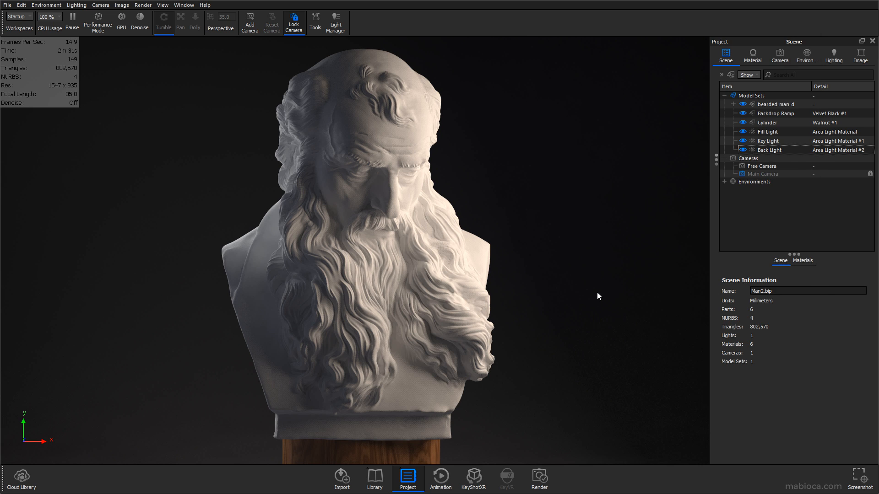
{"action": "key", "text": "h"}
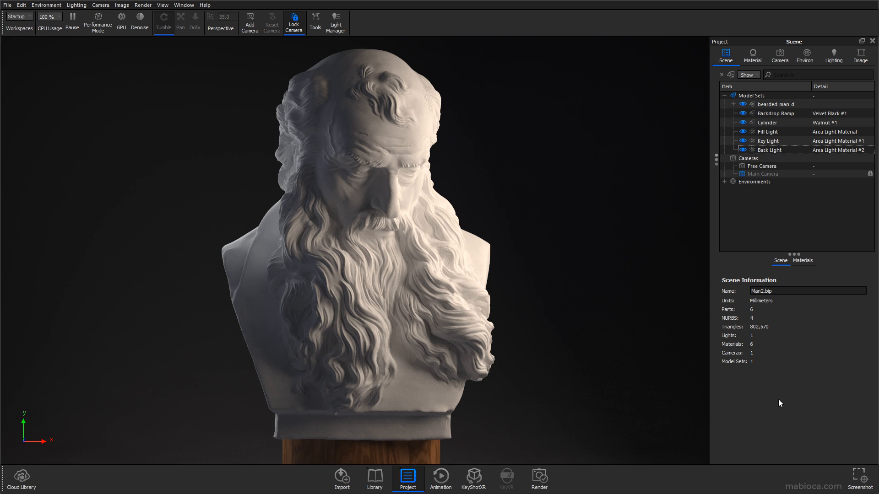